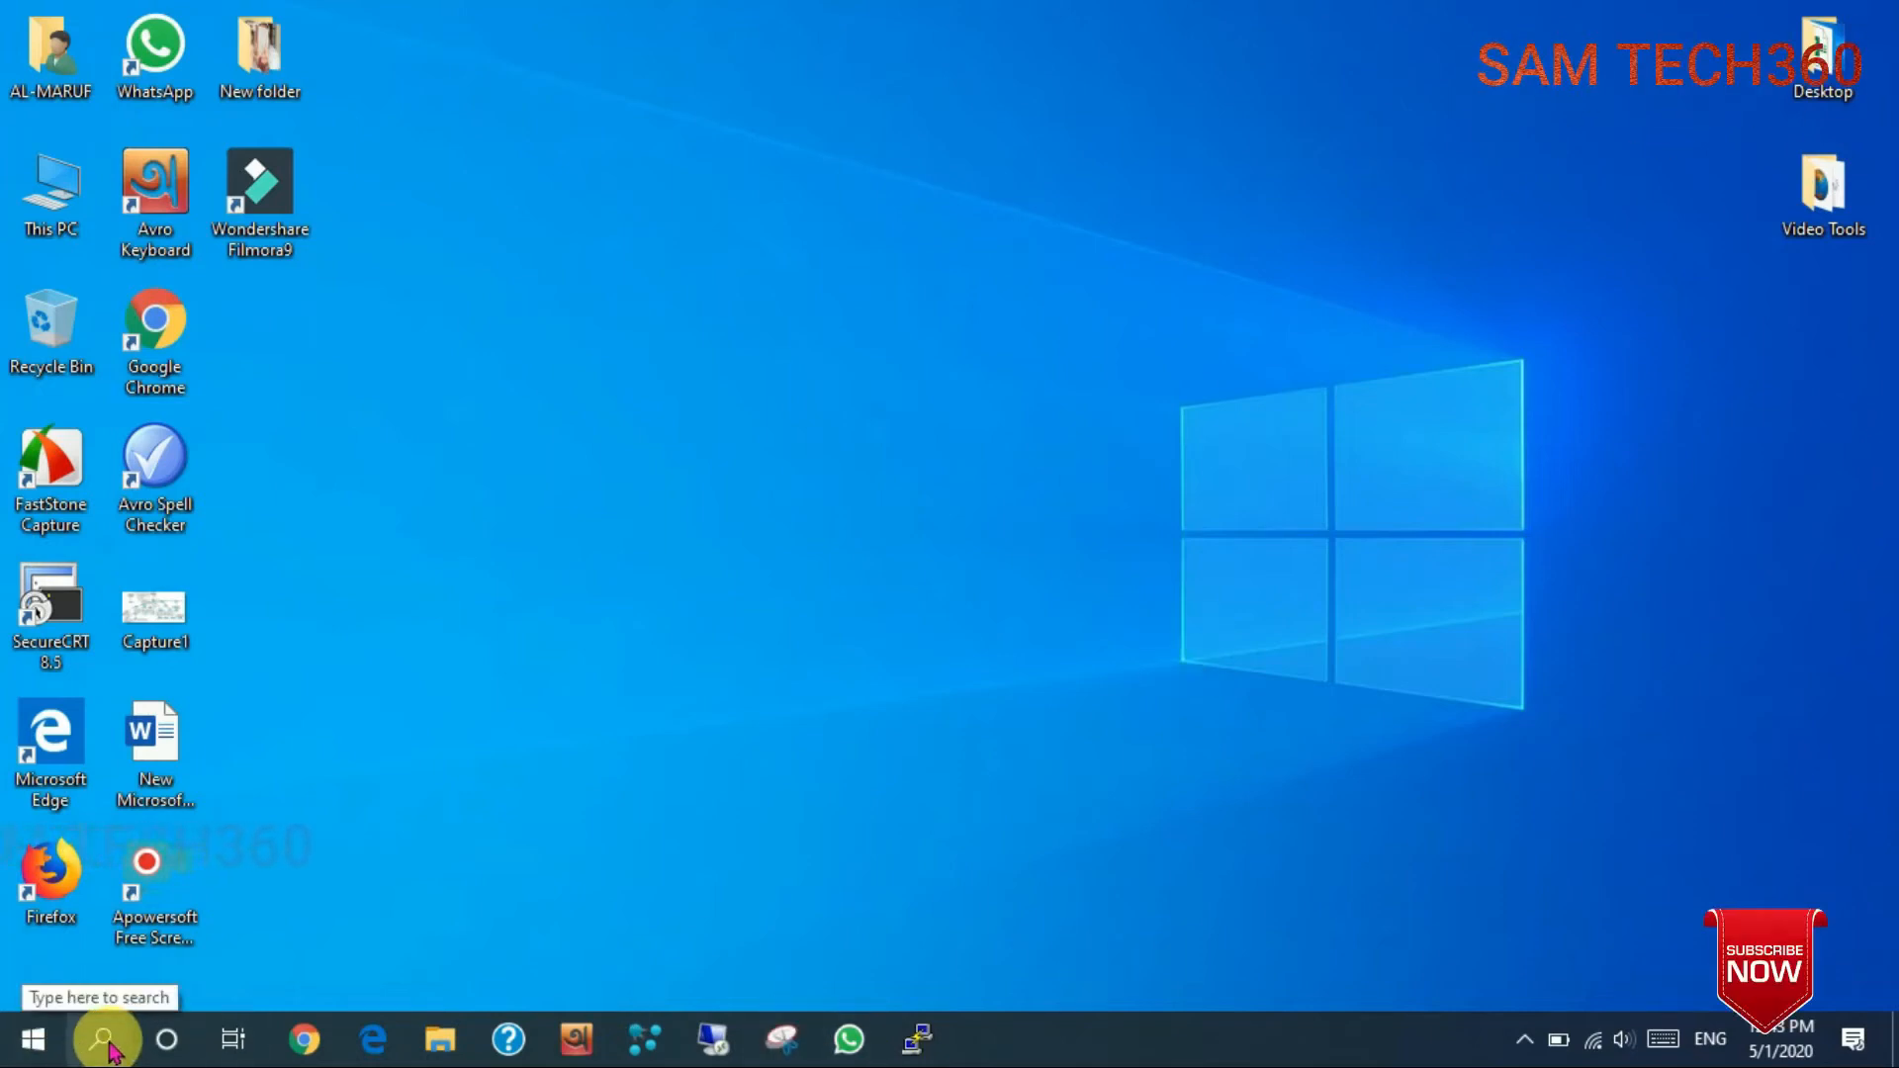
{"action": "left_click", "coordinate": [314, 1047]}
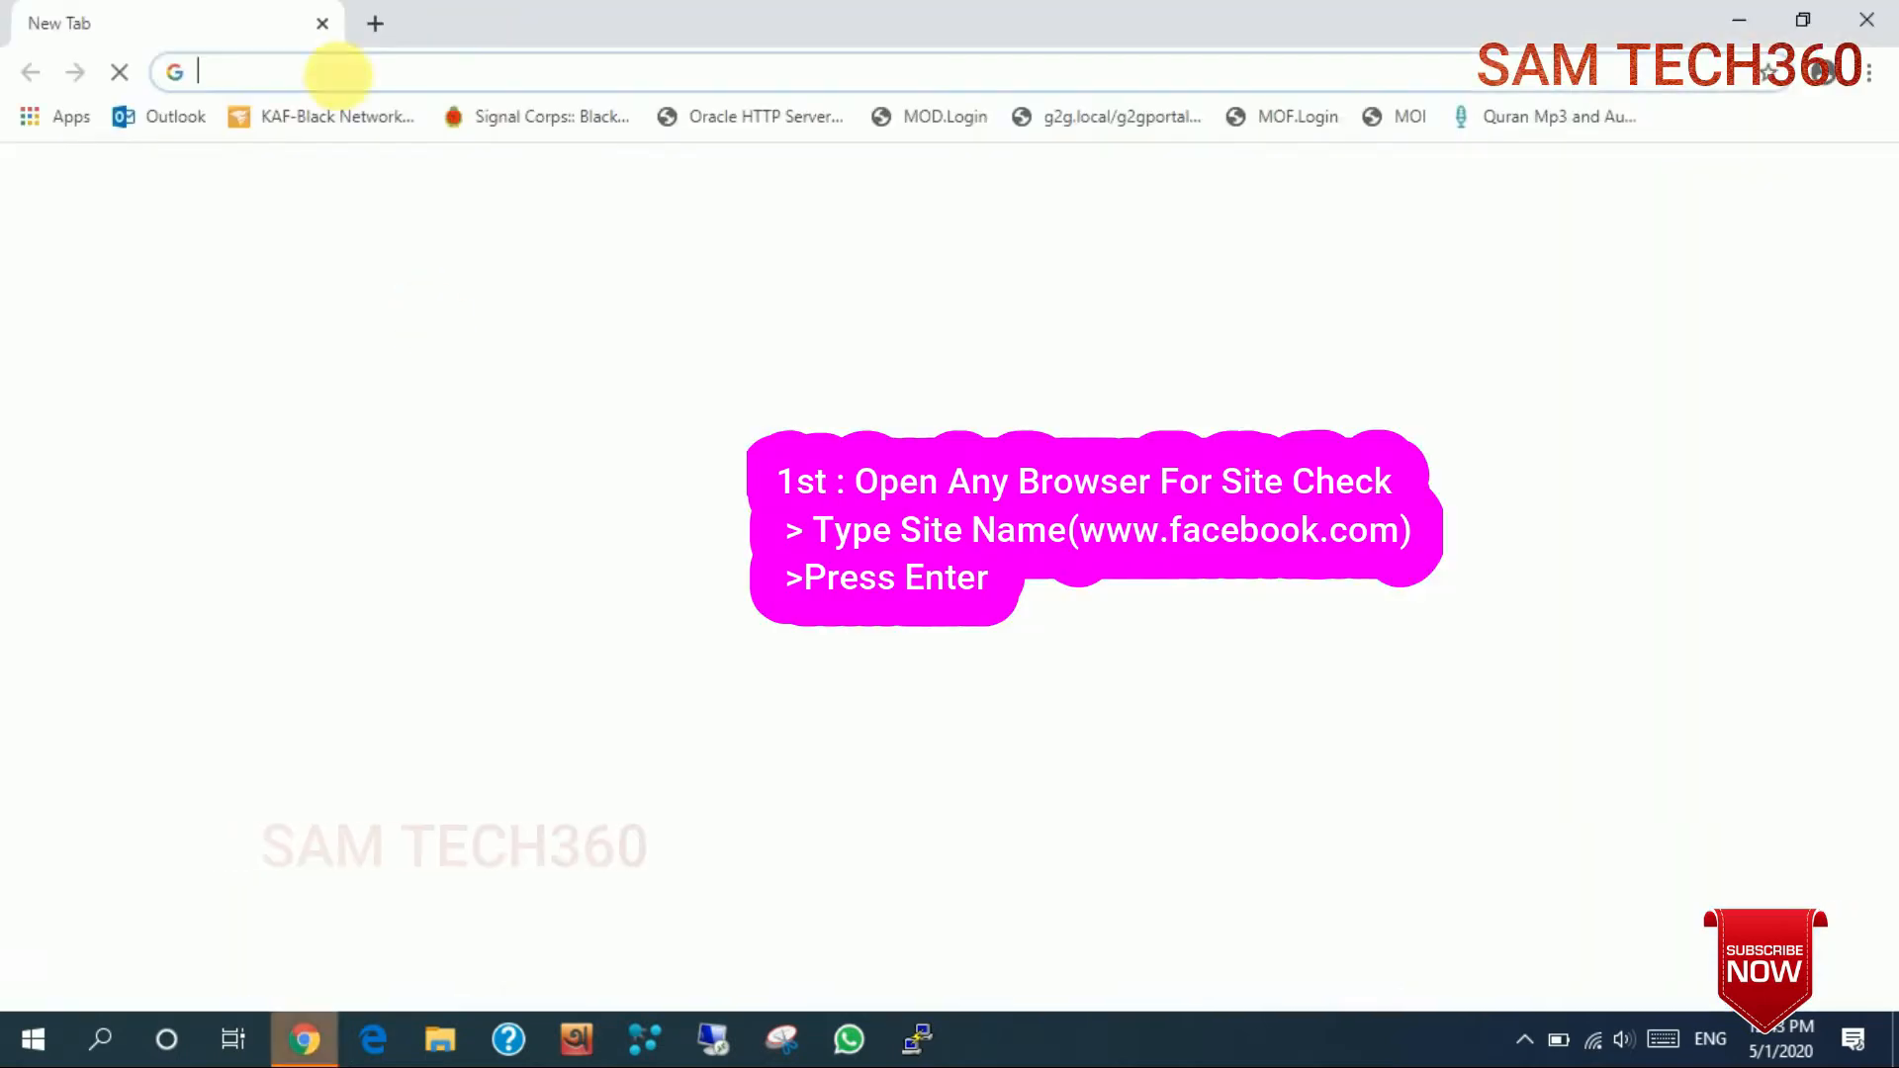
{"action": "left_click", "coordinate": [345, 94]}
{"action": "type", "text": "ww"}
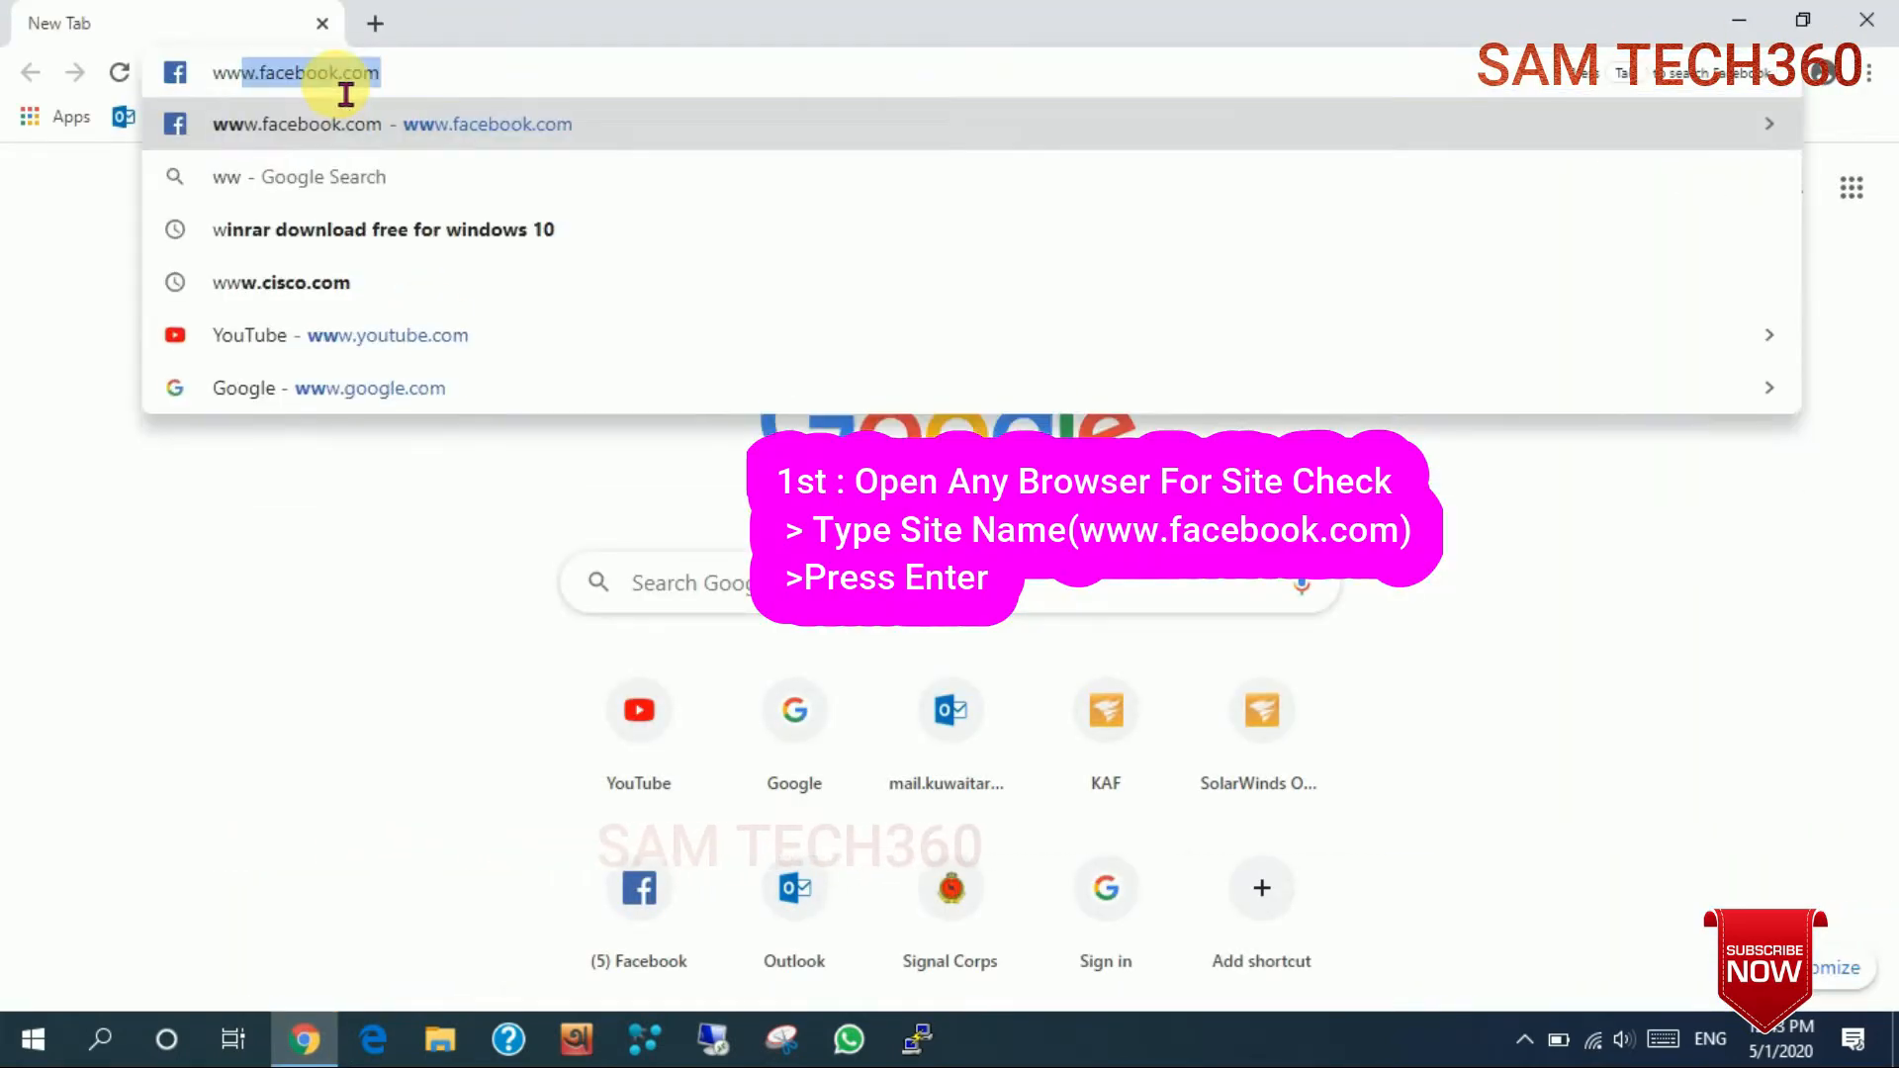
{"action": "type", "text": "w."}
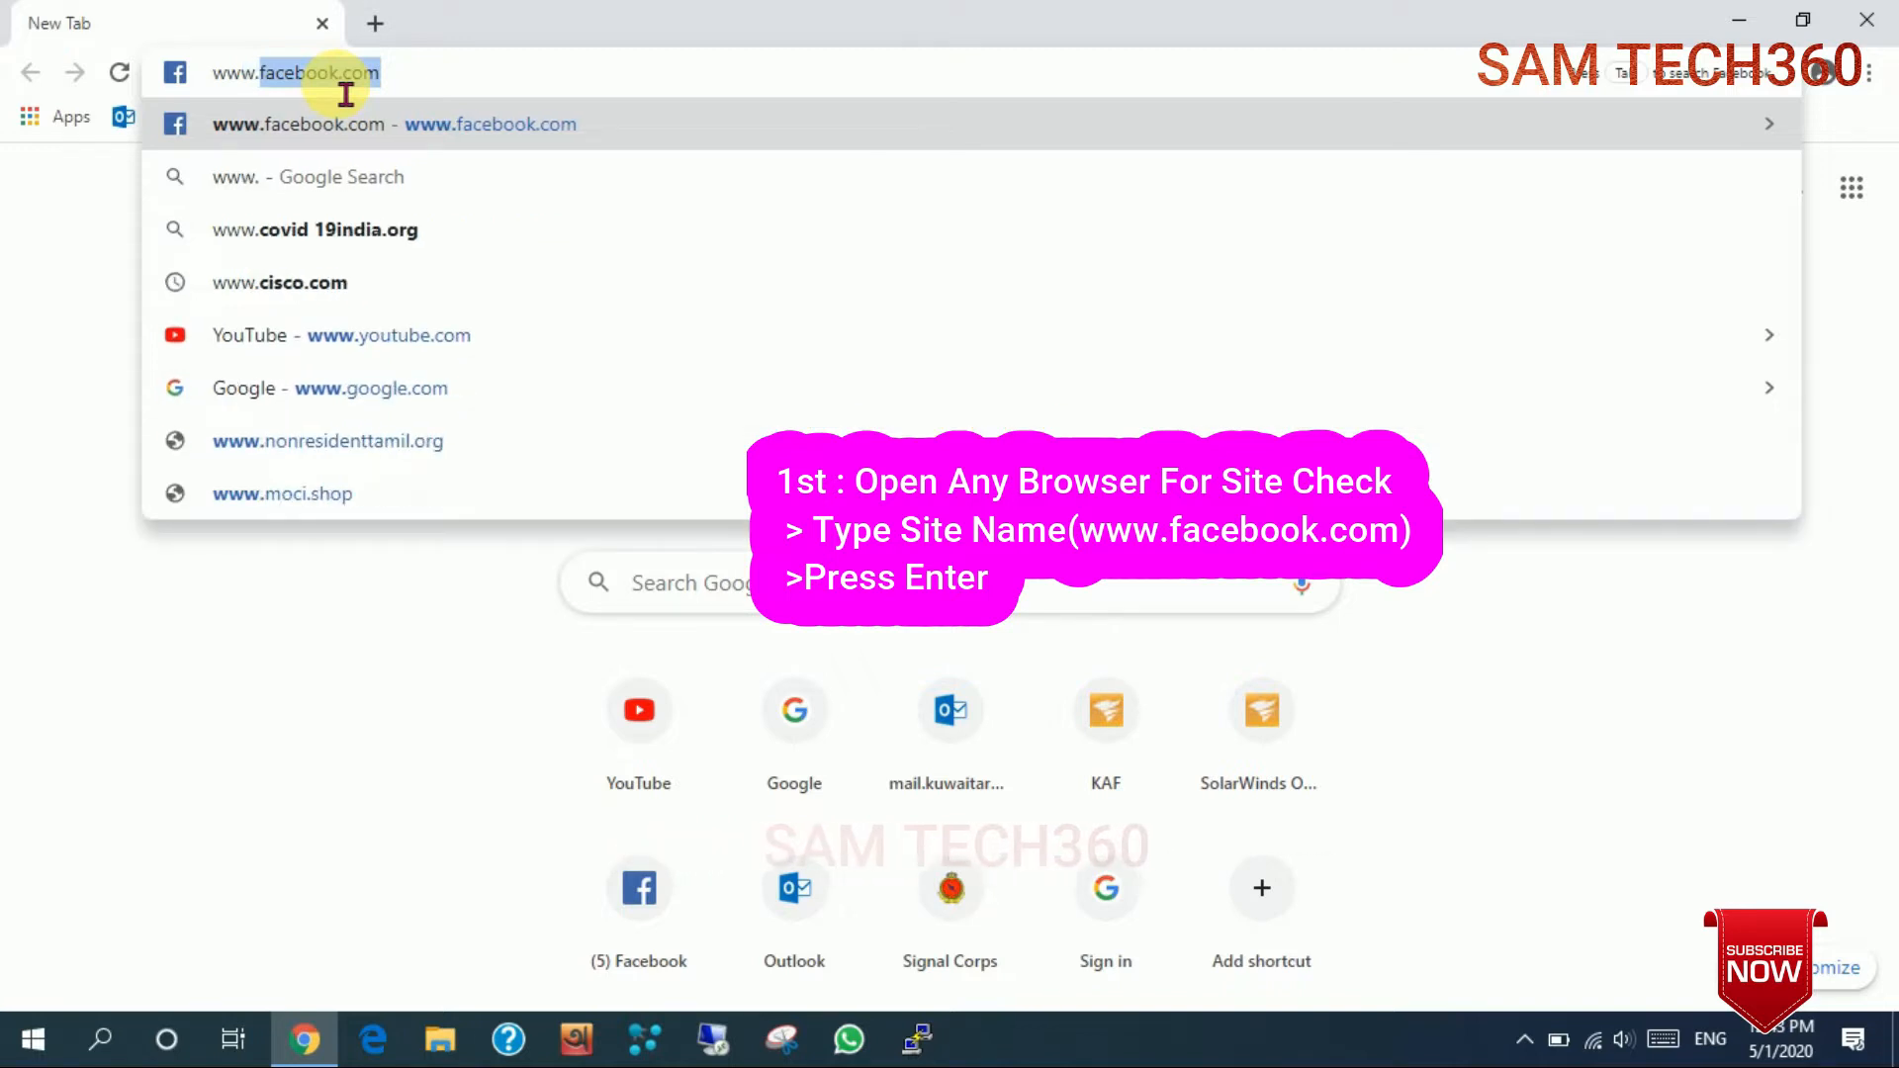
{"action": "type", "text": "faceb"}
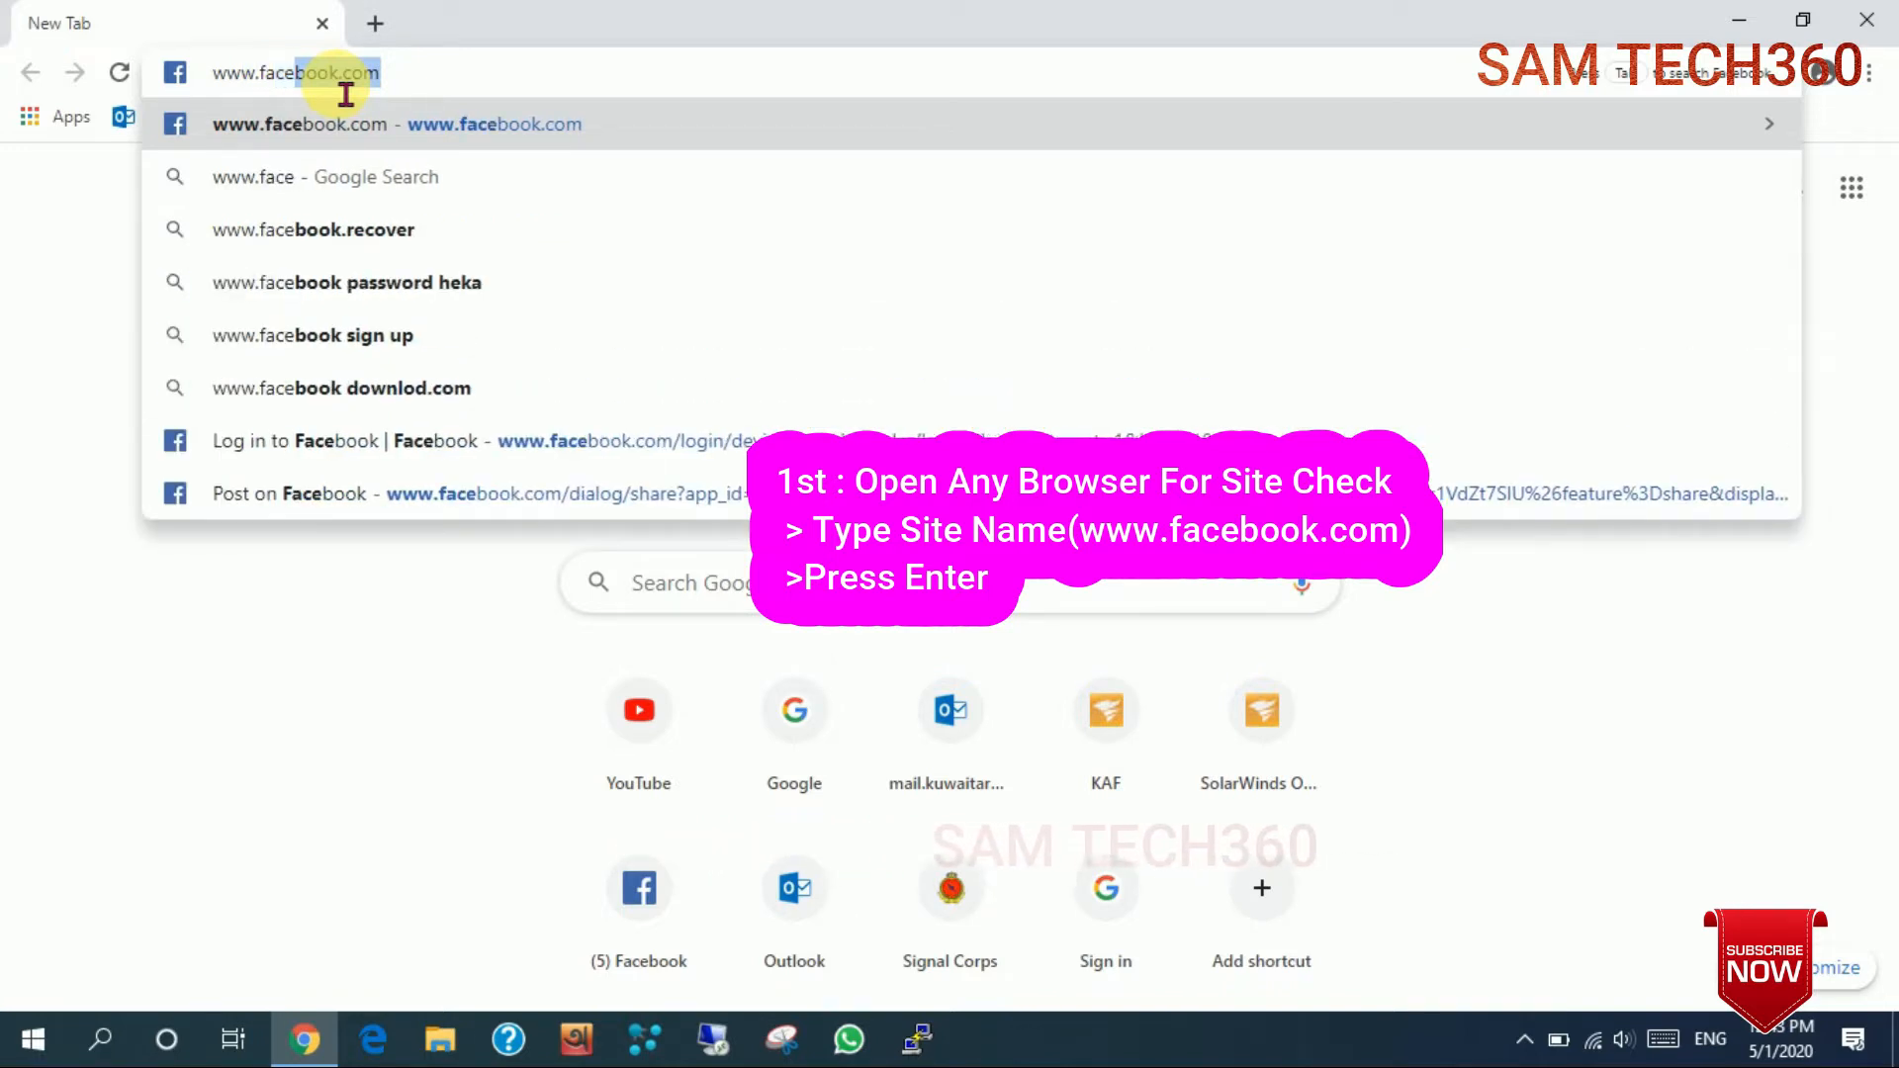
{"action": "type", "text": "ook"}
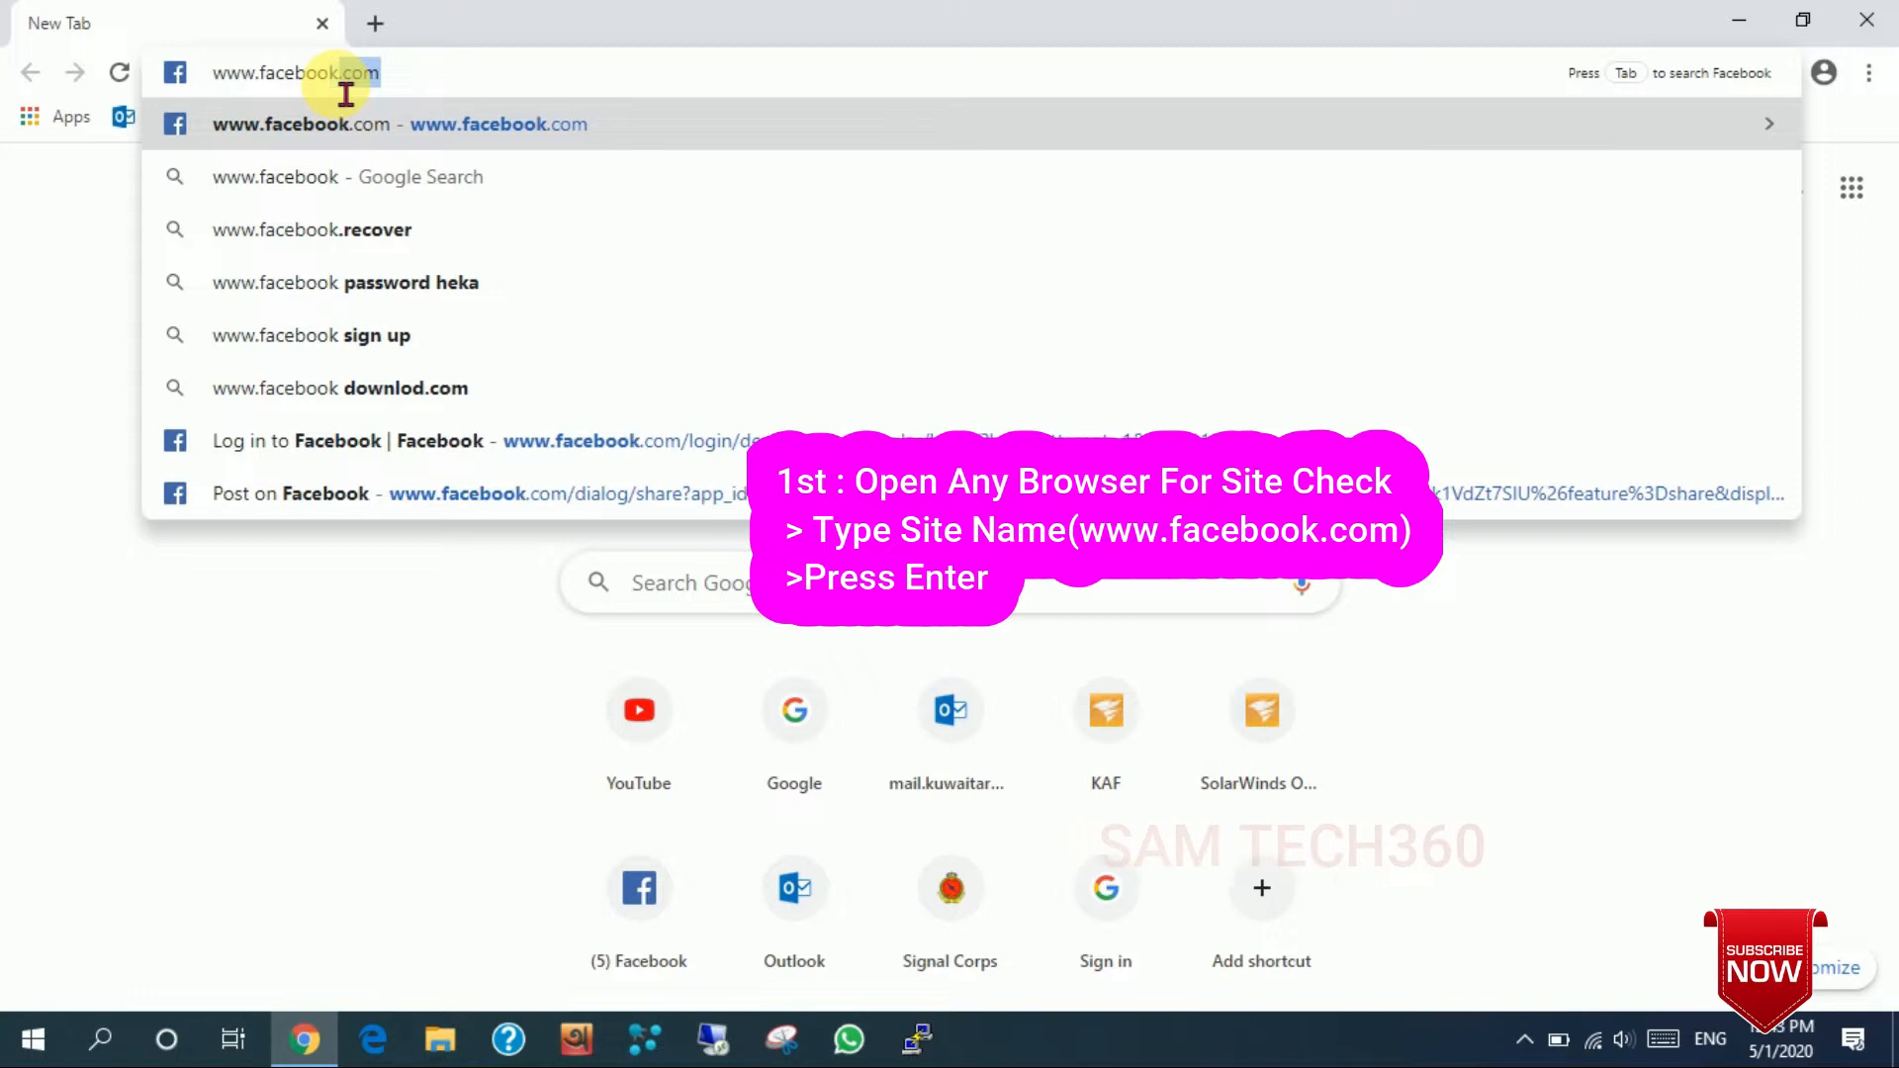
{"action": "type", "text": ".com"}
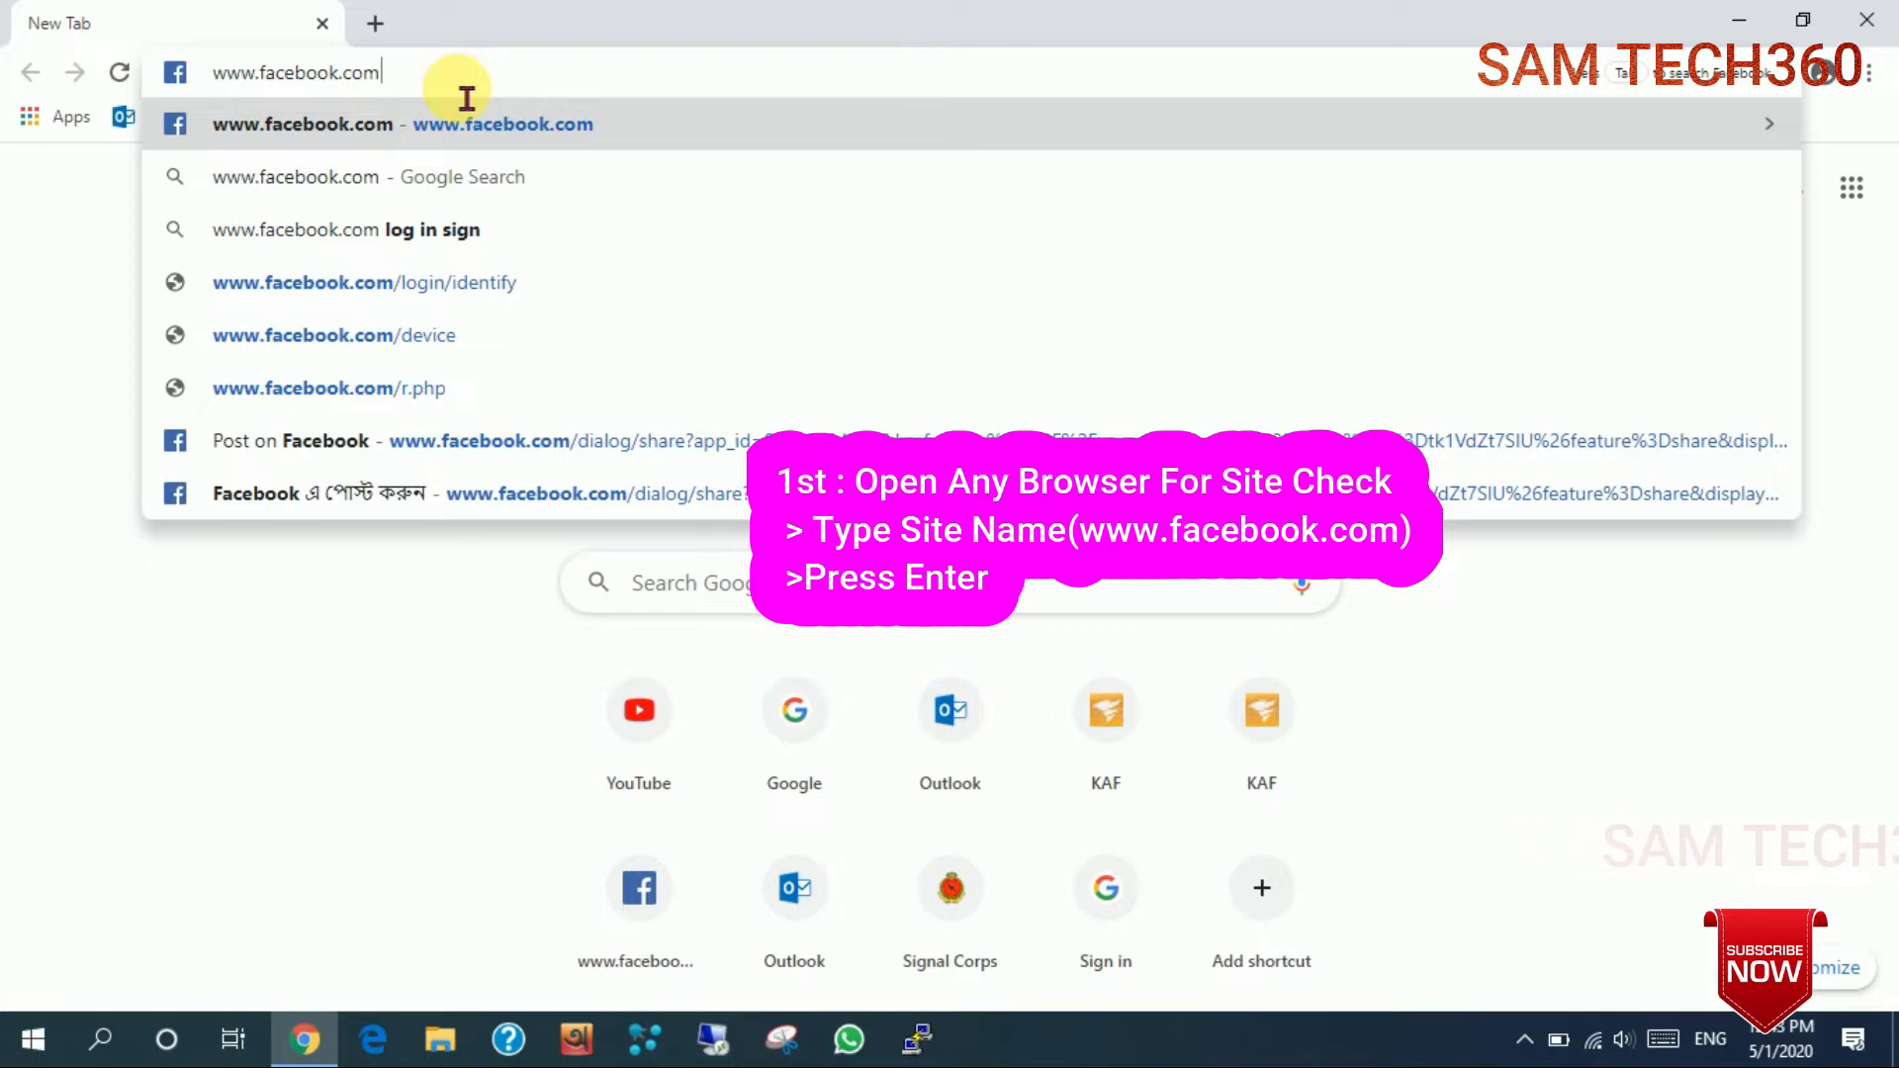
{"action": "key", "text": "Return"}
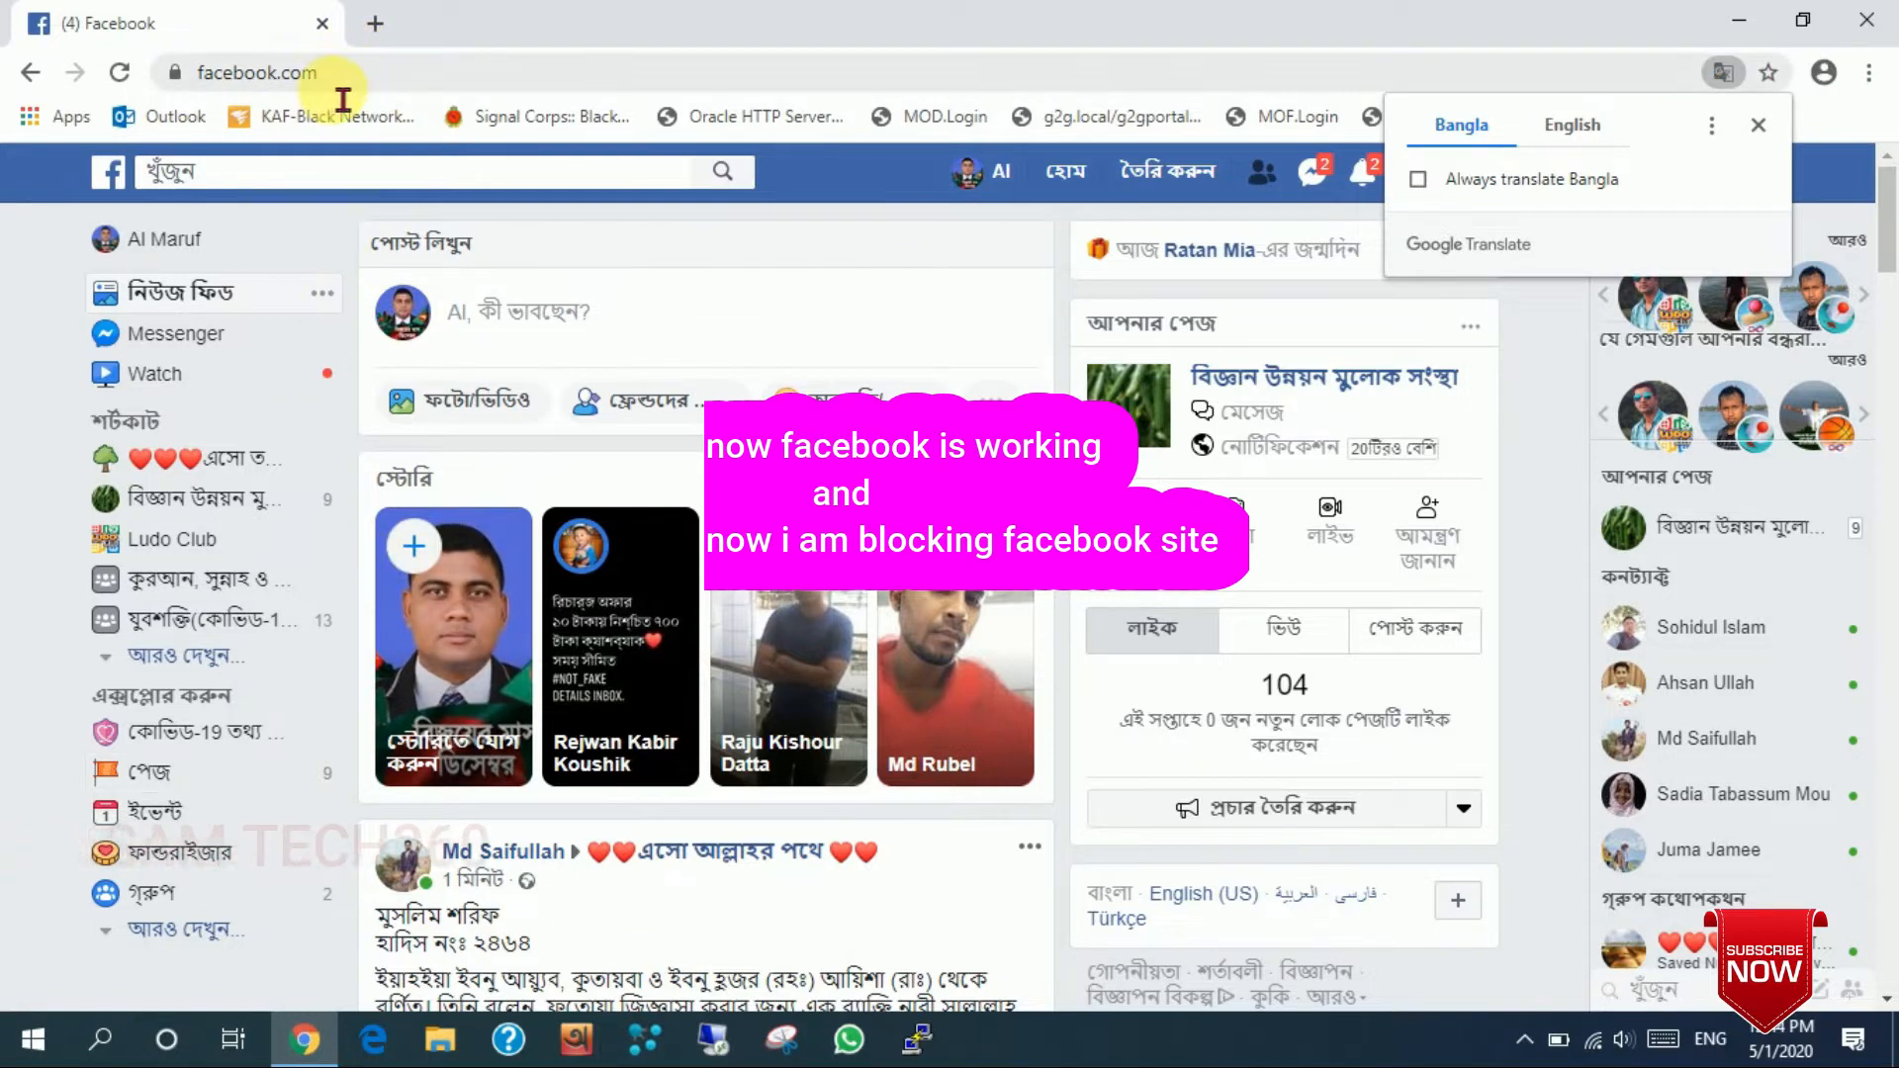
Close the Facebook post composer and minimize the browser window
{"action": "left_click", "coordinate": [318, 71]}
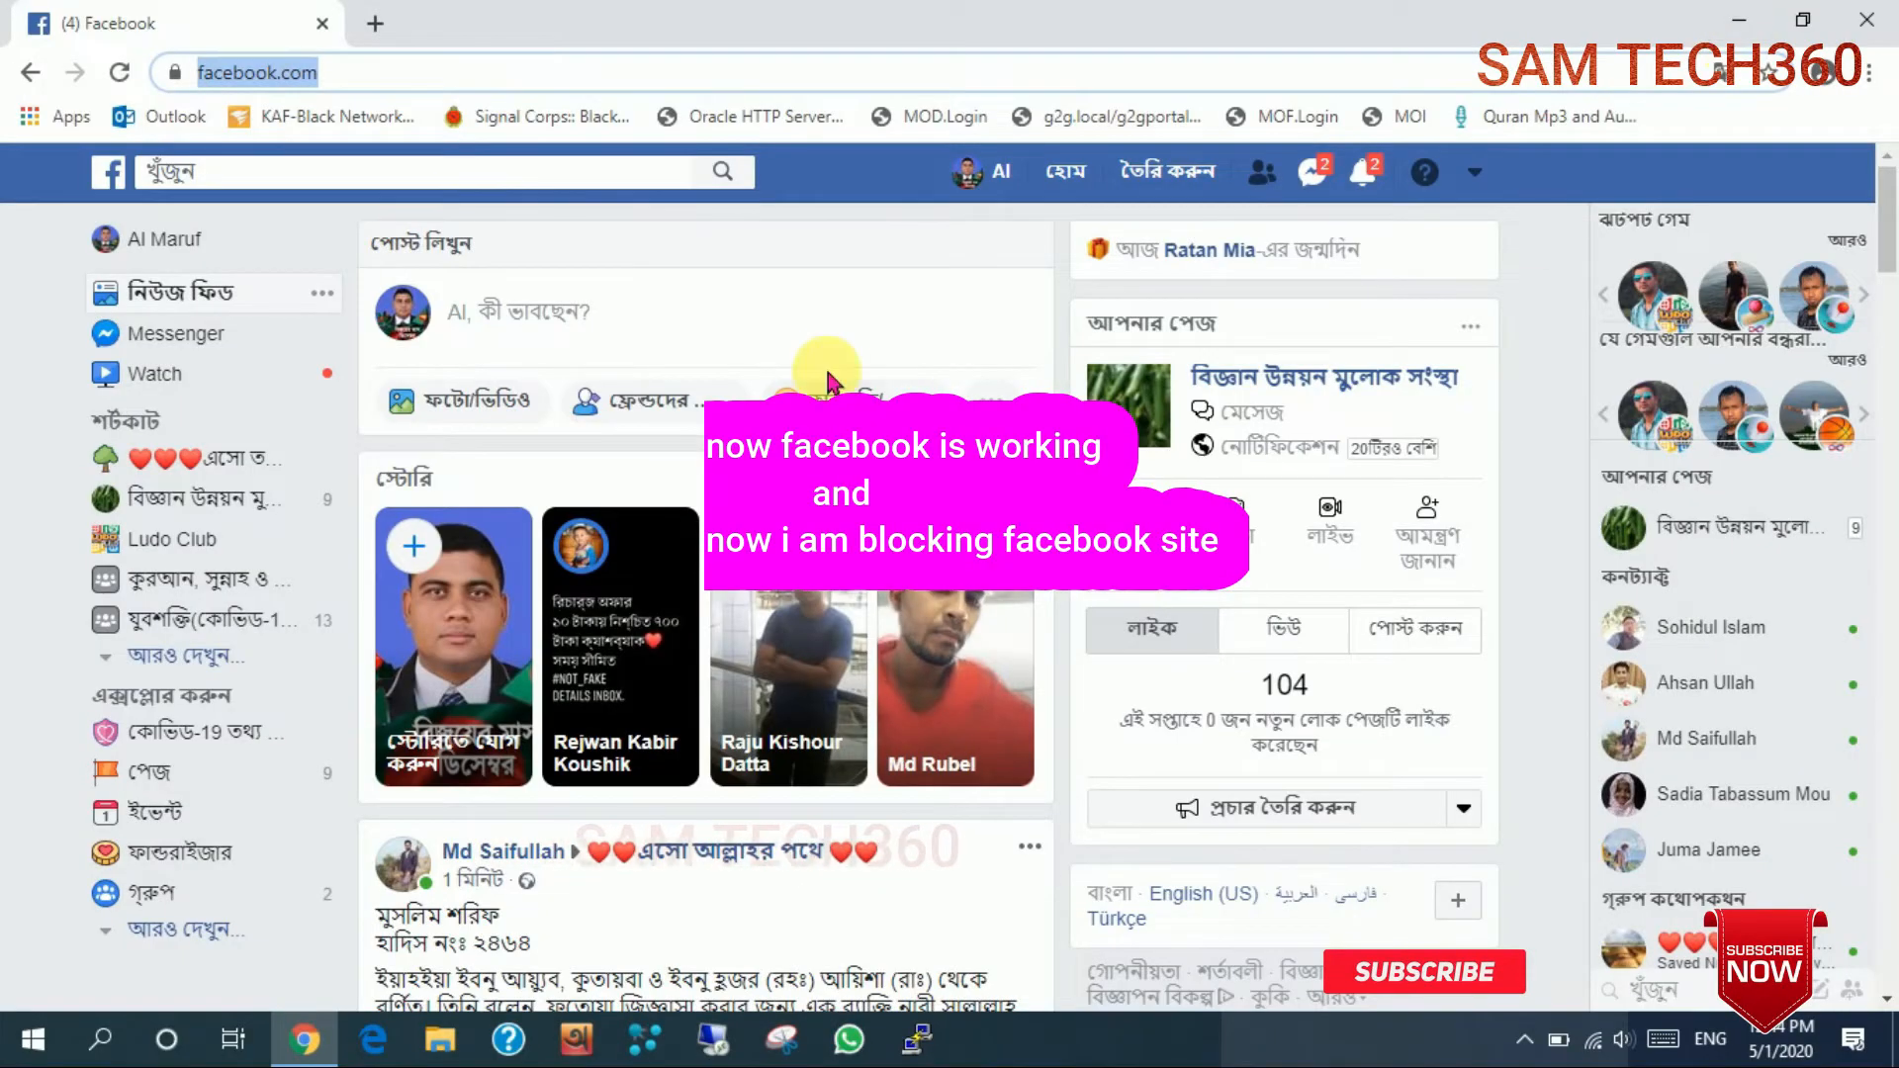
{"action": "left_click", "coordinate": [871, 336]}
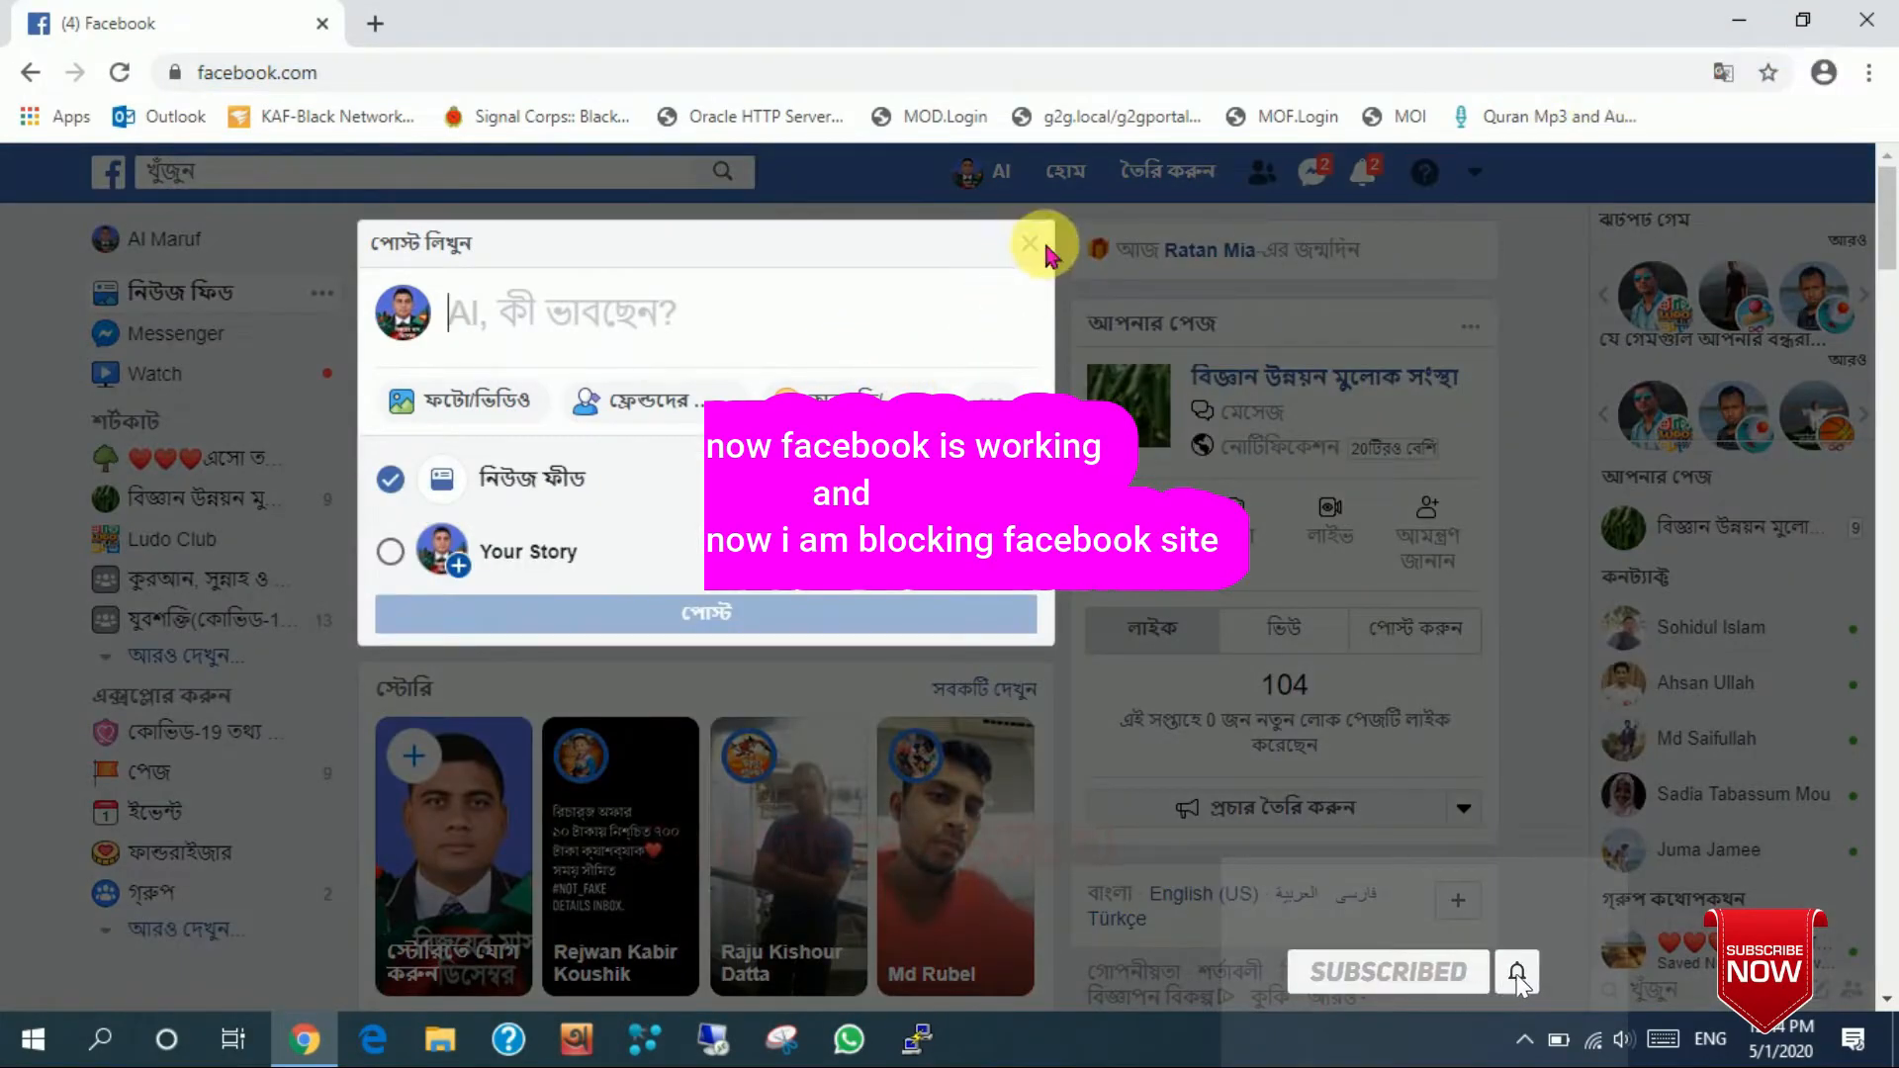
{"action": "left_click", "coordinate": [1039, 247]}
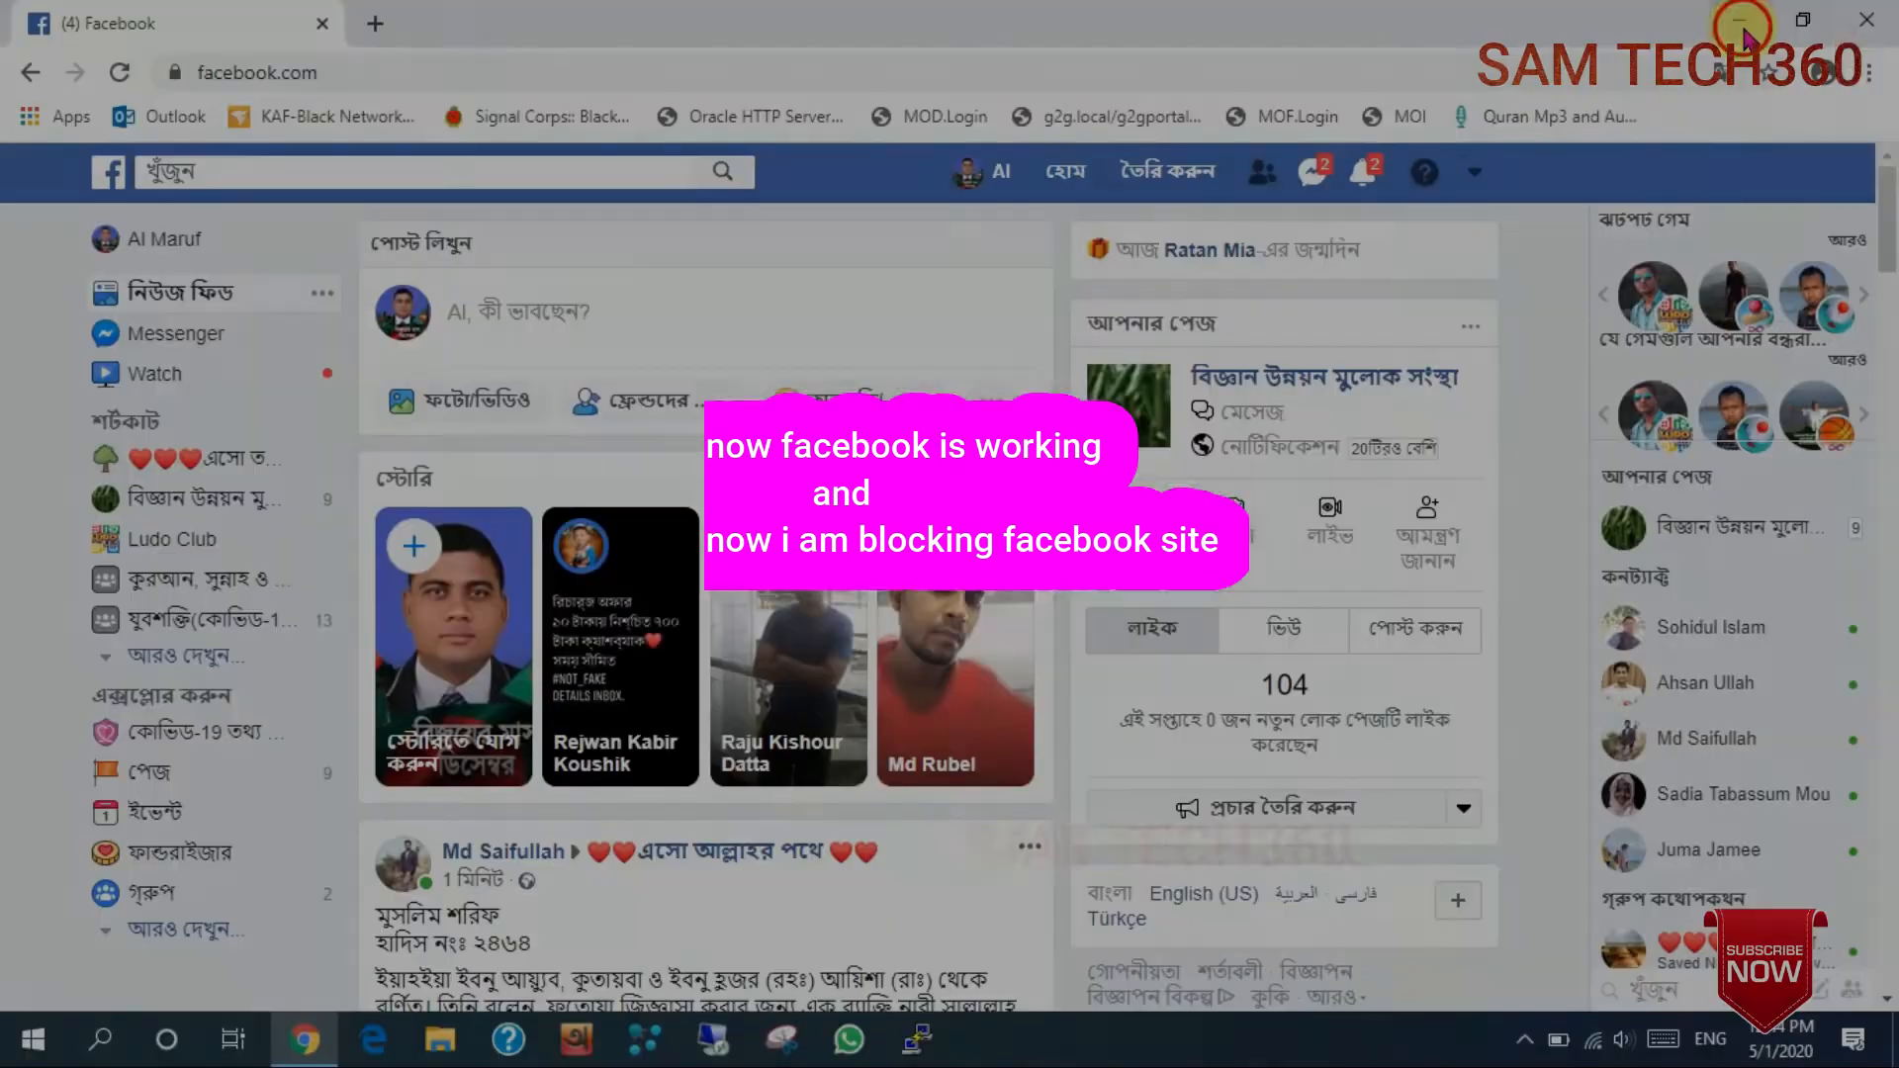
{"action": "left_click", "coordinate": [1743, 35]}
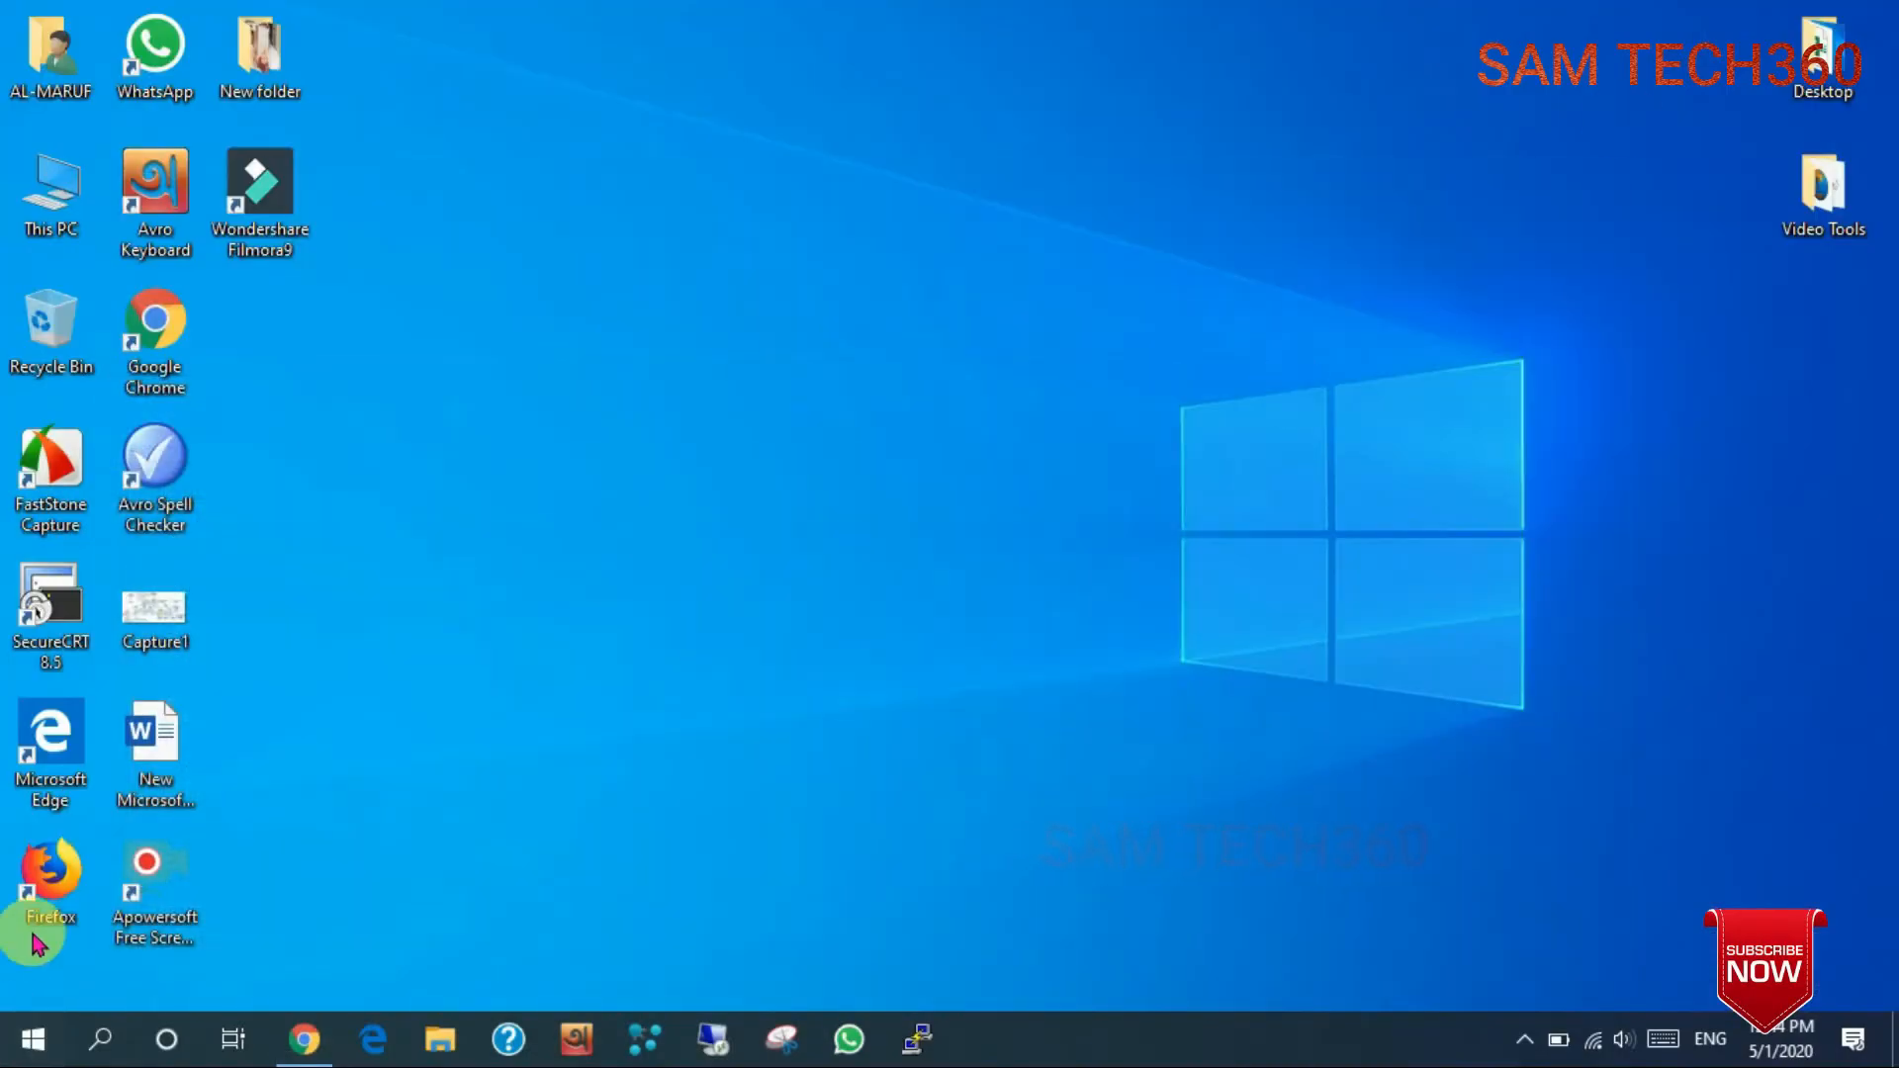
{"action": "left_click", "coordinate": [104, 1039]}
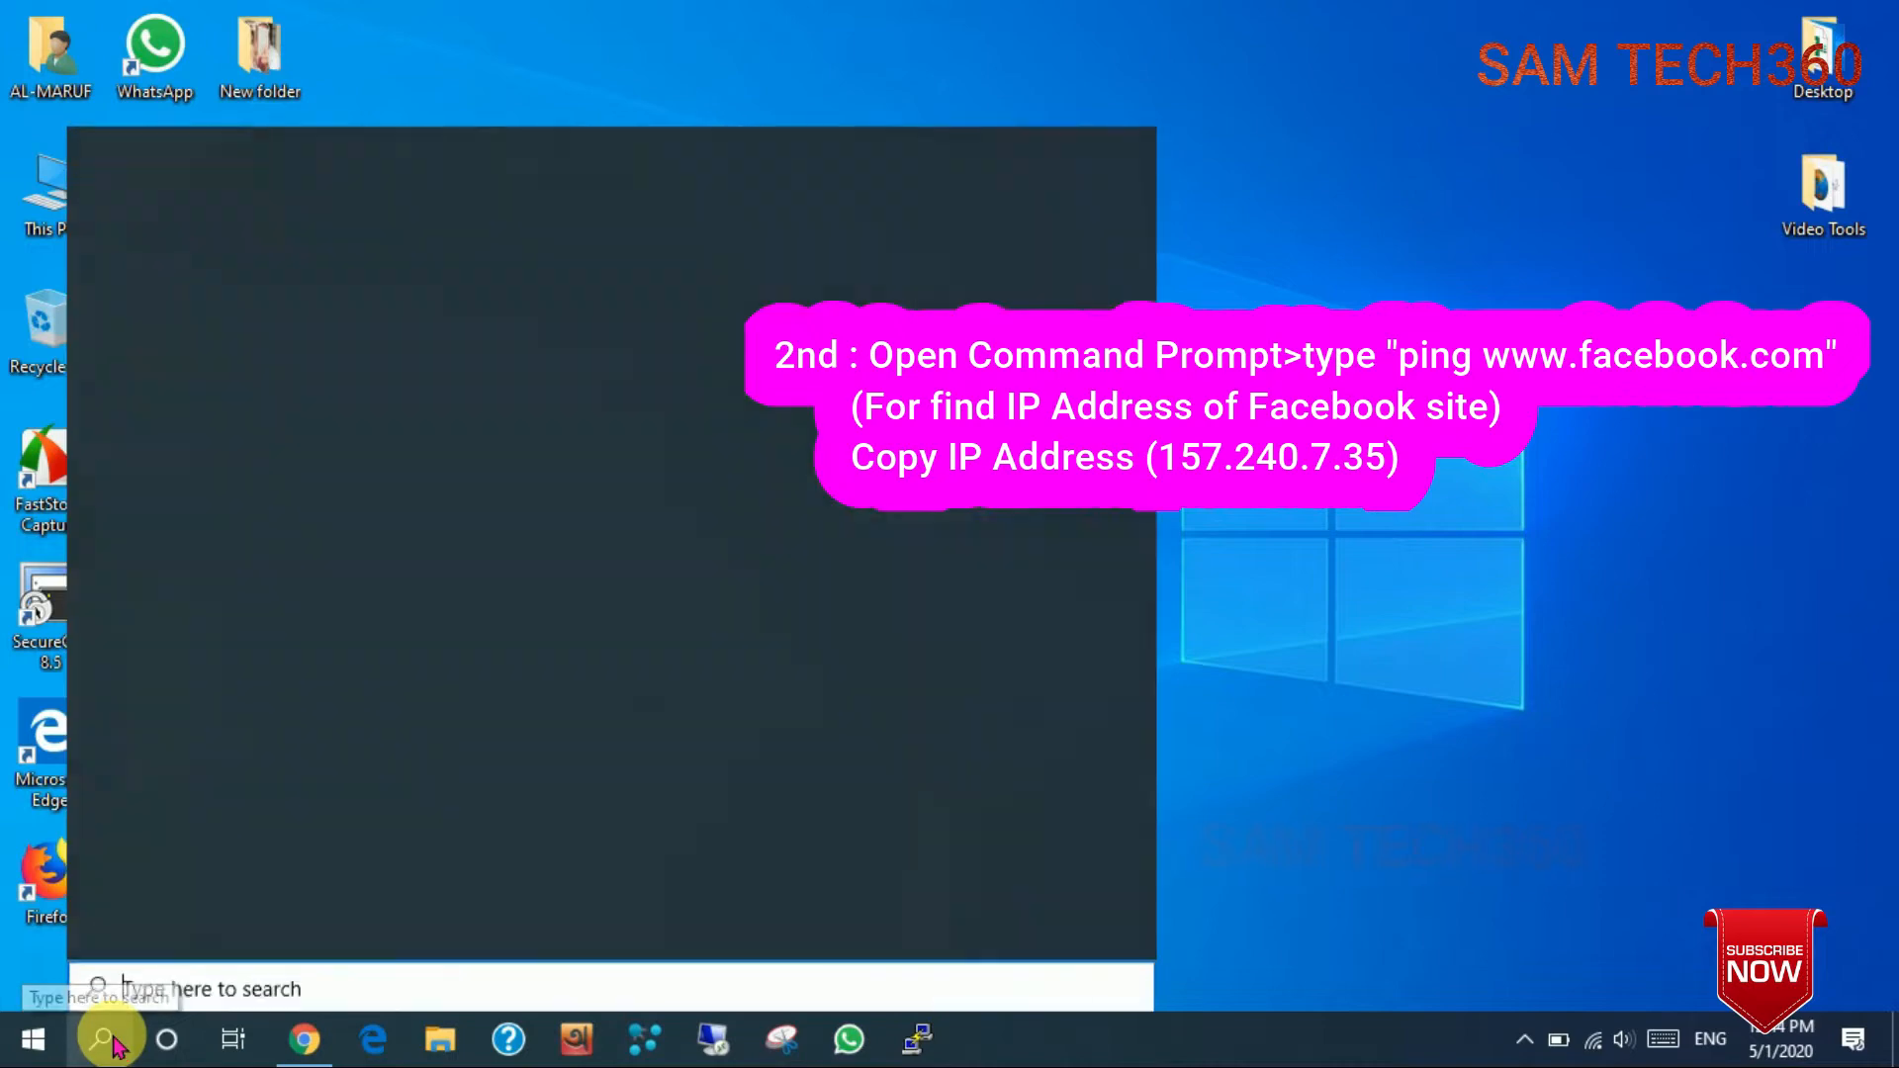
{"action": "type", "text": "cmd"}
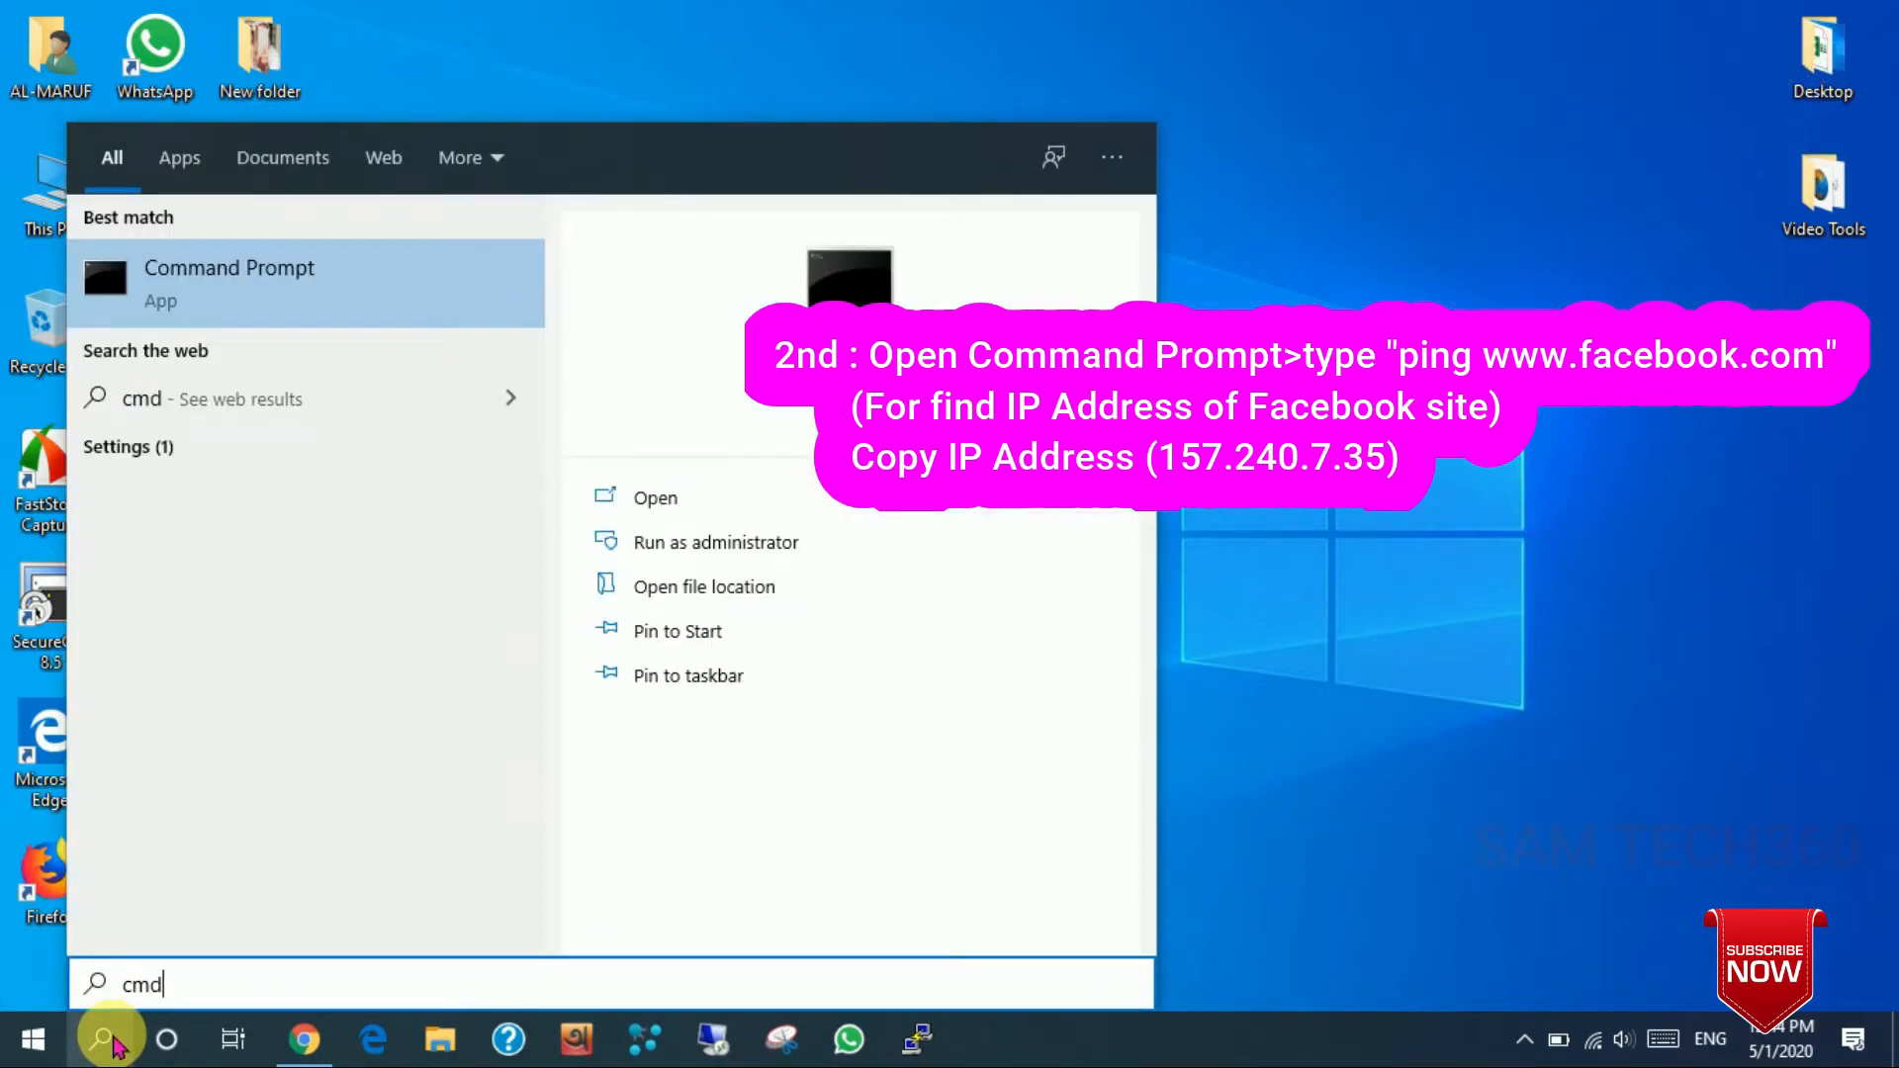
{"action": "key", "text": "Return"}
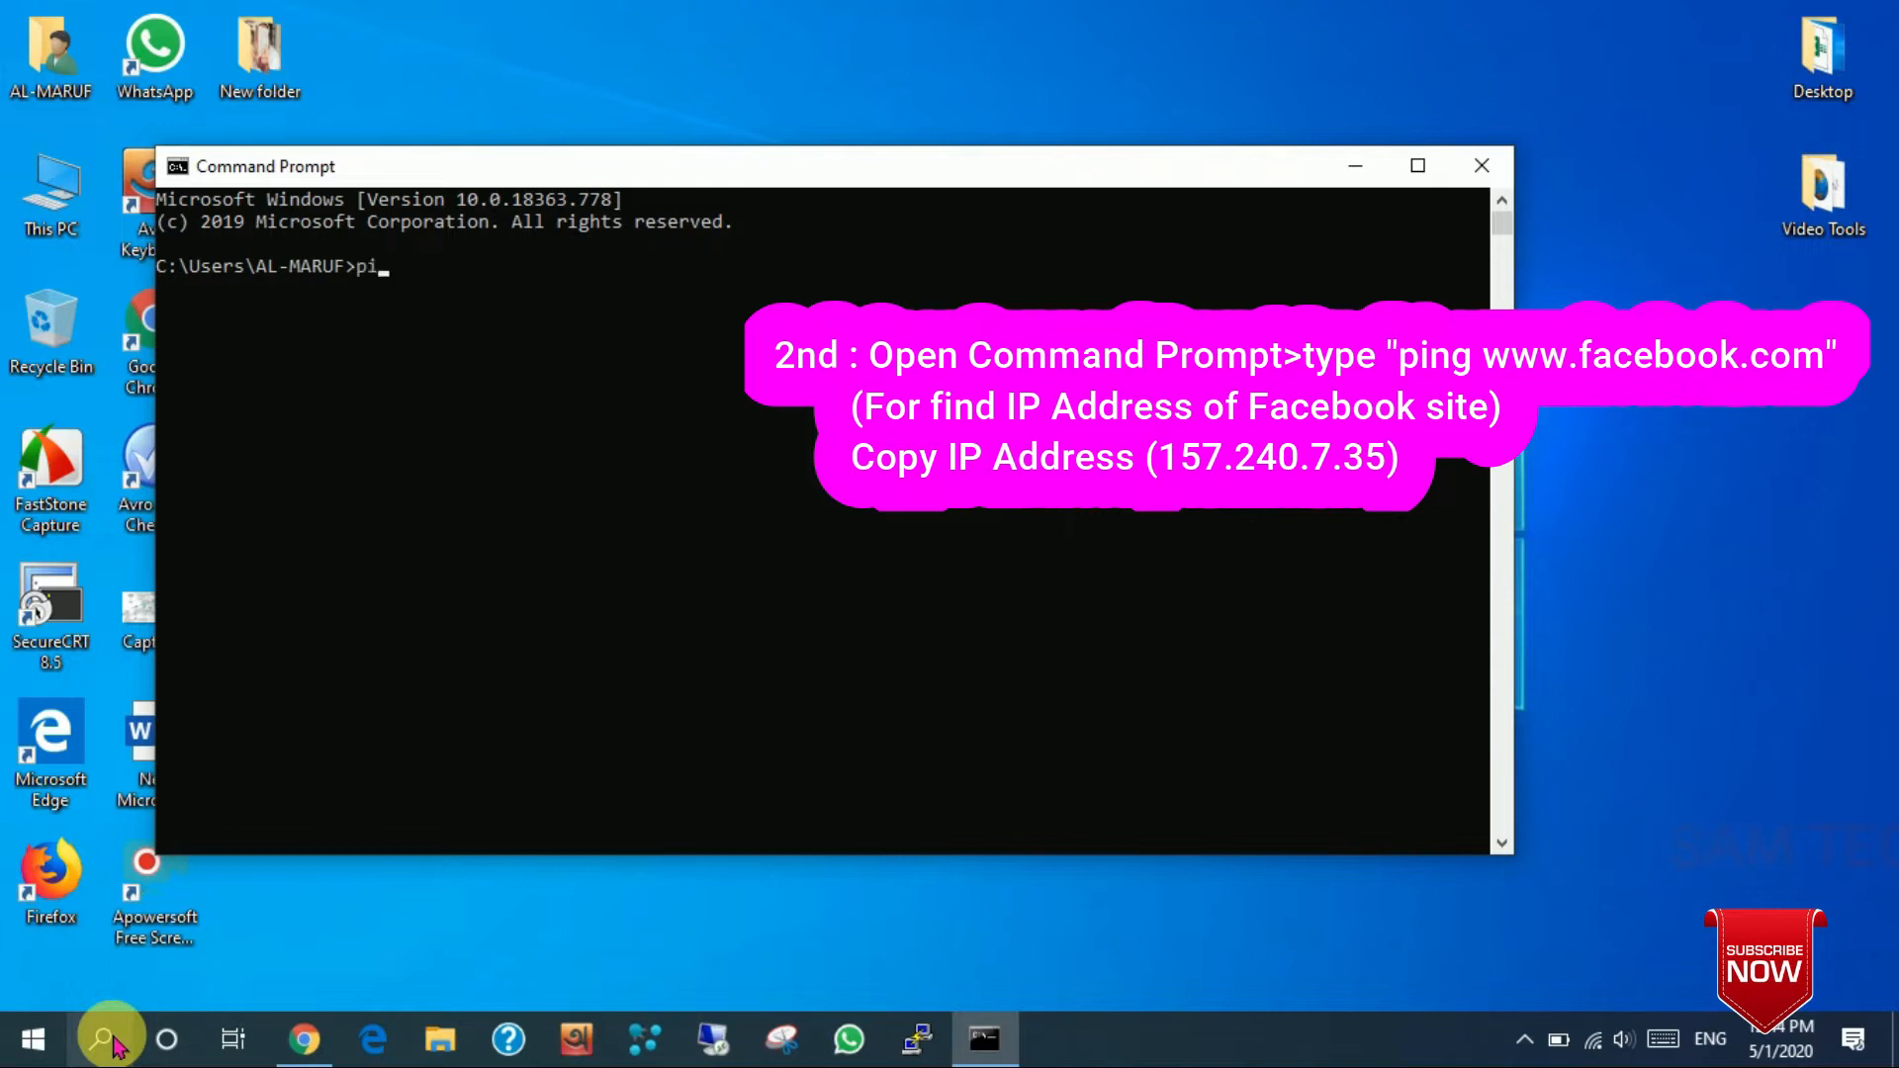
{"action": "type", "text": "ping "}
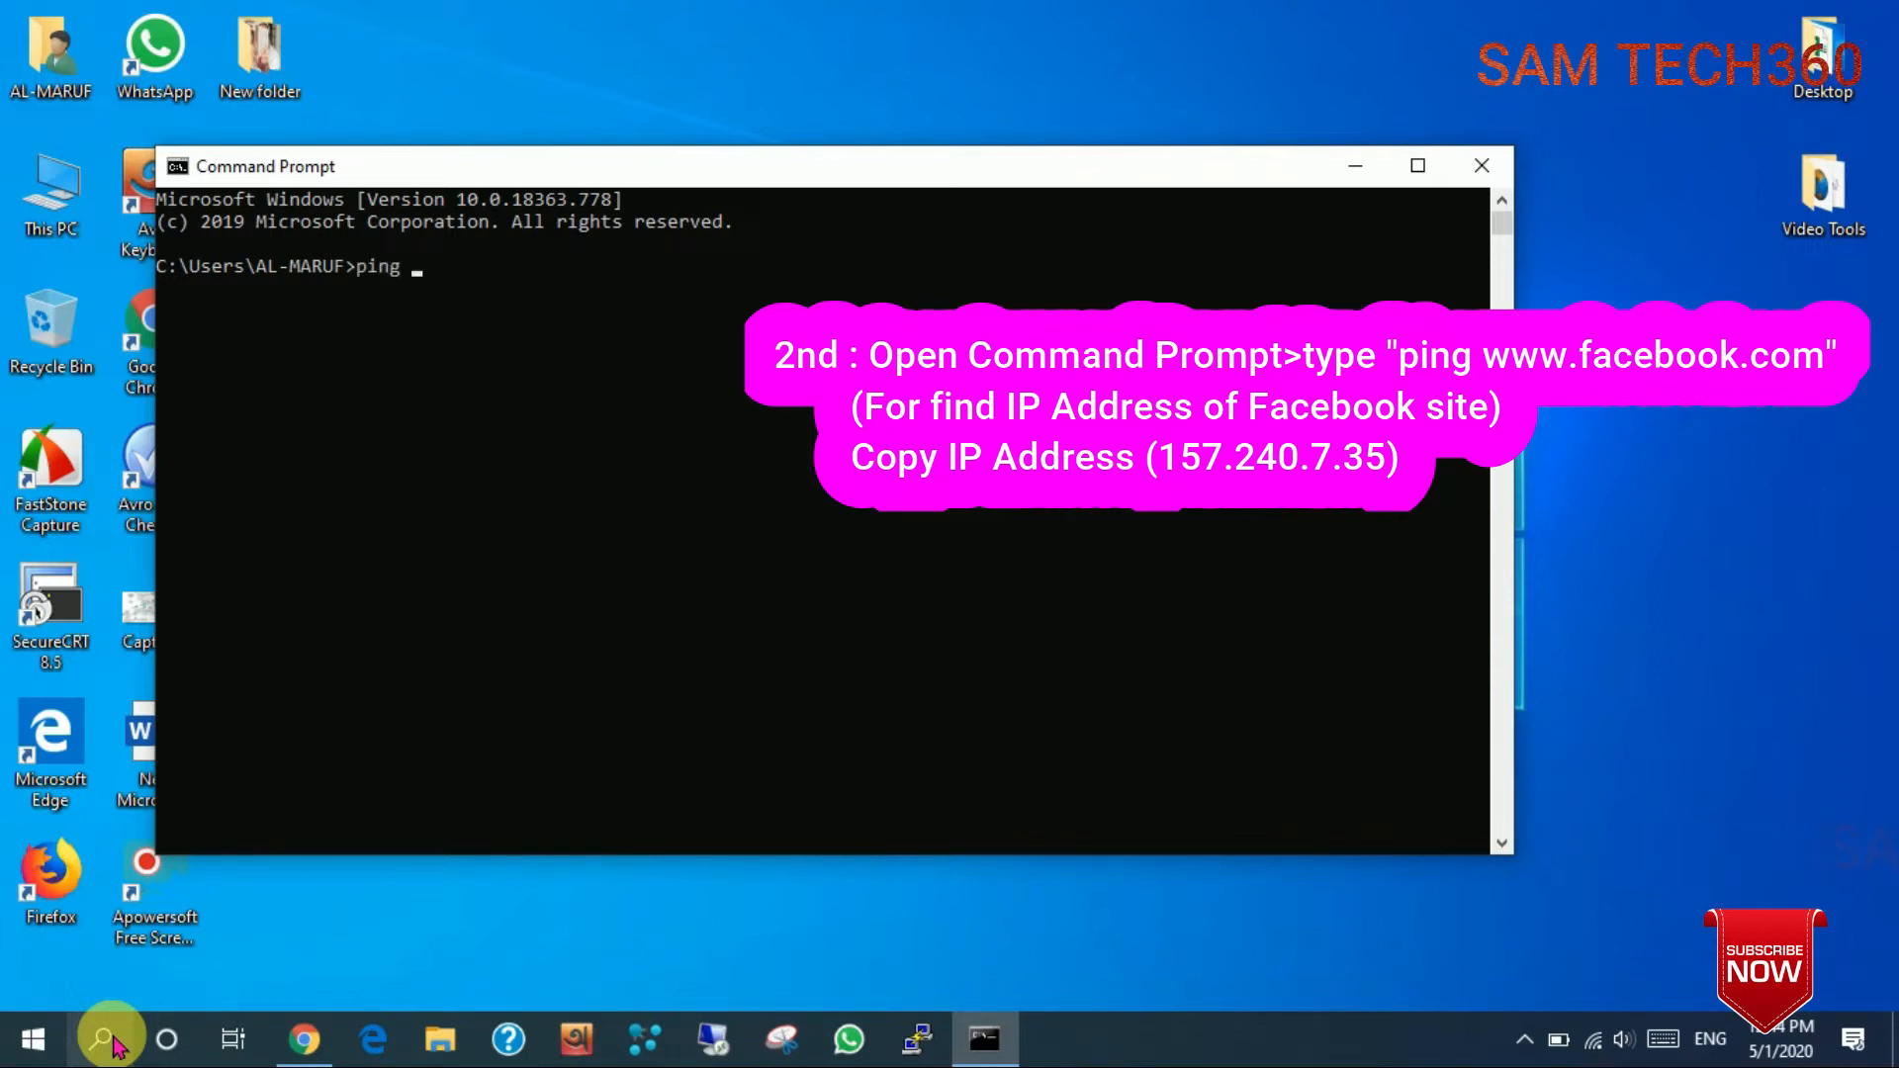
{"action": "type", "text": "www.facebook.com"}
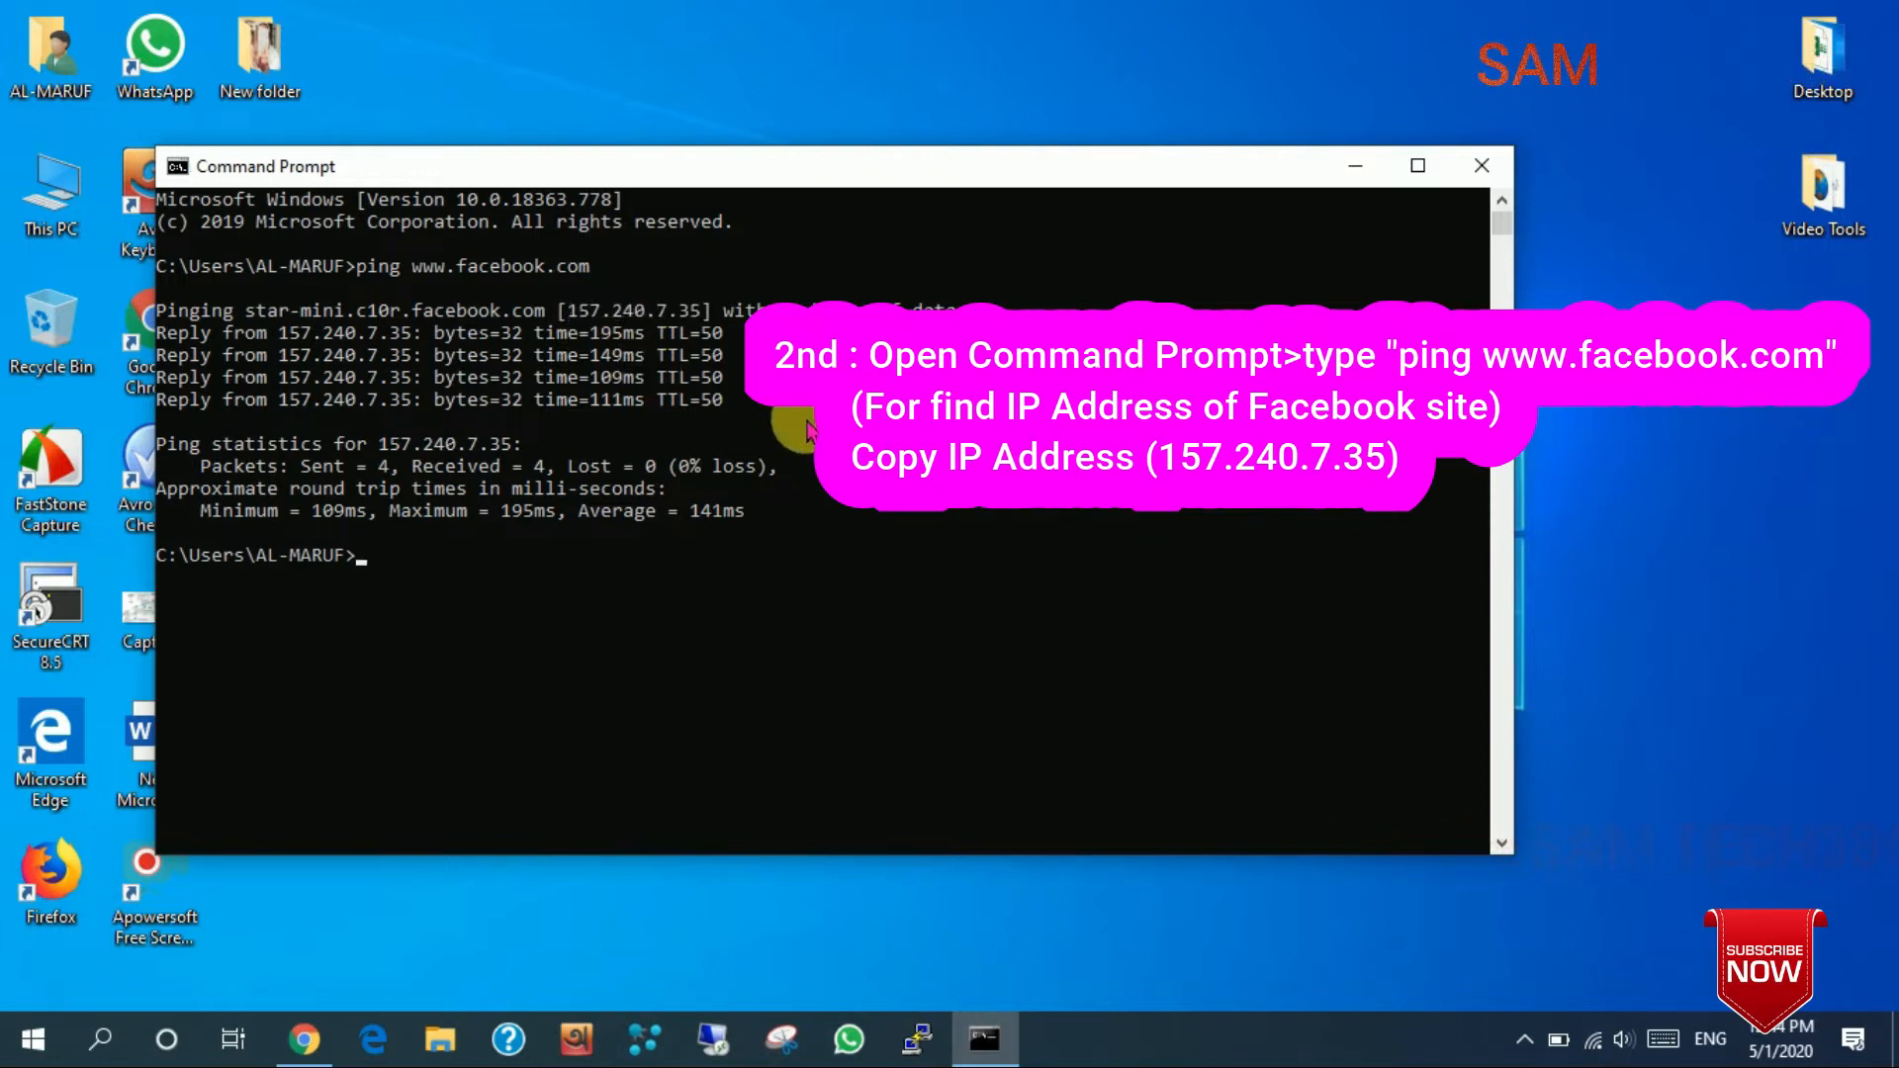
{"action": "left_click", "coordinate": [1359, 168]}
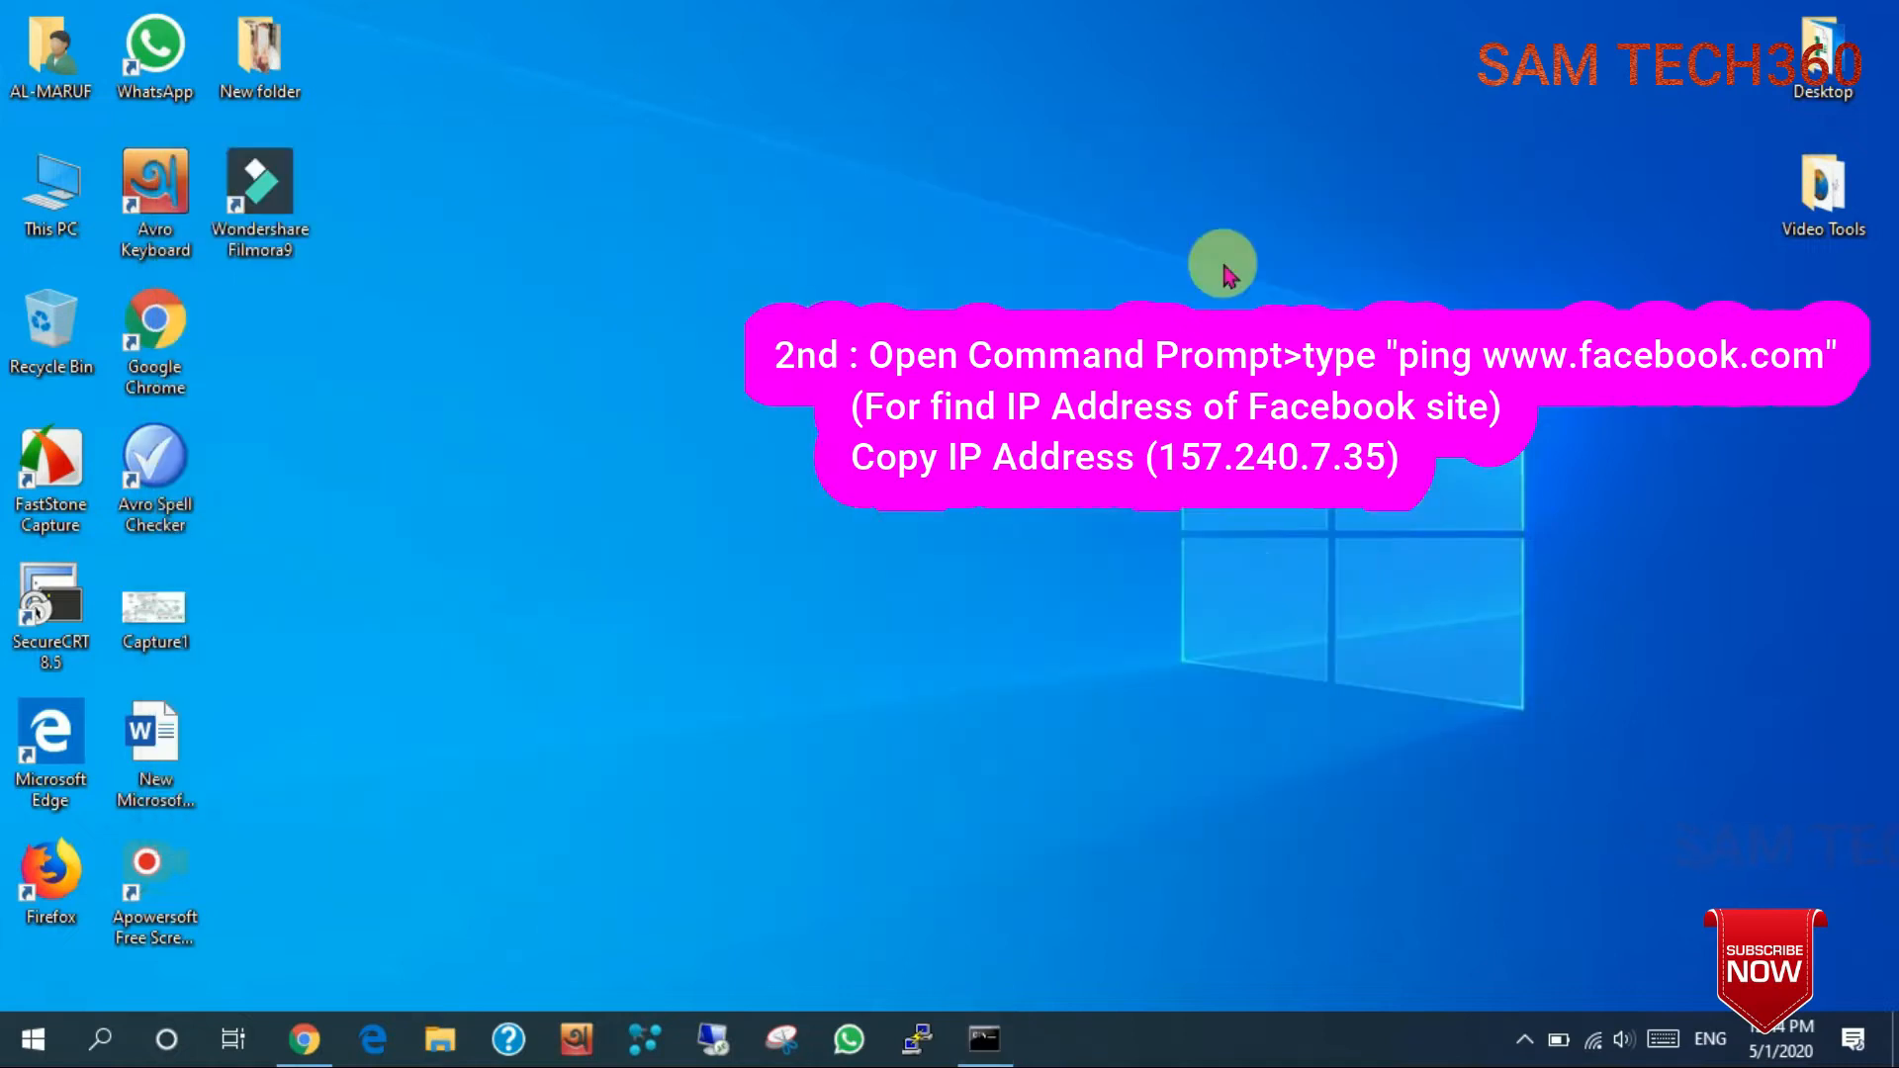
{"action": "left_click", "coordinate": [103, 1040]}
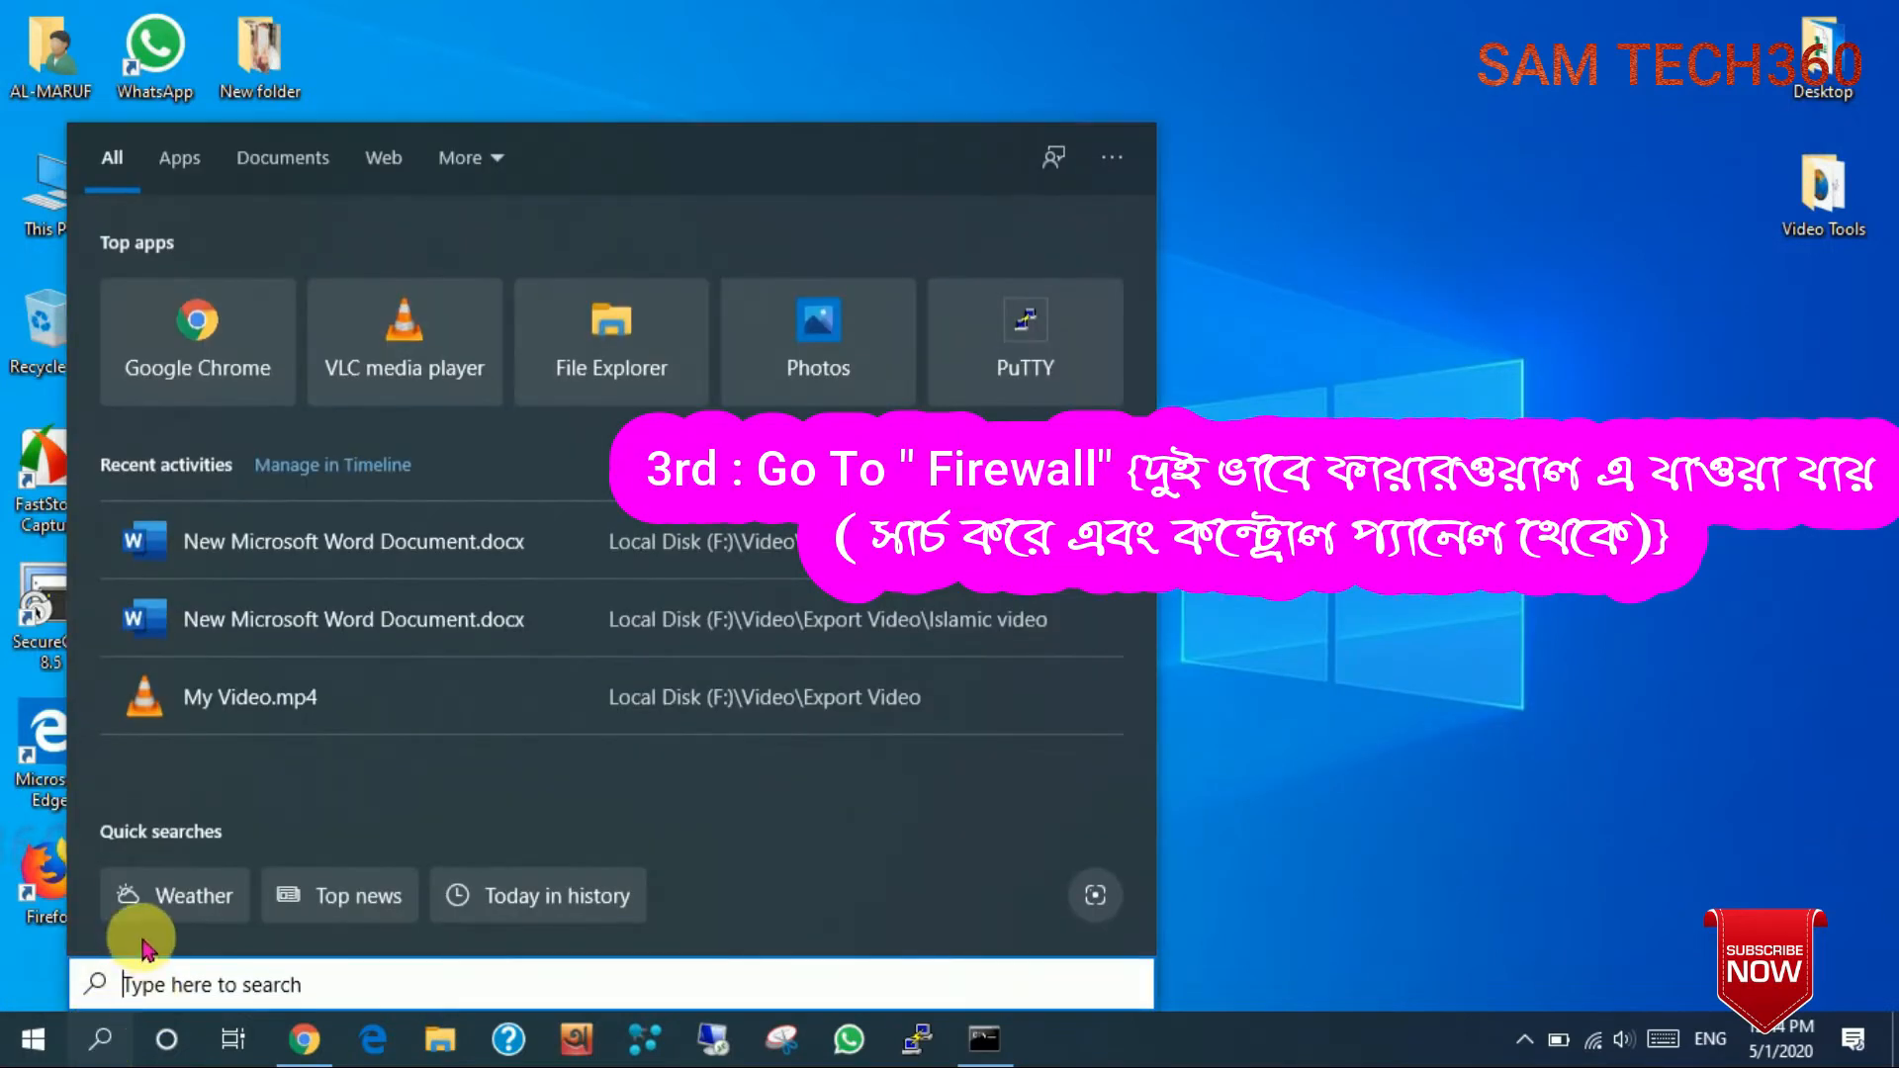
{"action": "type", "text": "fire"}
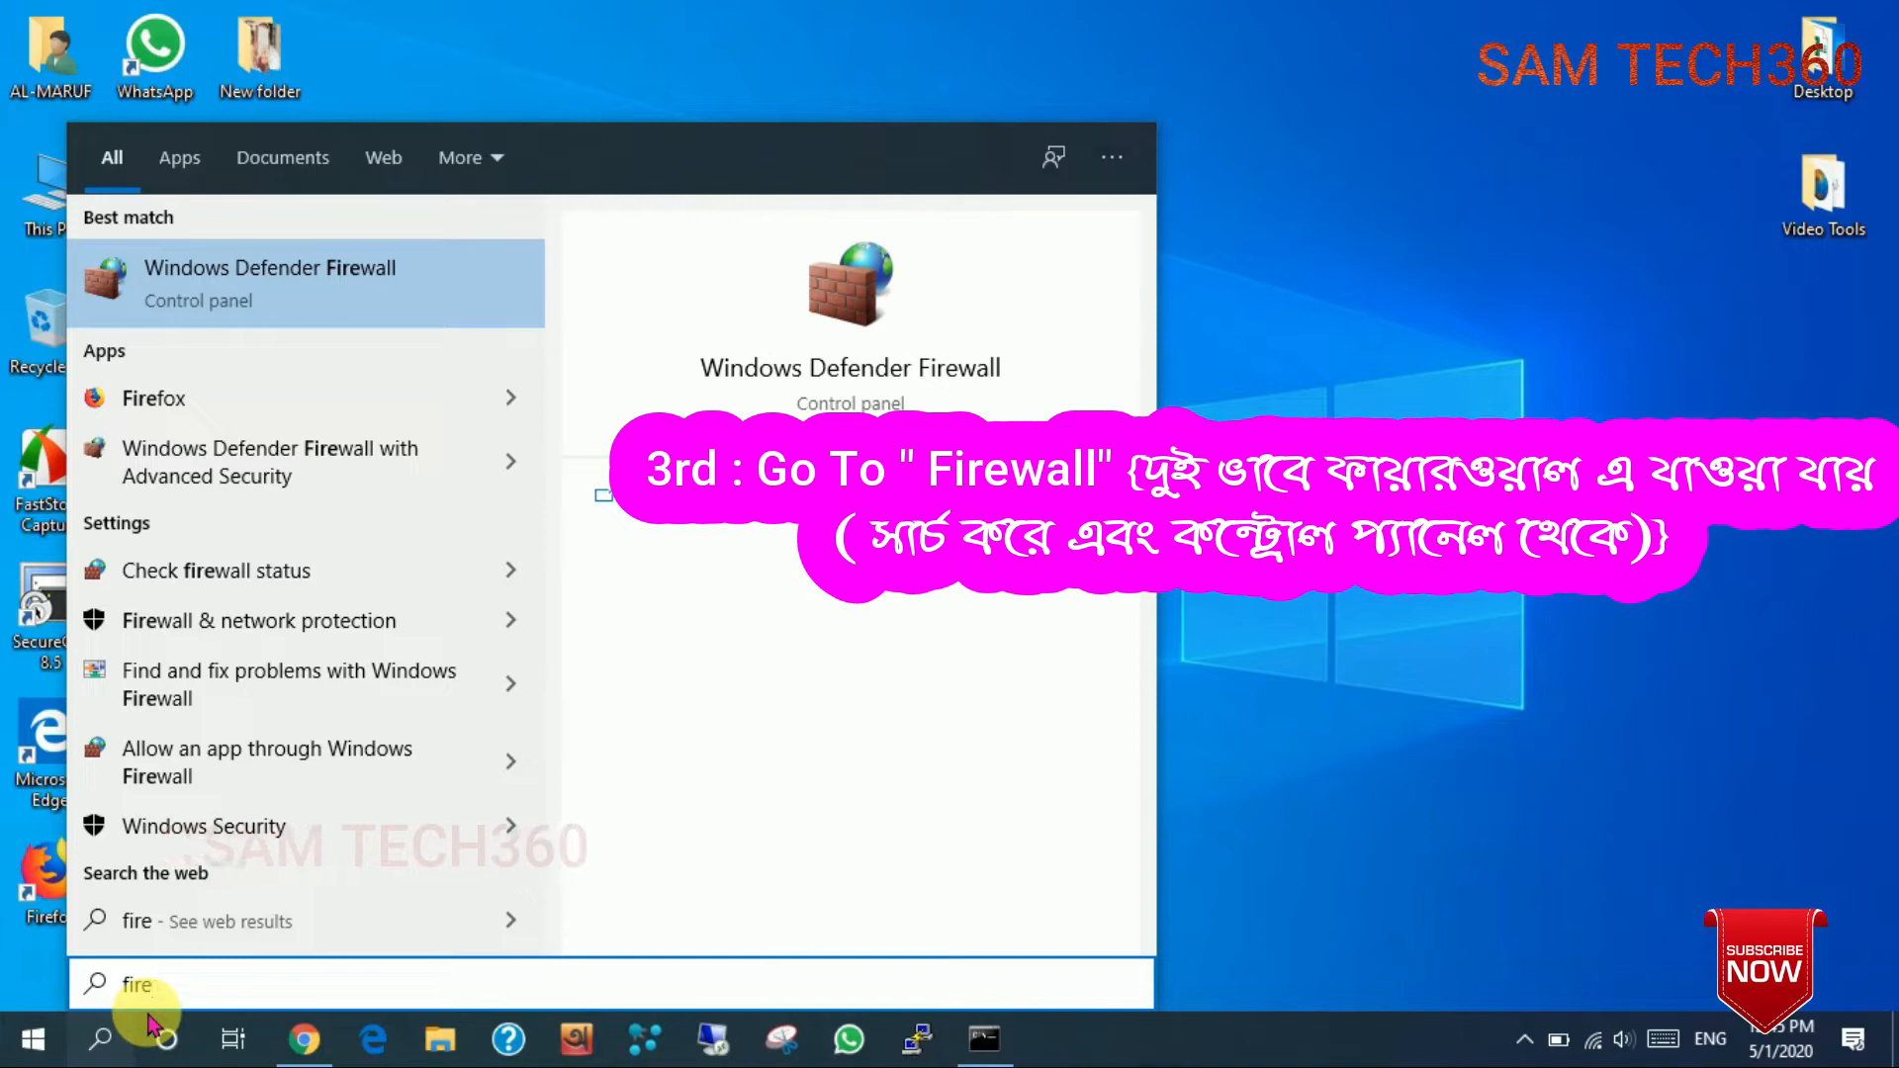
{"action": "left_click", "coordinate": [326, 298]}
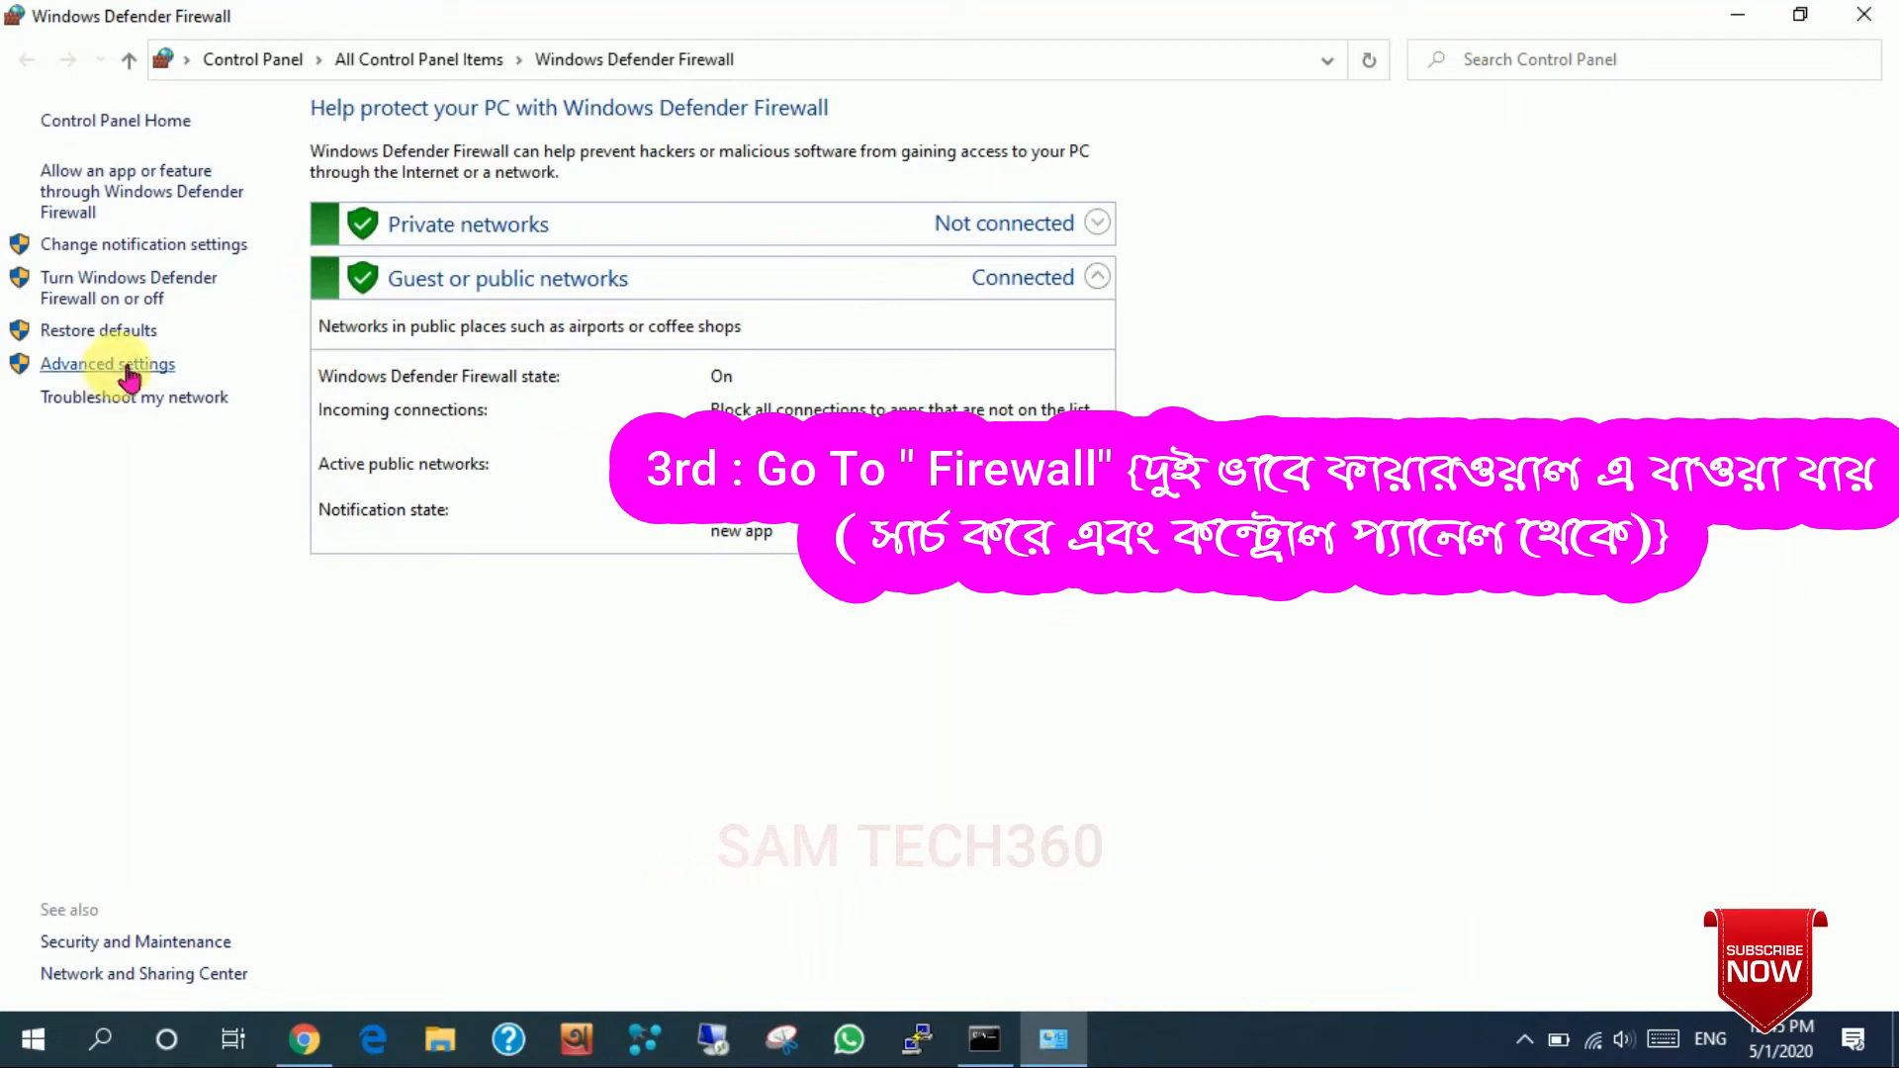
{"action": "left_click", "coordinate": [126, 366]}
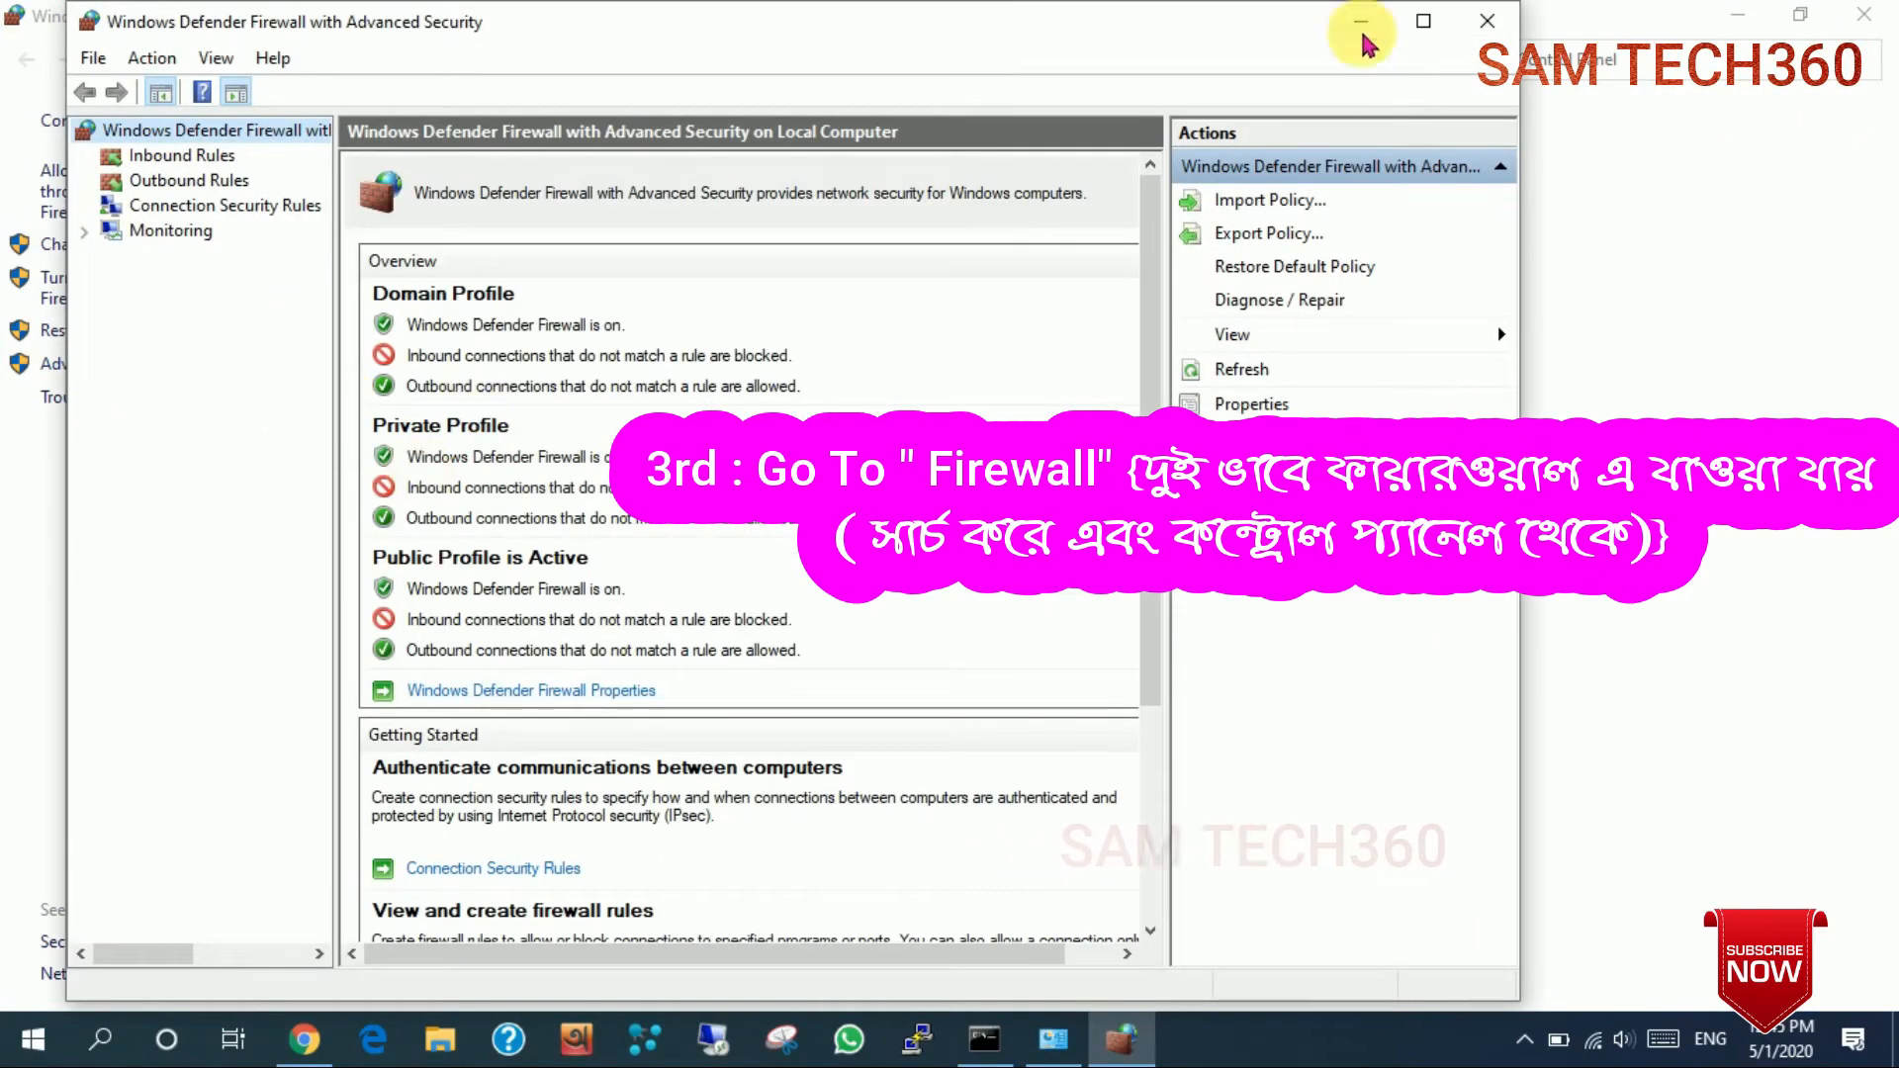
{"action": "left_click", "coordinate": [1503, 22]}
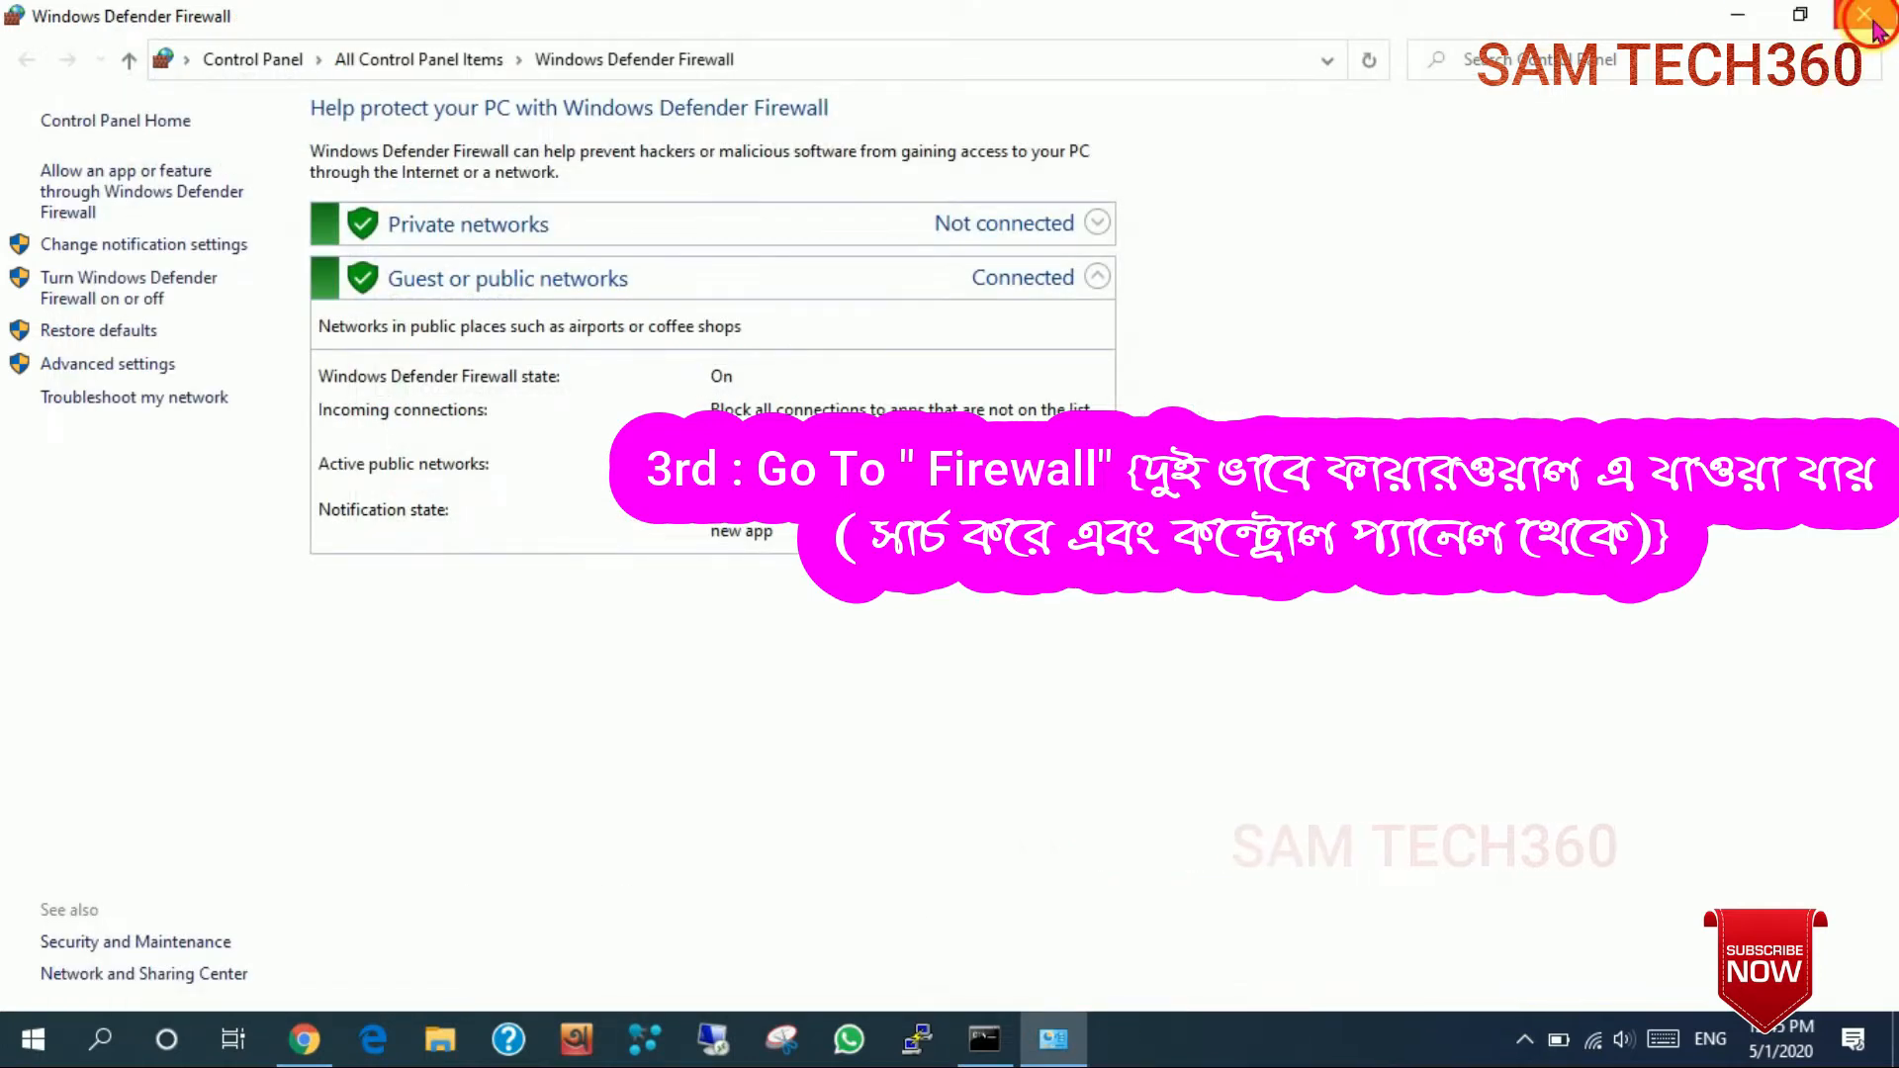
{"action": "left_click", "coordinate": [1864, 13]}
{"action": "left_click", "coordinate": [168, 1039]}
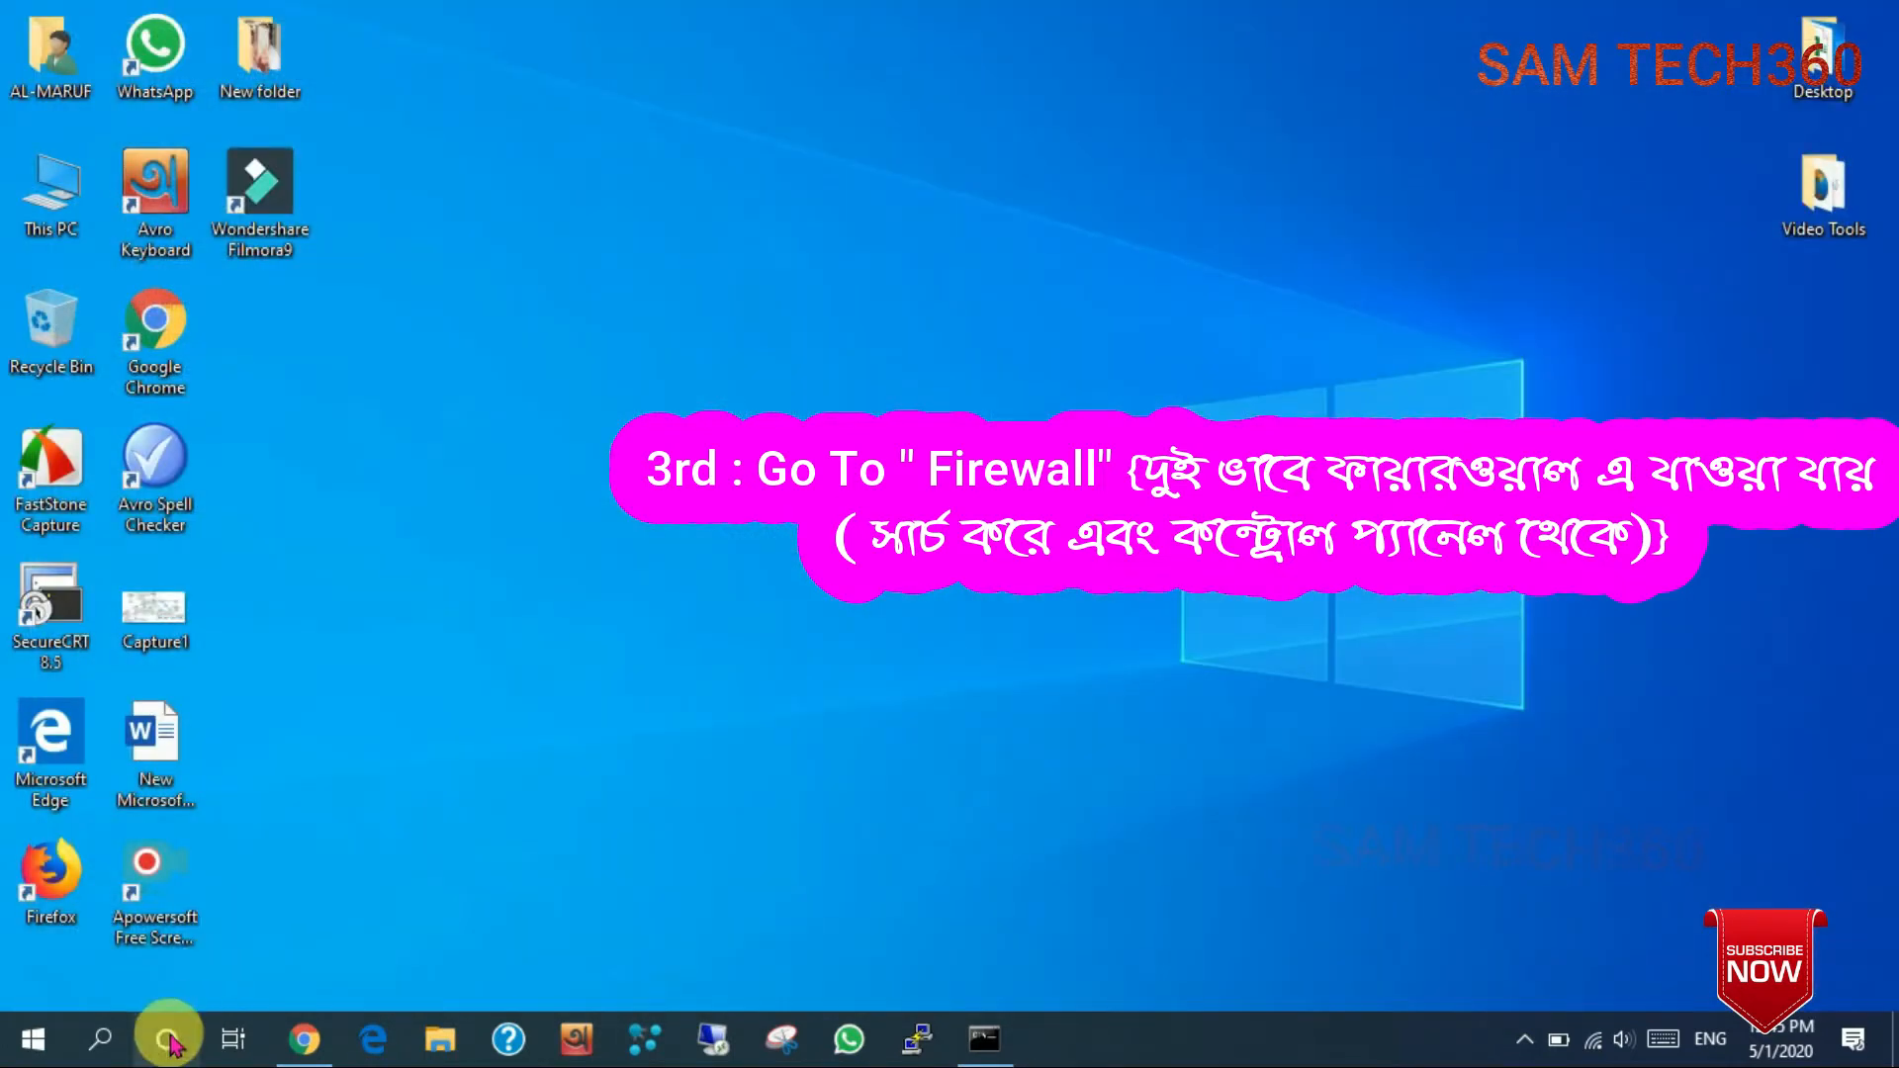
Find Control Panel through Windows search and open it
{"action": "left_click", "coordinate": [103, 1043]}
{"action": "type", "text": "cont"}
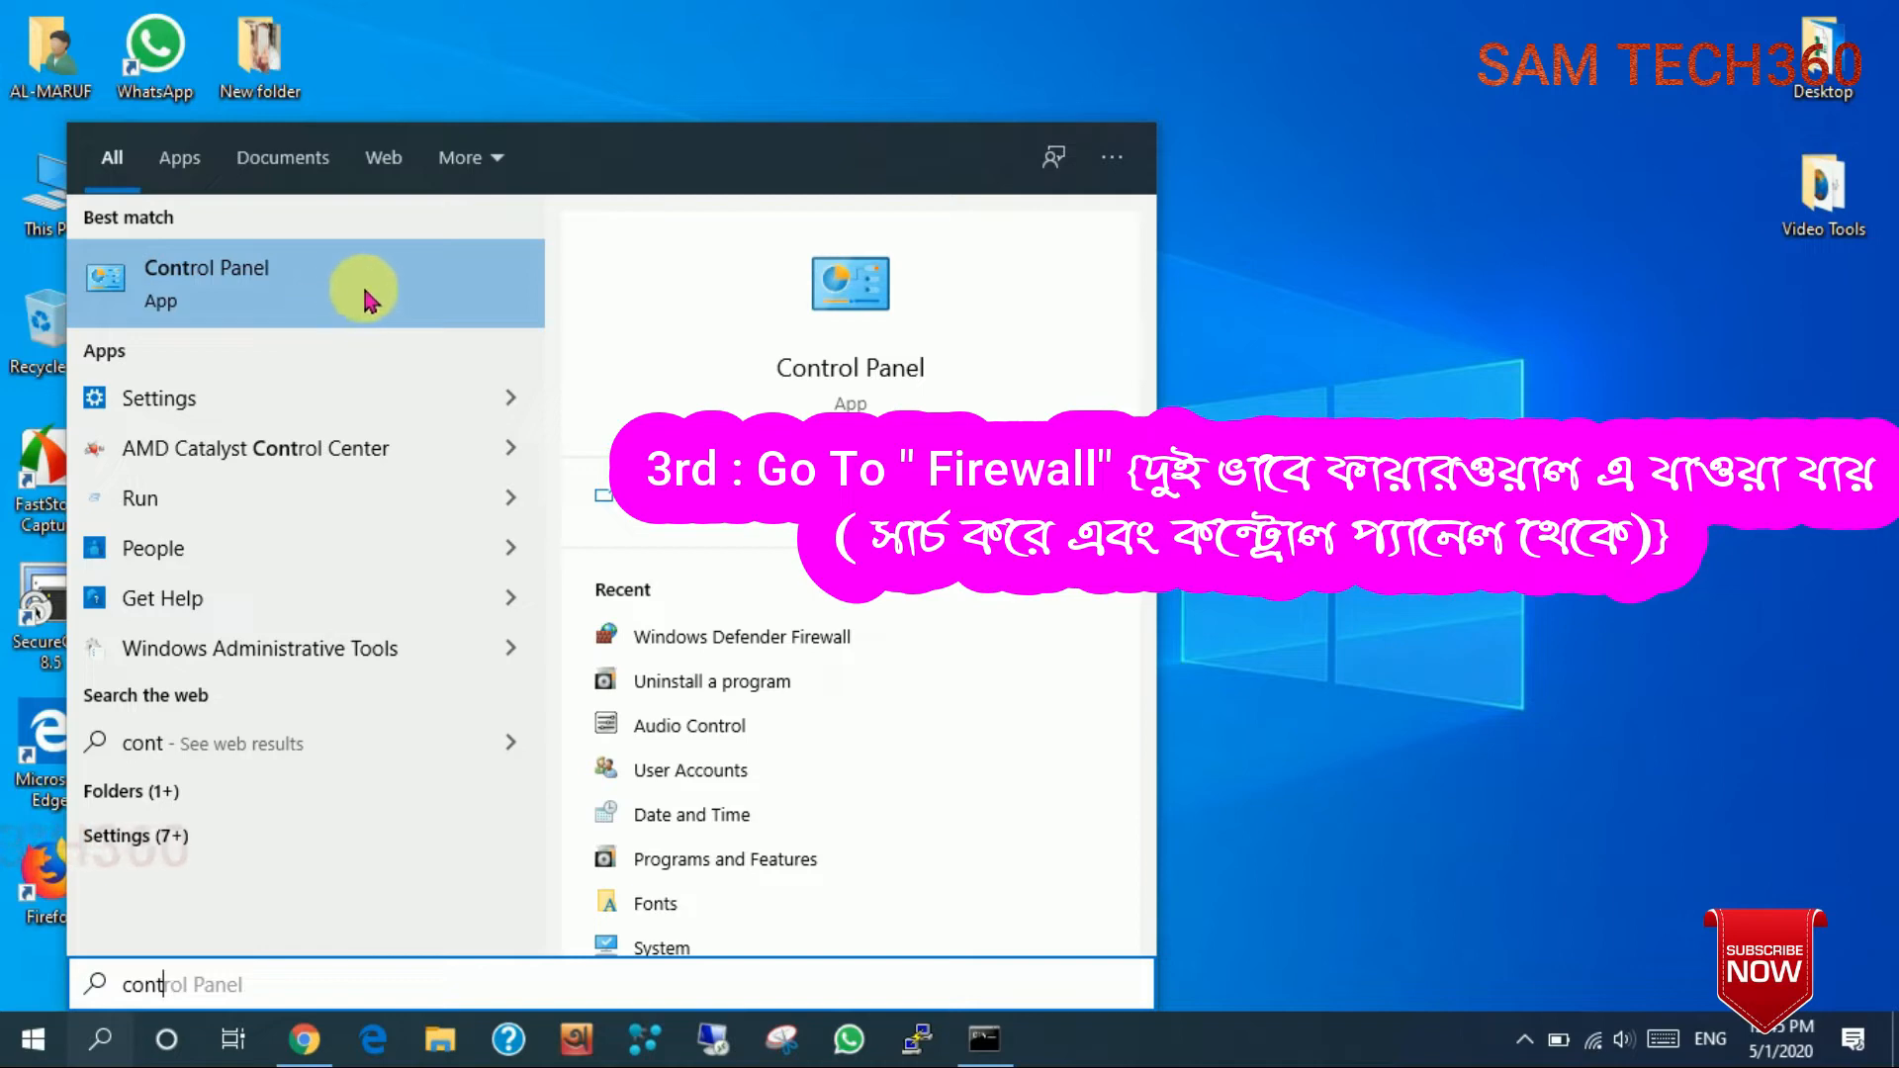
{"action": "left_click", "coordinate": [307, 304]}
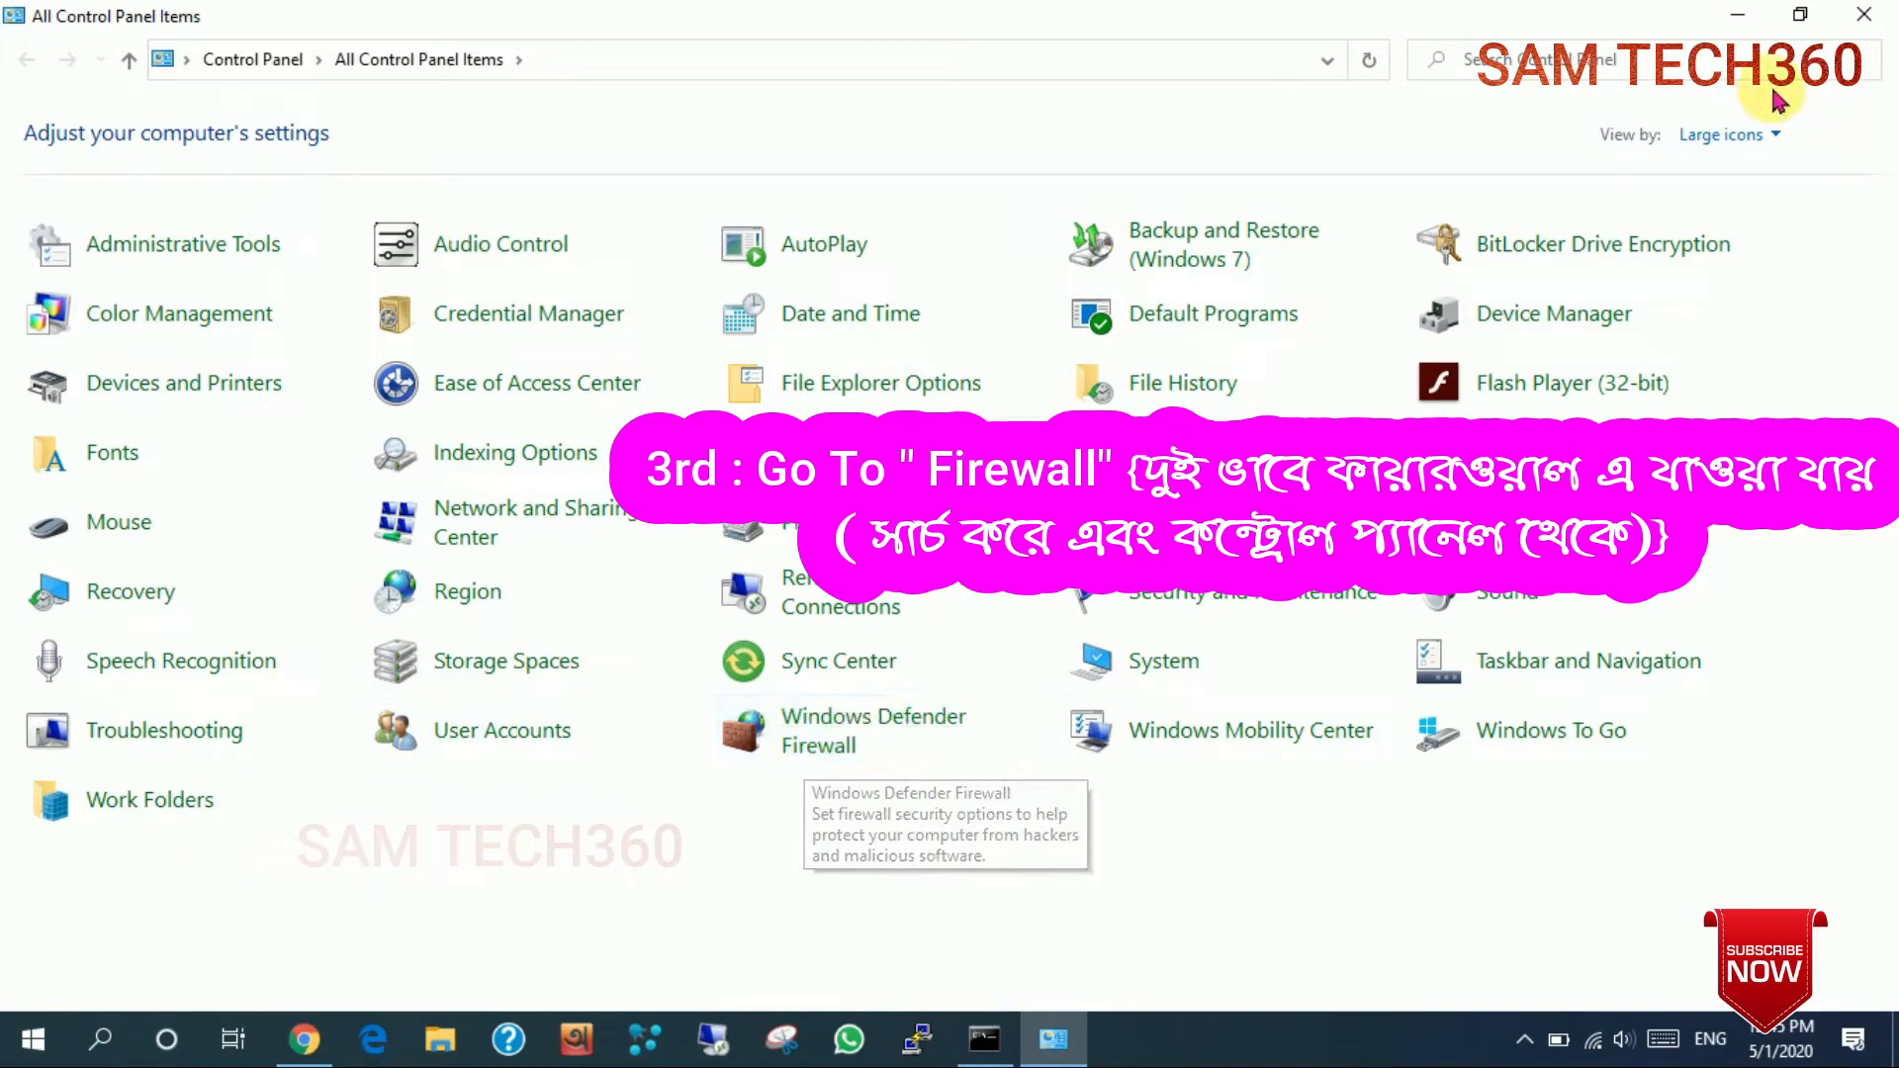
Switch the Control Panel display to Category and back to Large icons
{"action": "left_click", "coordinate": [1743, 136]}
{"action": "left_click", "coordinate": [1743, 170]}
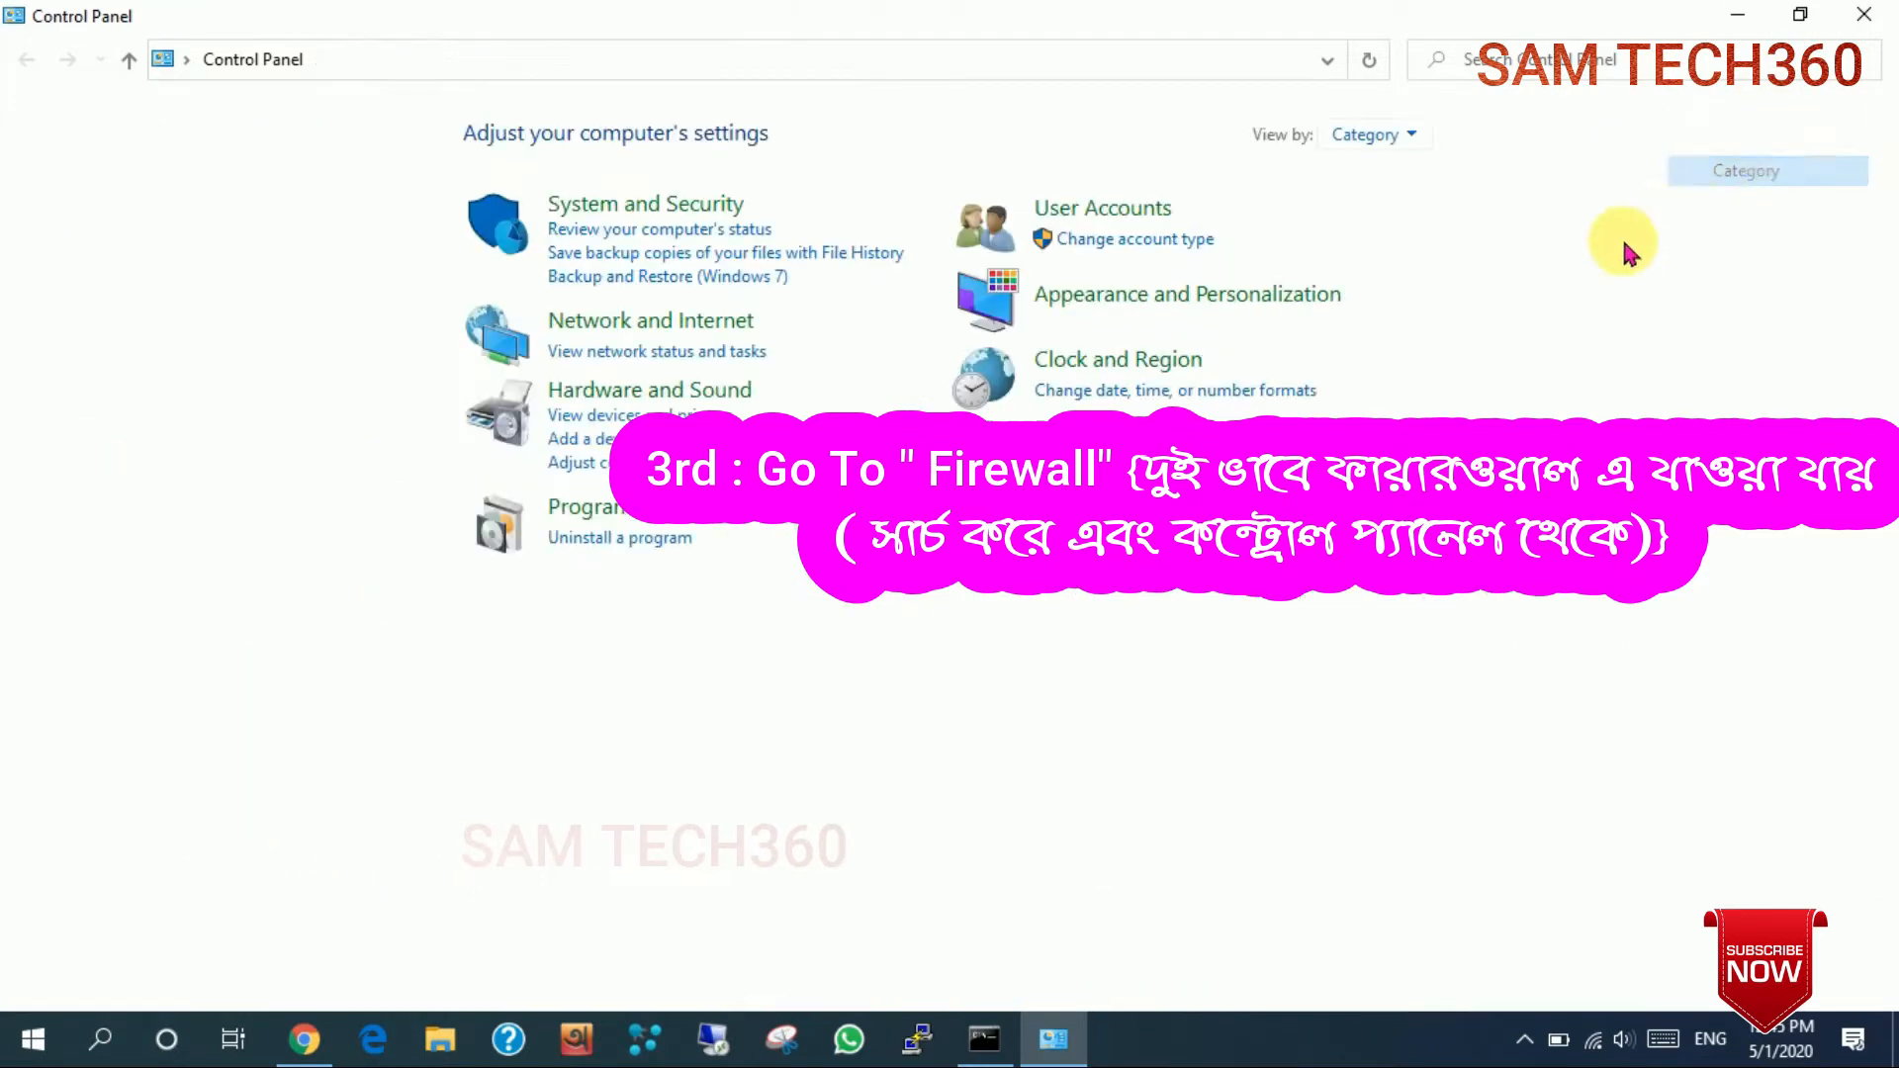
{"action": "left_click", "coordinate": [1421, 144]}
{"action": "left_click", "coordinate": [1404, 208]}
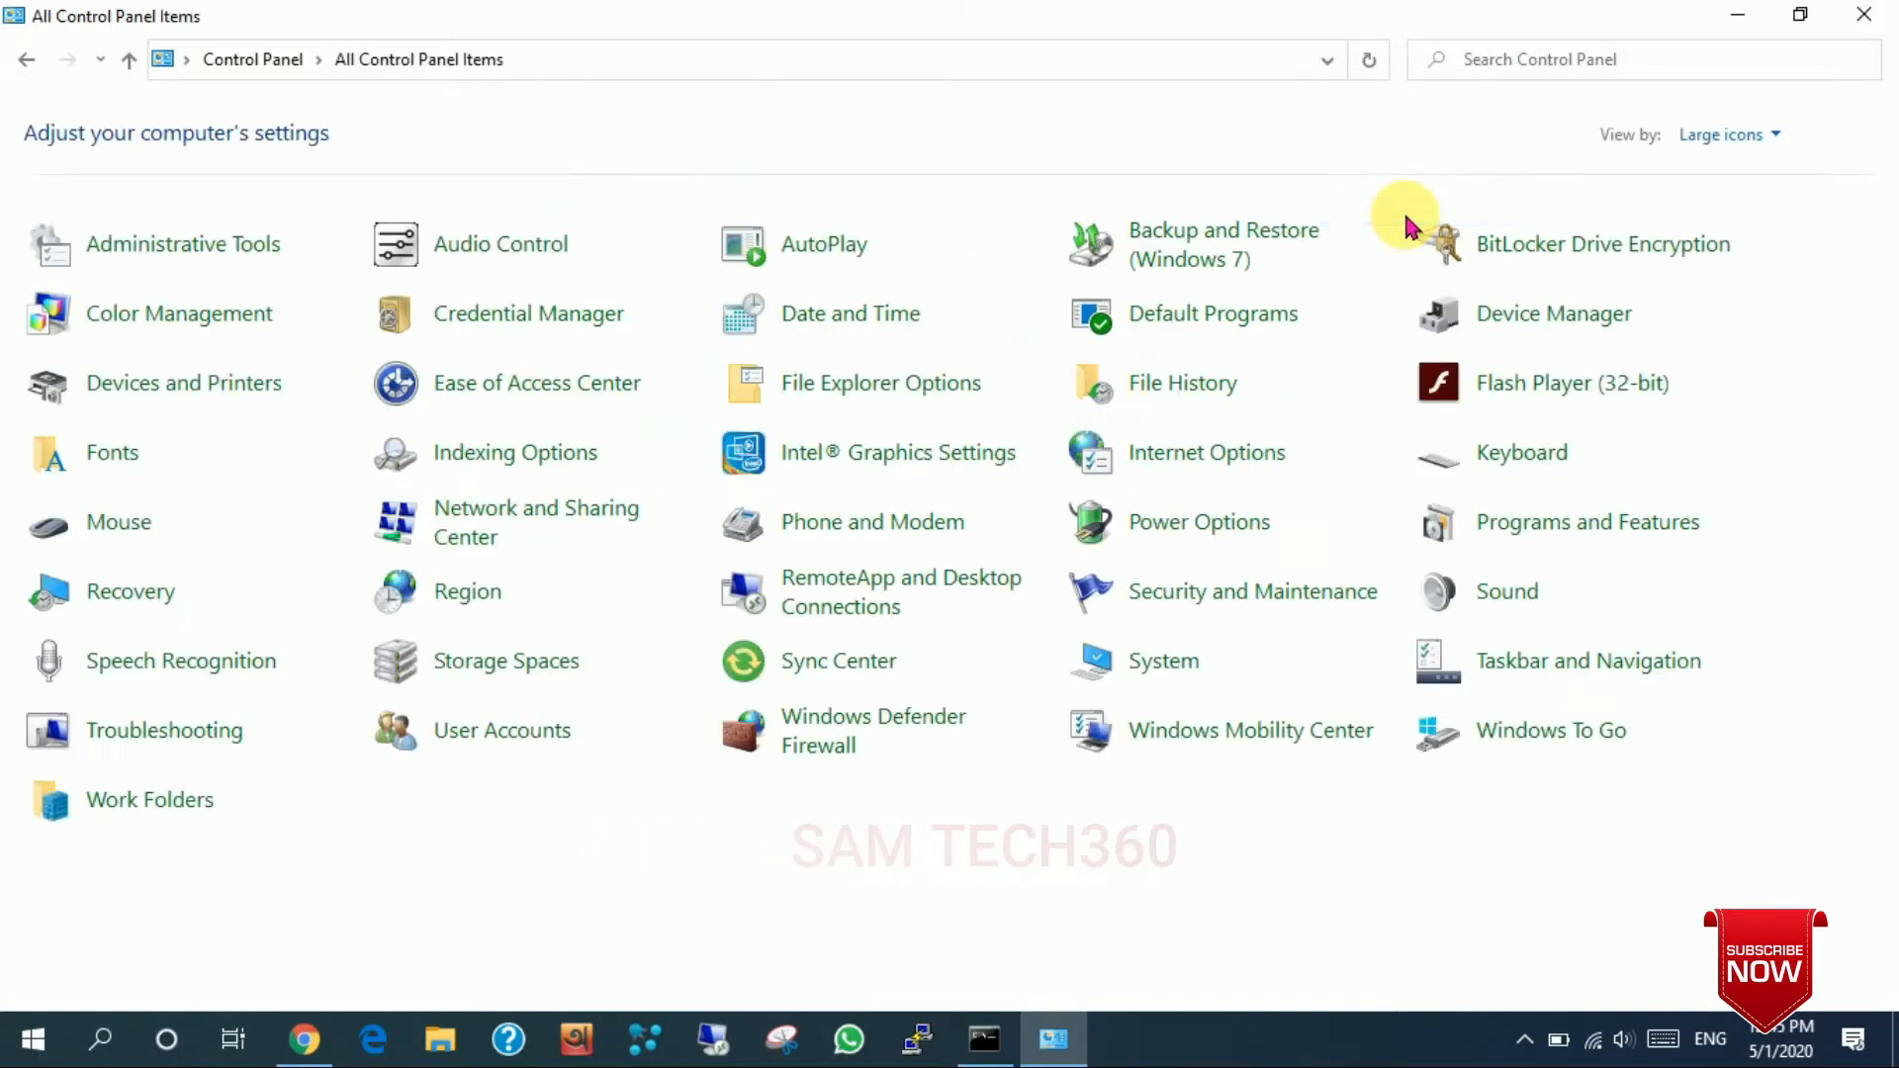
Open the advanced settings of Windows Defender Firewall and display the Outbound Rules
{"action": "left_click", "coordinate": [871, 740]}
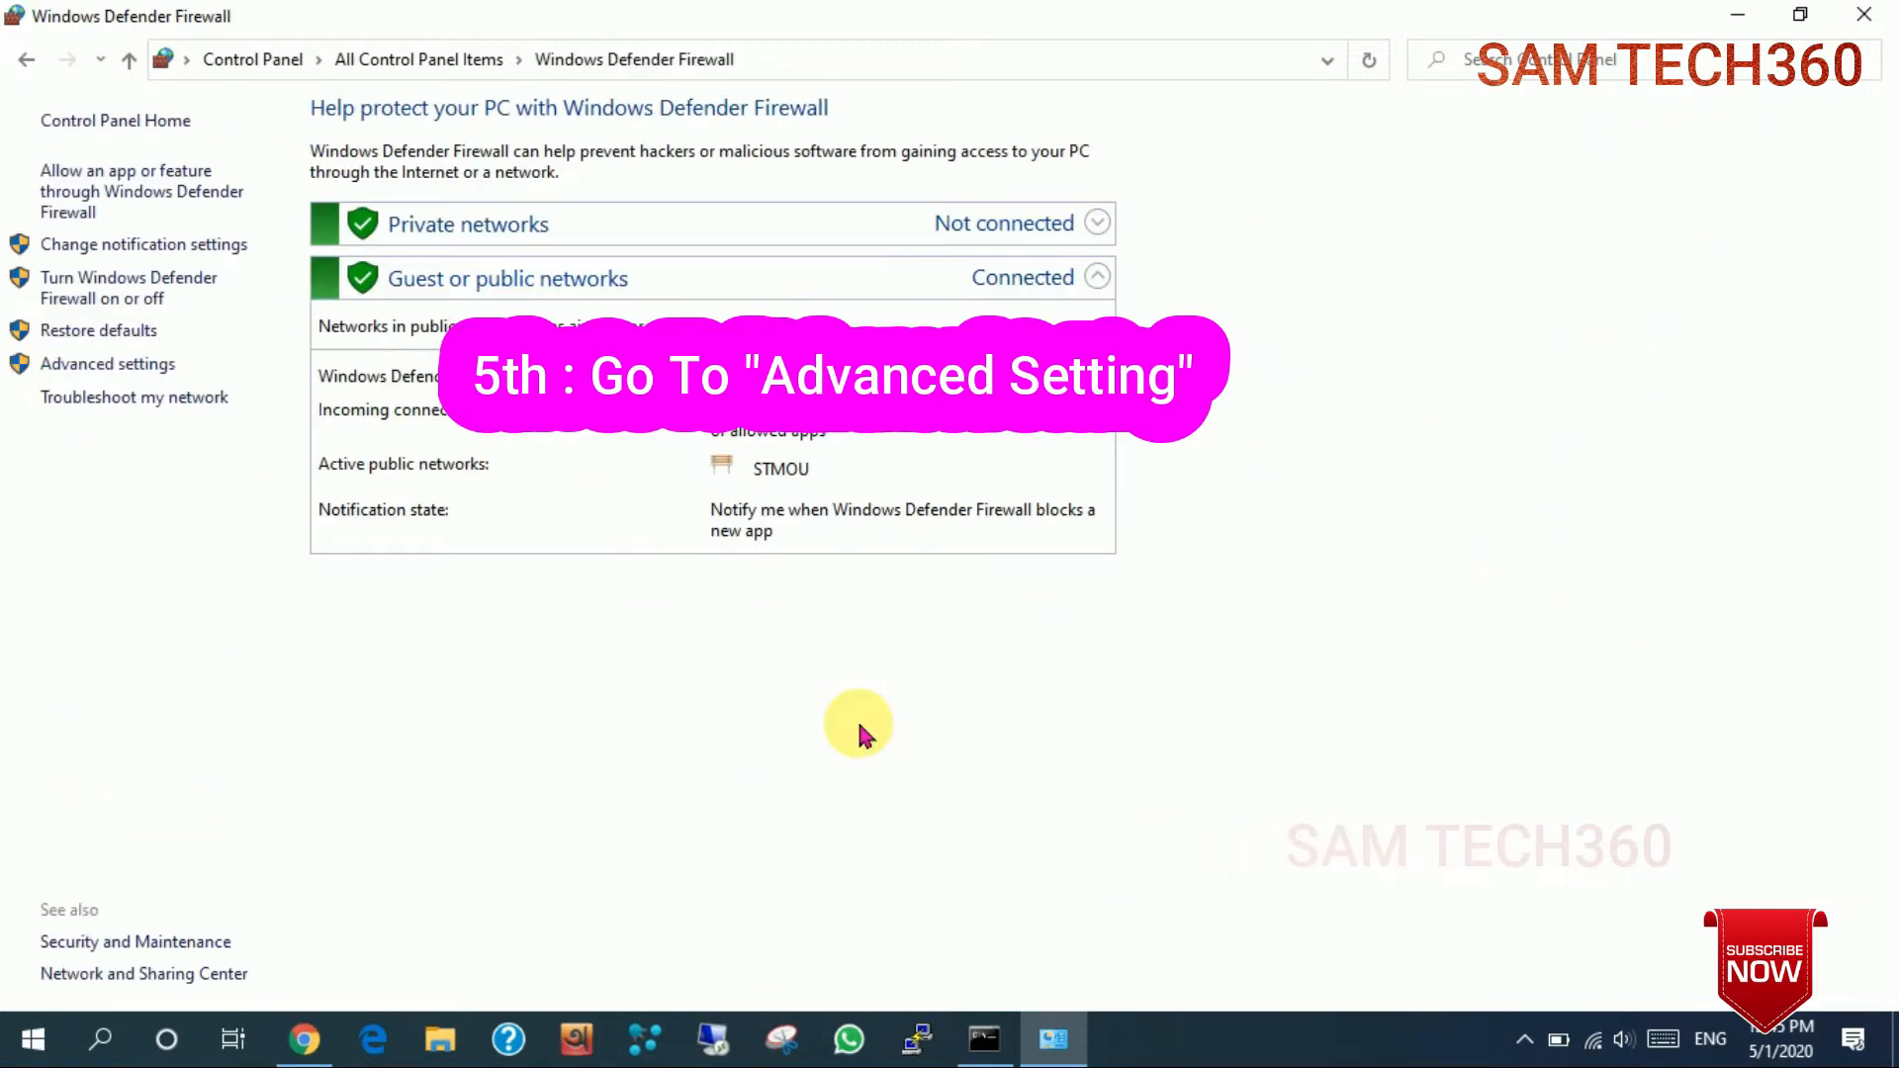
{"action": "left_click", "coordinate": [121, 366]}
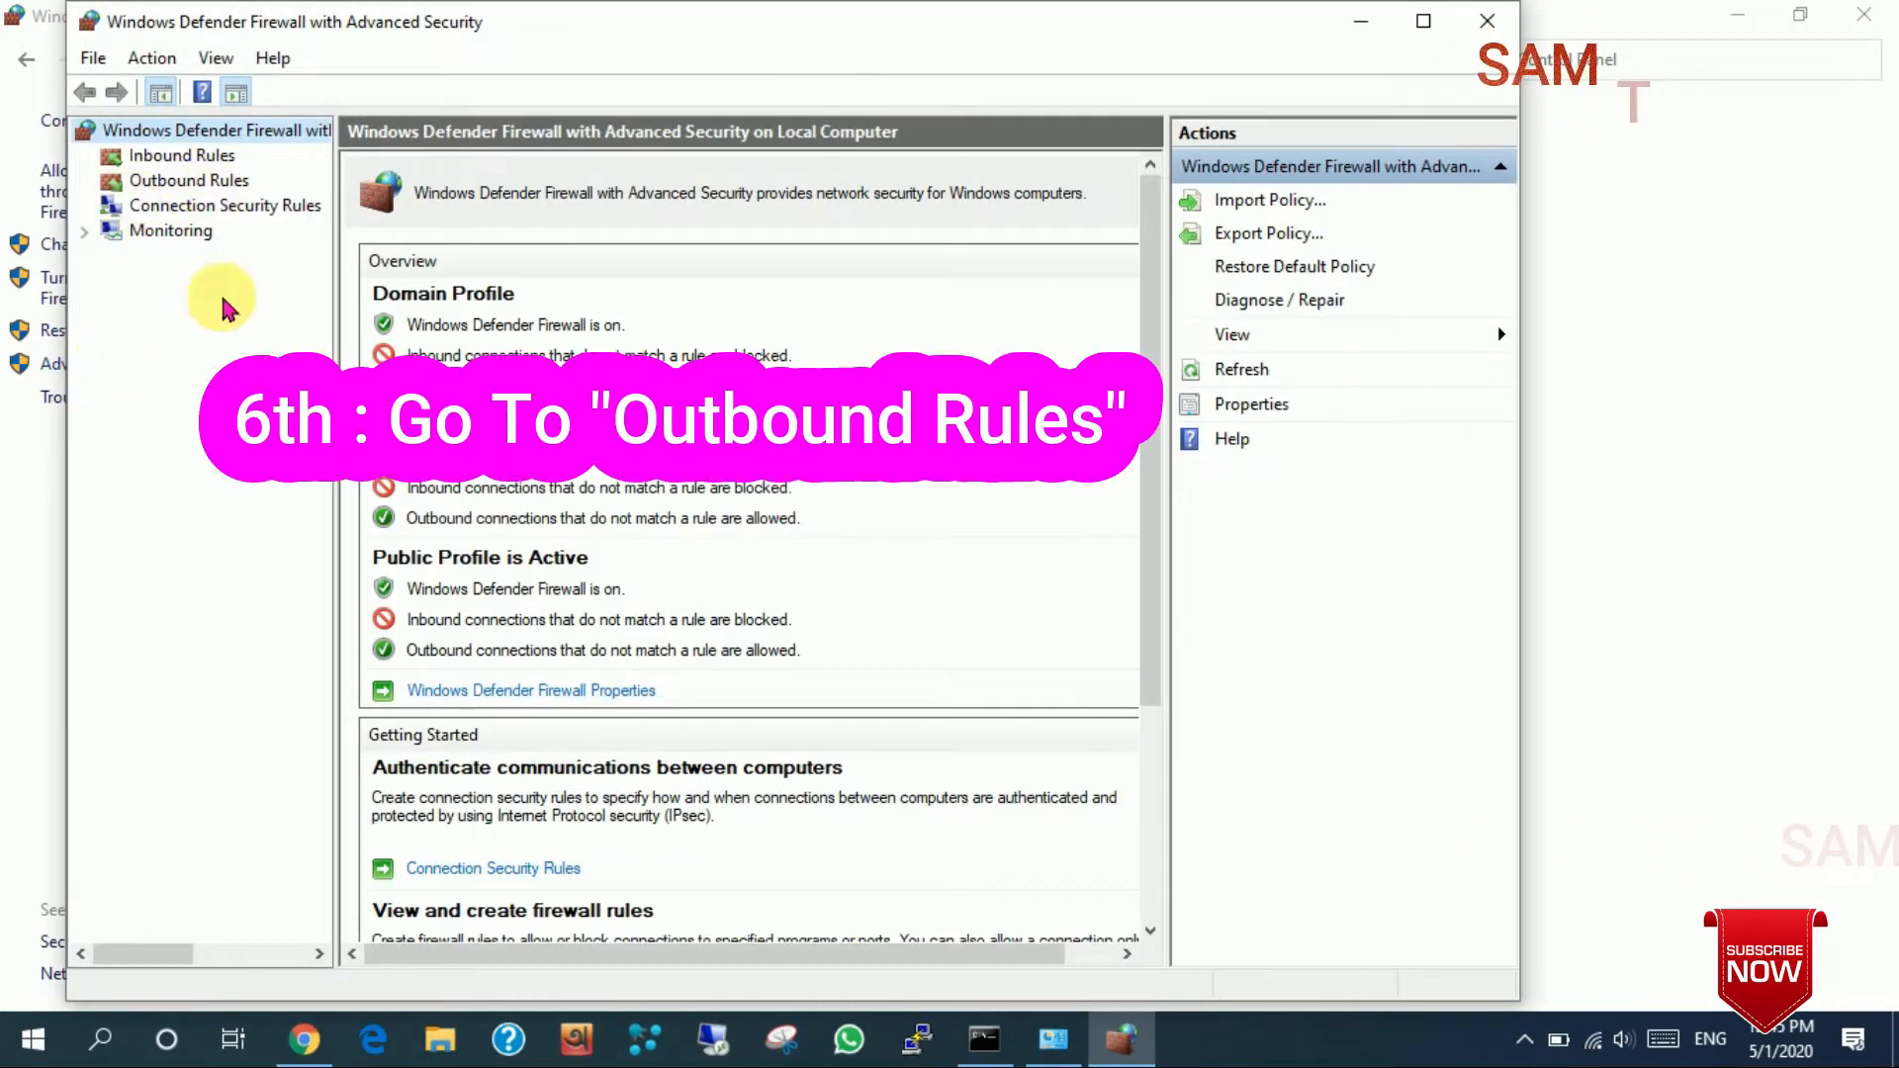
{"action": "left_click", "coordinate": [176, 188]}
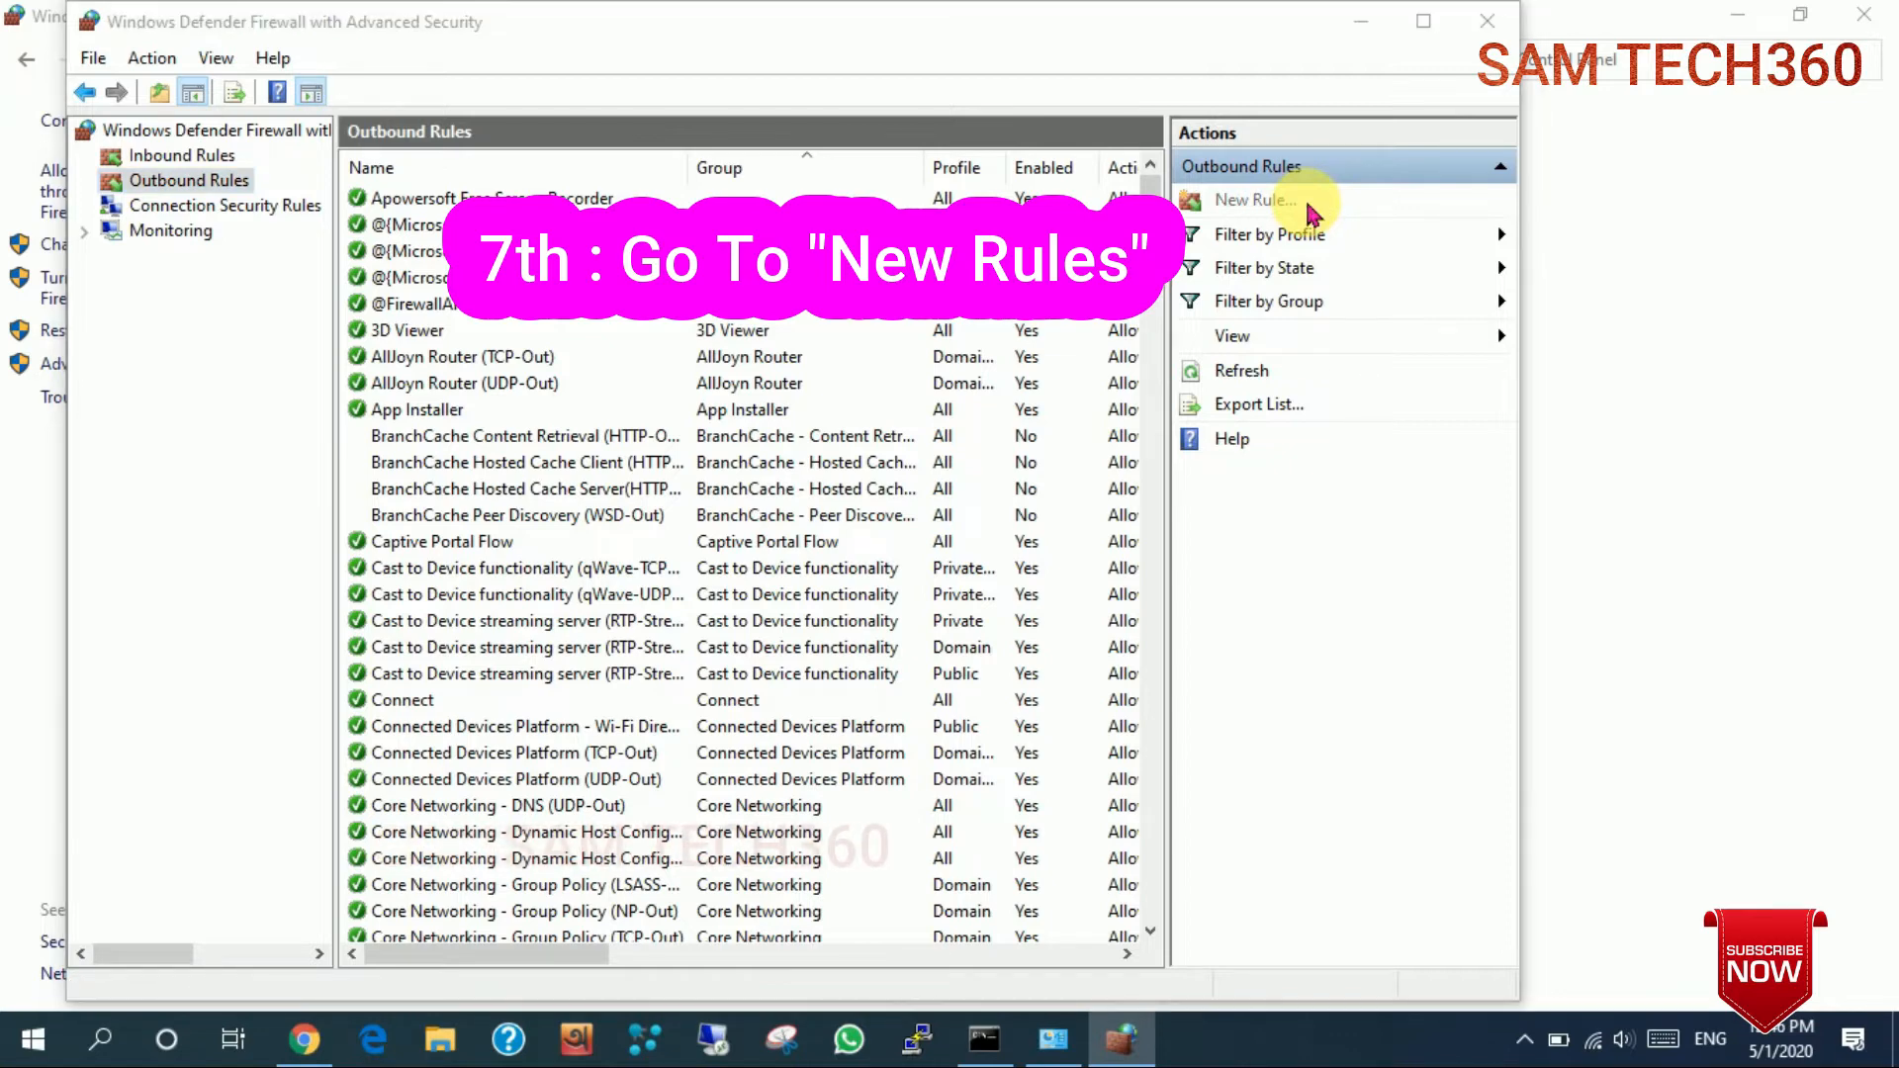
Start a new Custom outbound rule for all programs and any protocol type, and proceed to its Scope settings
{"action": "left_click", "coordinate": [1308, 205]}
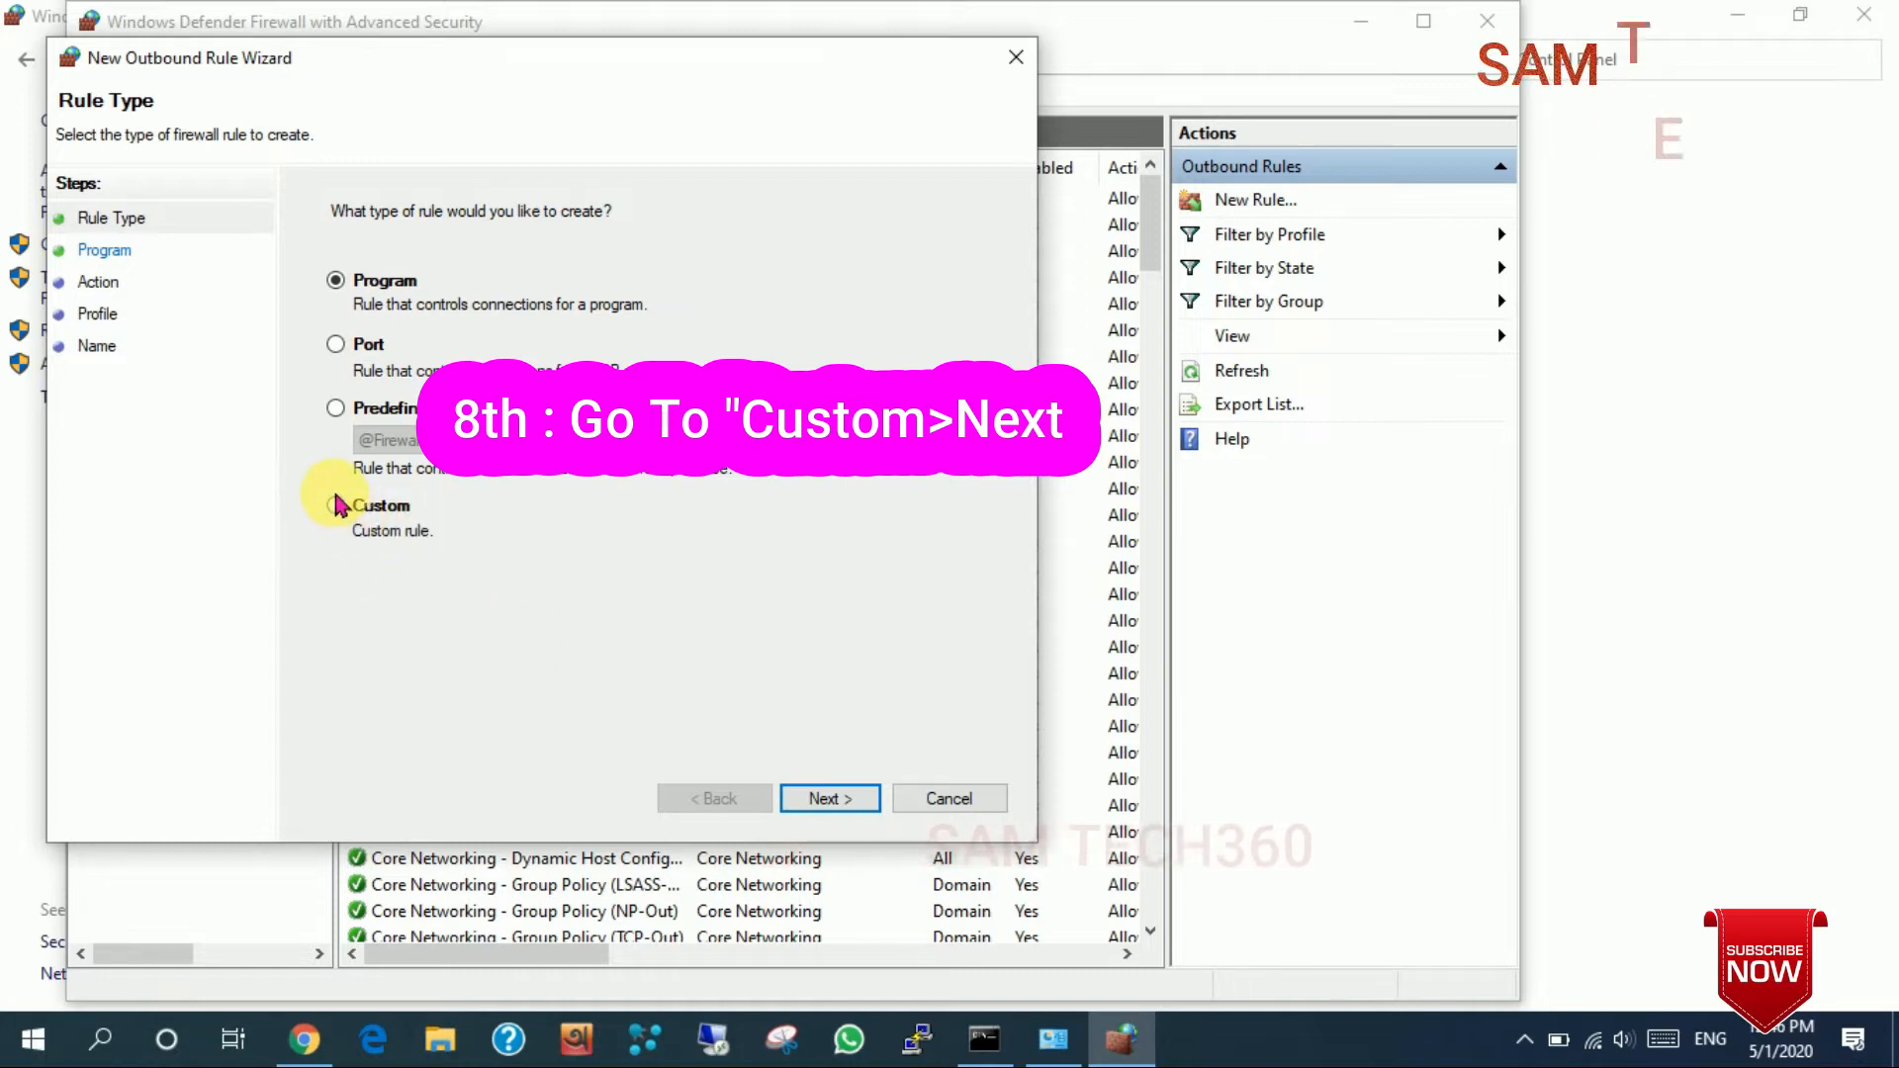
{"action": "left_click", "coordinate": [350, 523]}
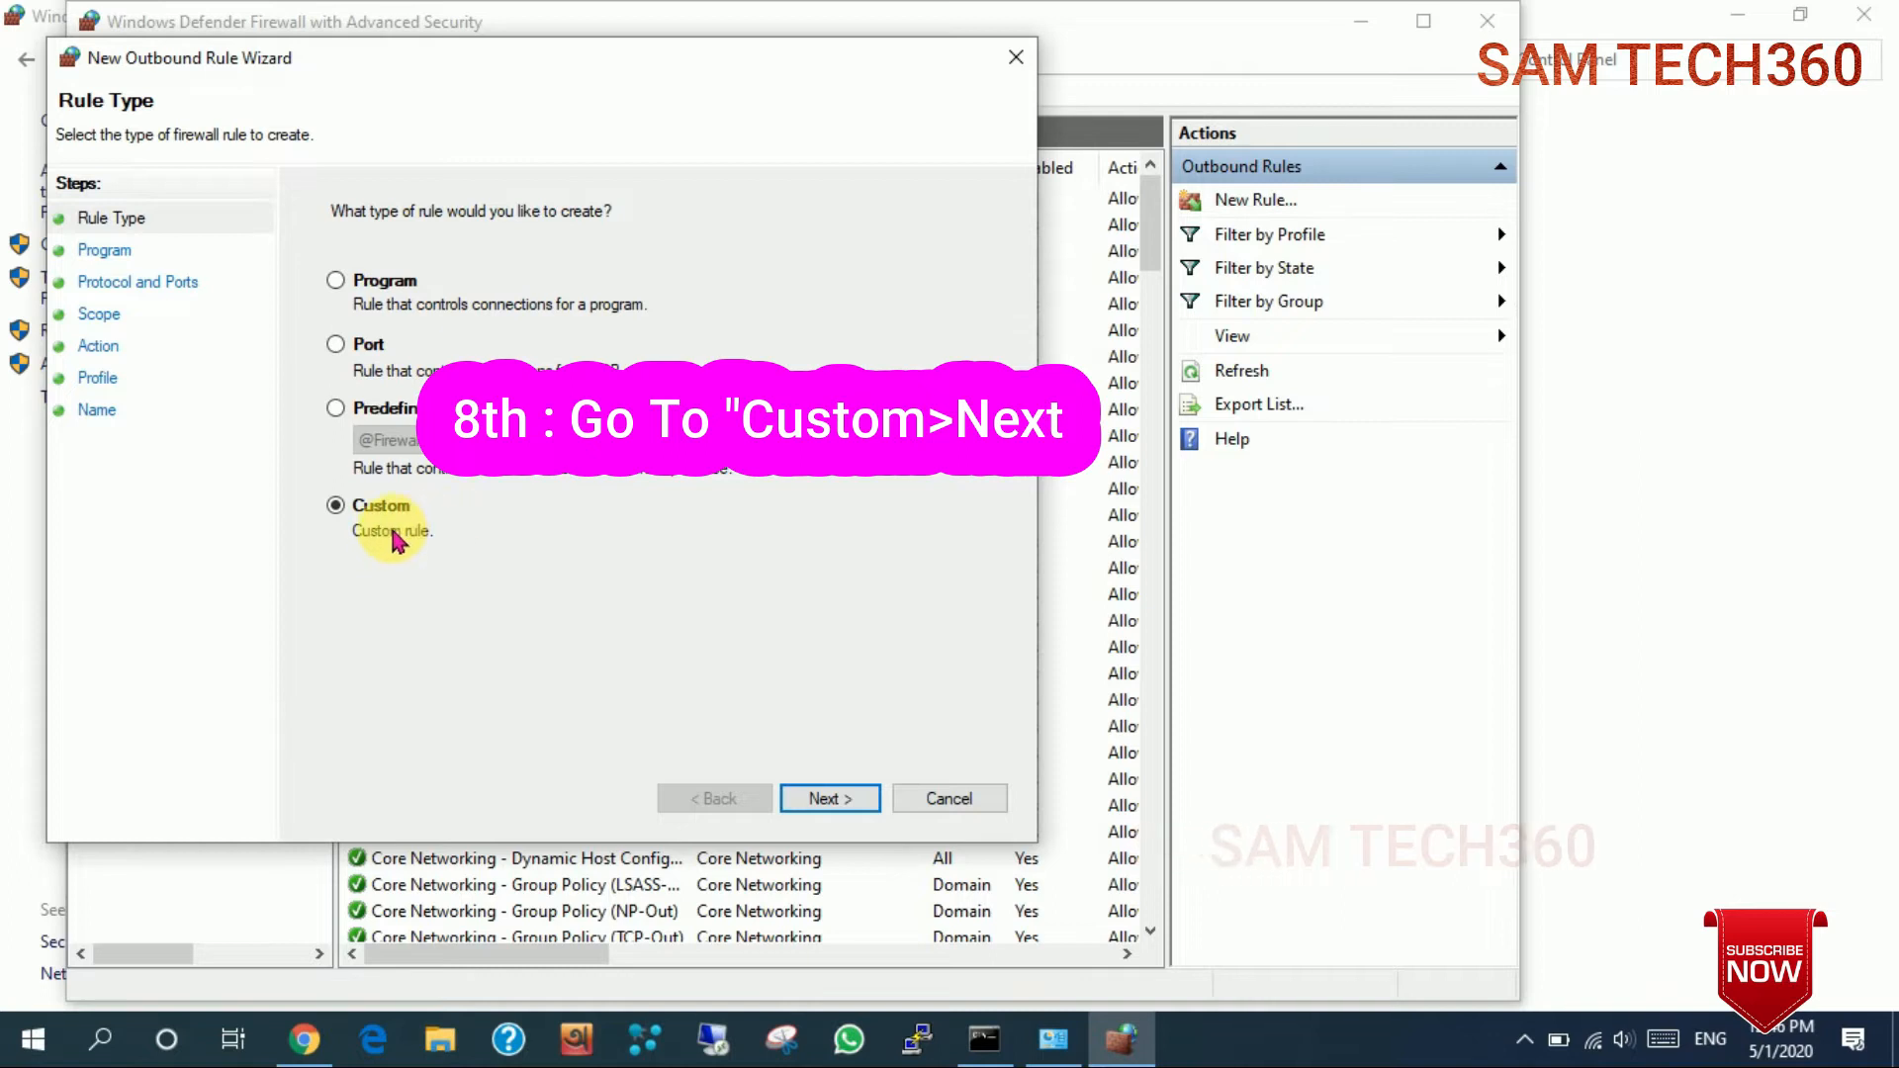
{"action": "left_click", "coordinate": [831, 801]}
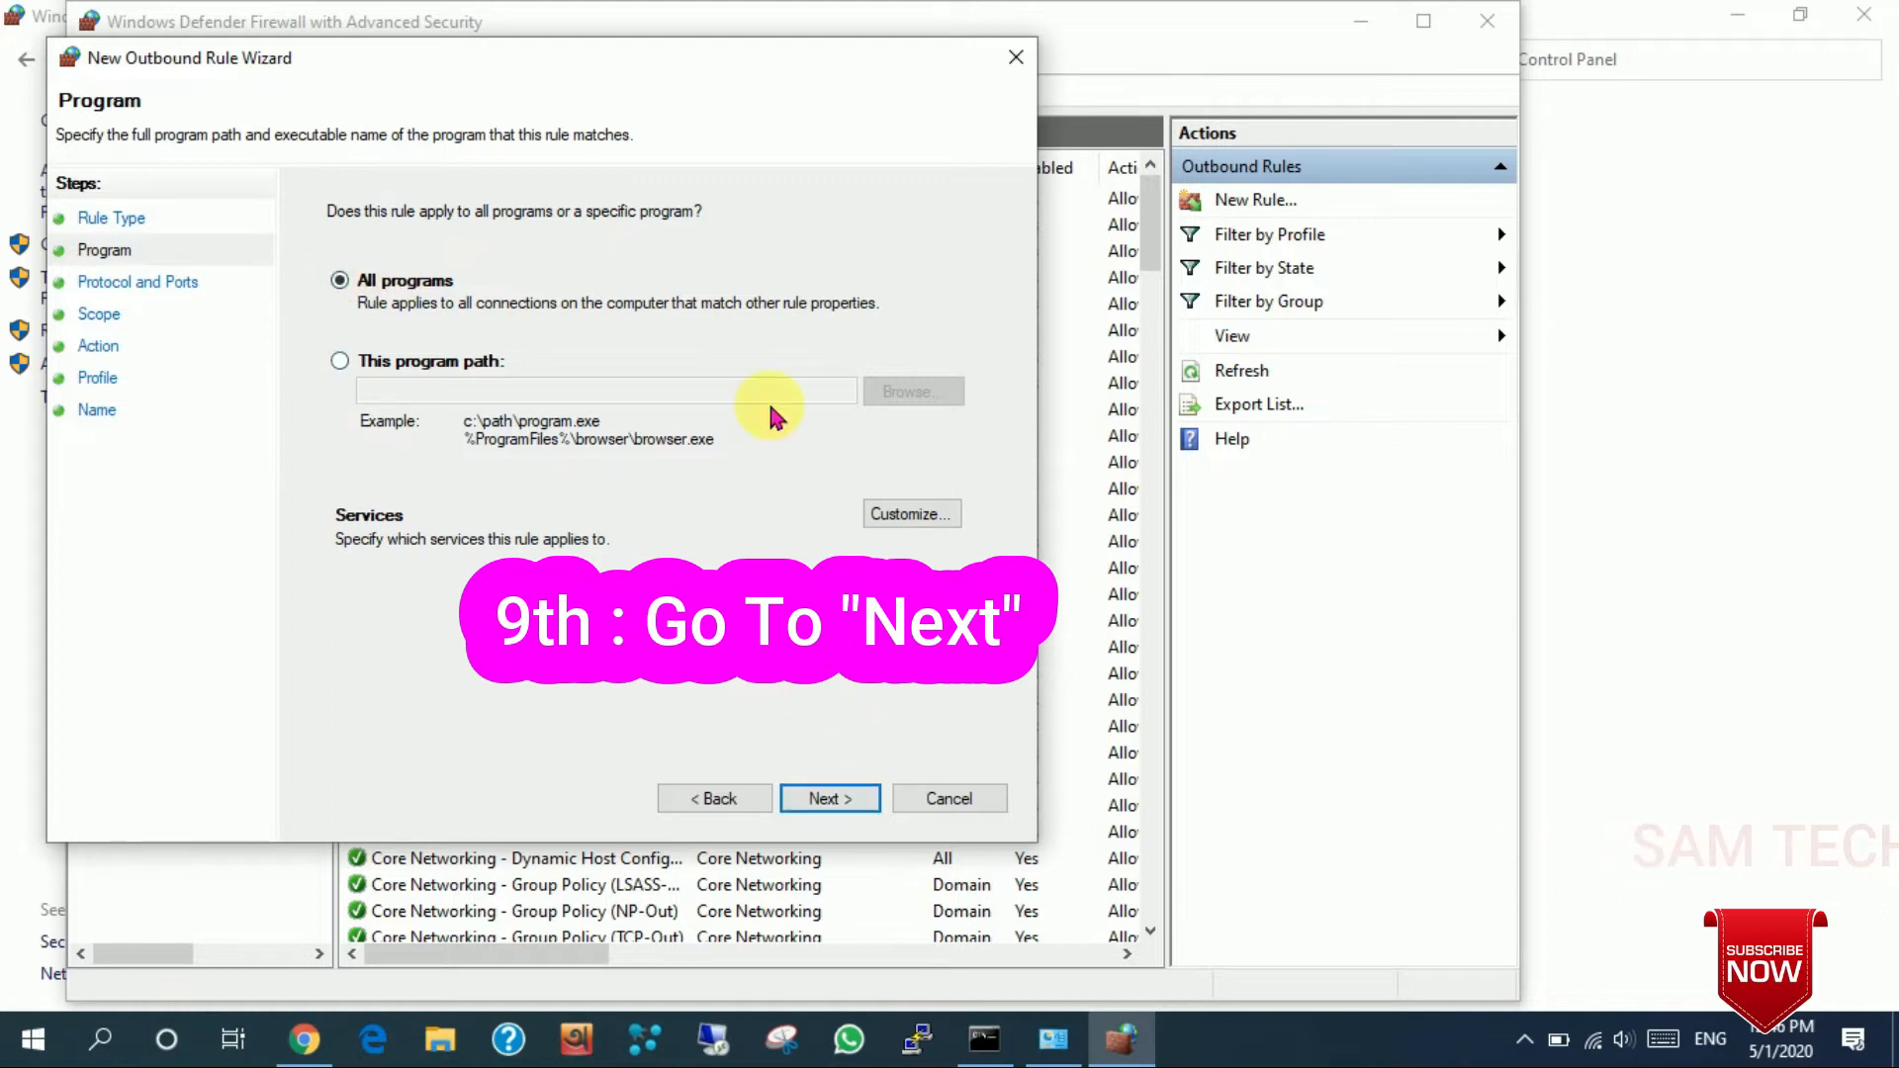
{"action": "left_click", "coordinate": [831, 801]}
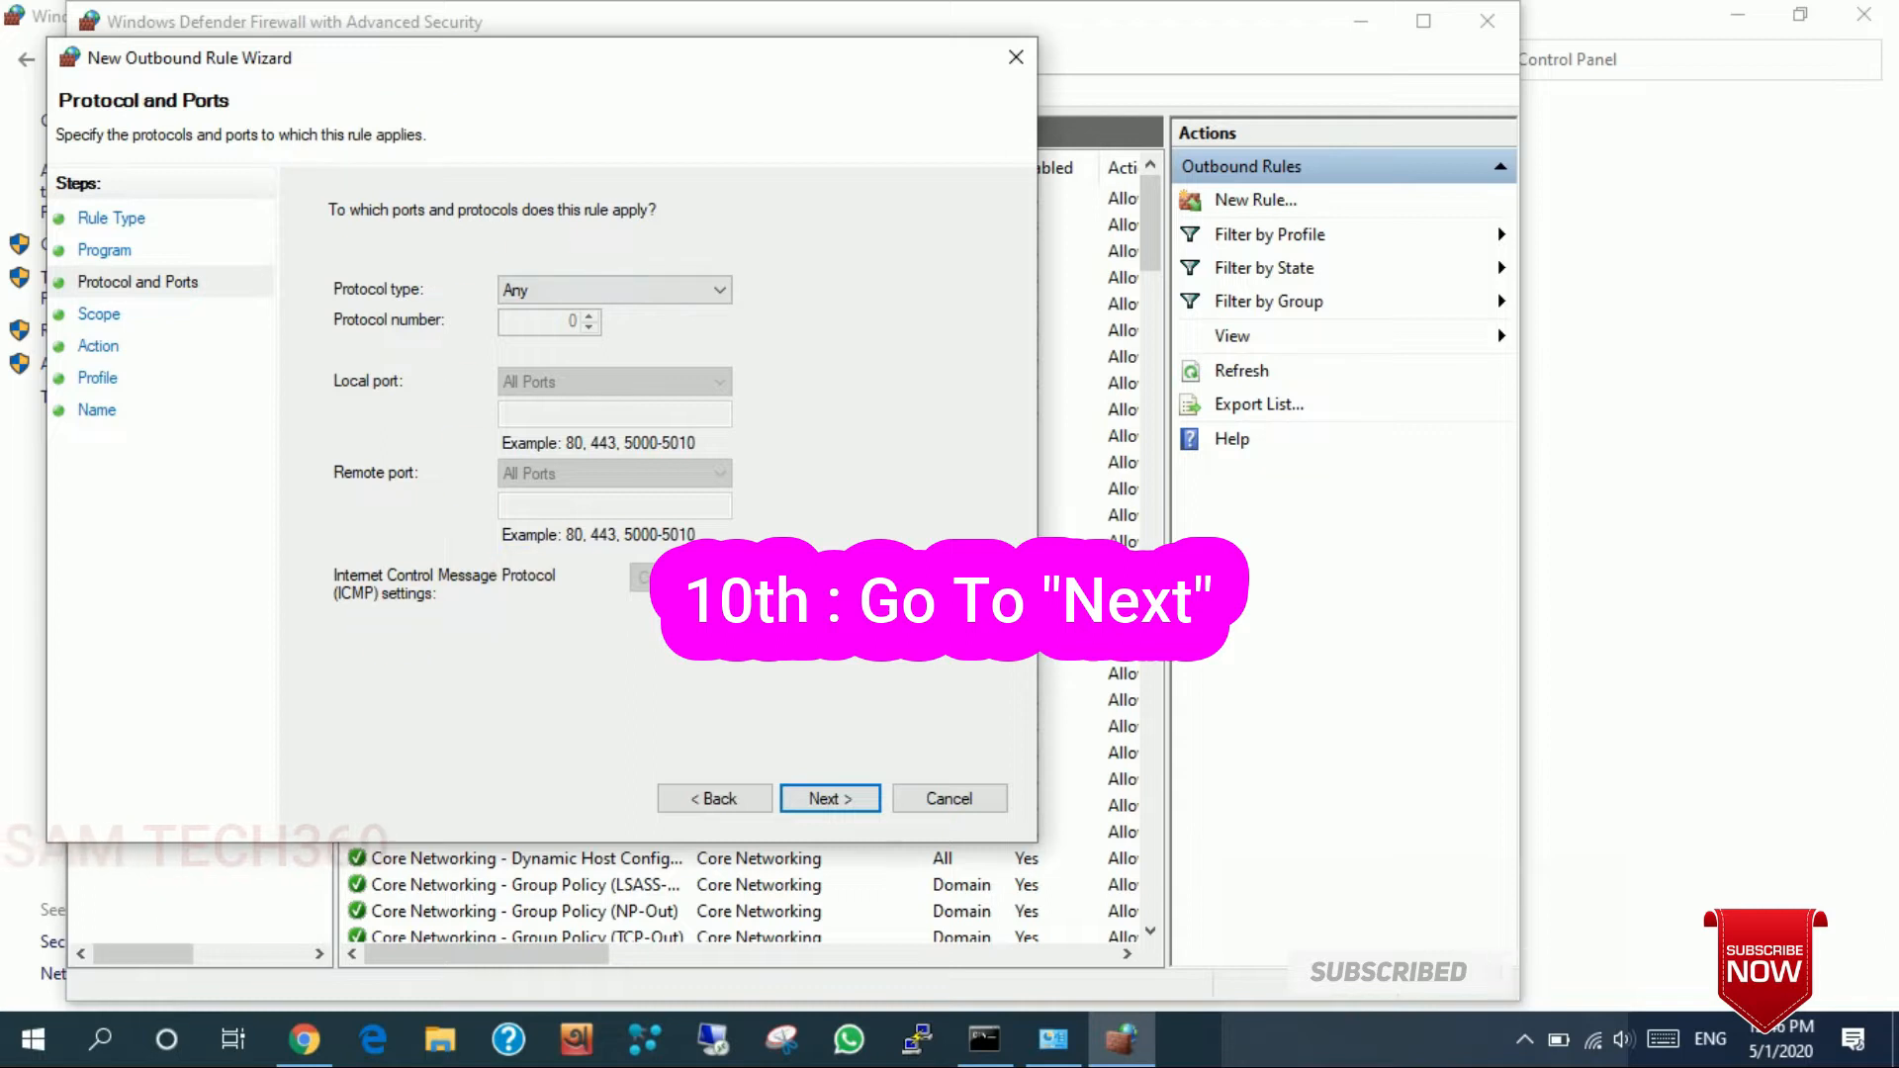
{"action": "left_click", "coordinate": [829, 801]}
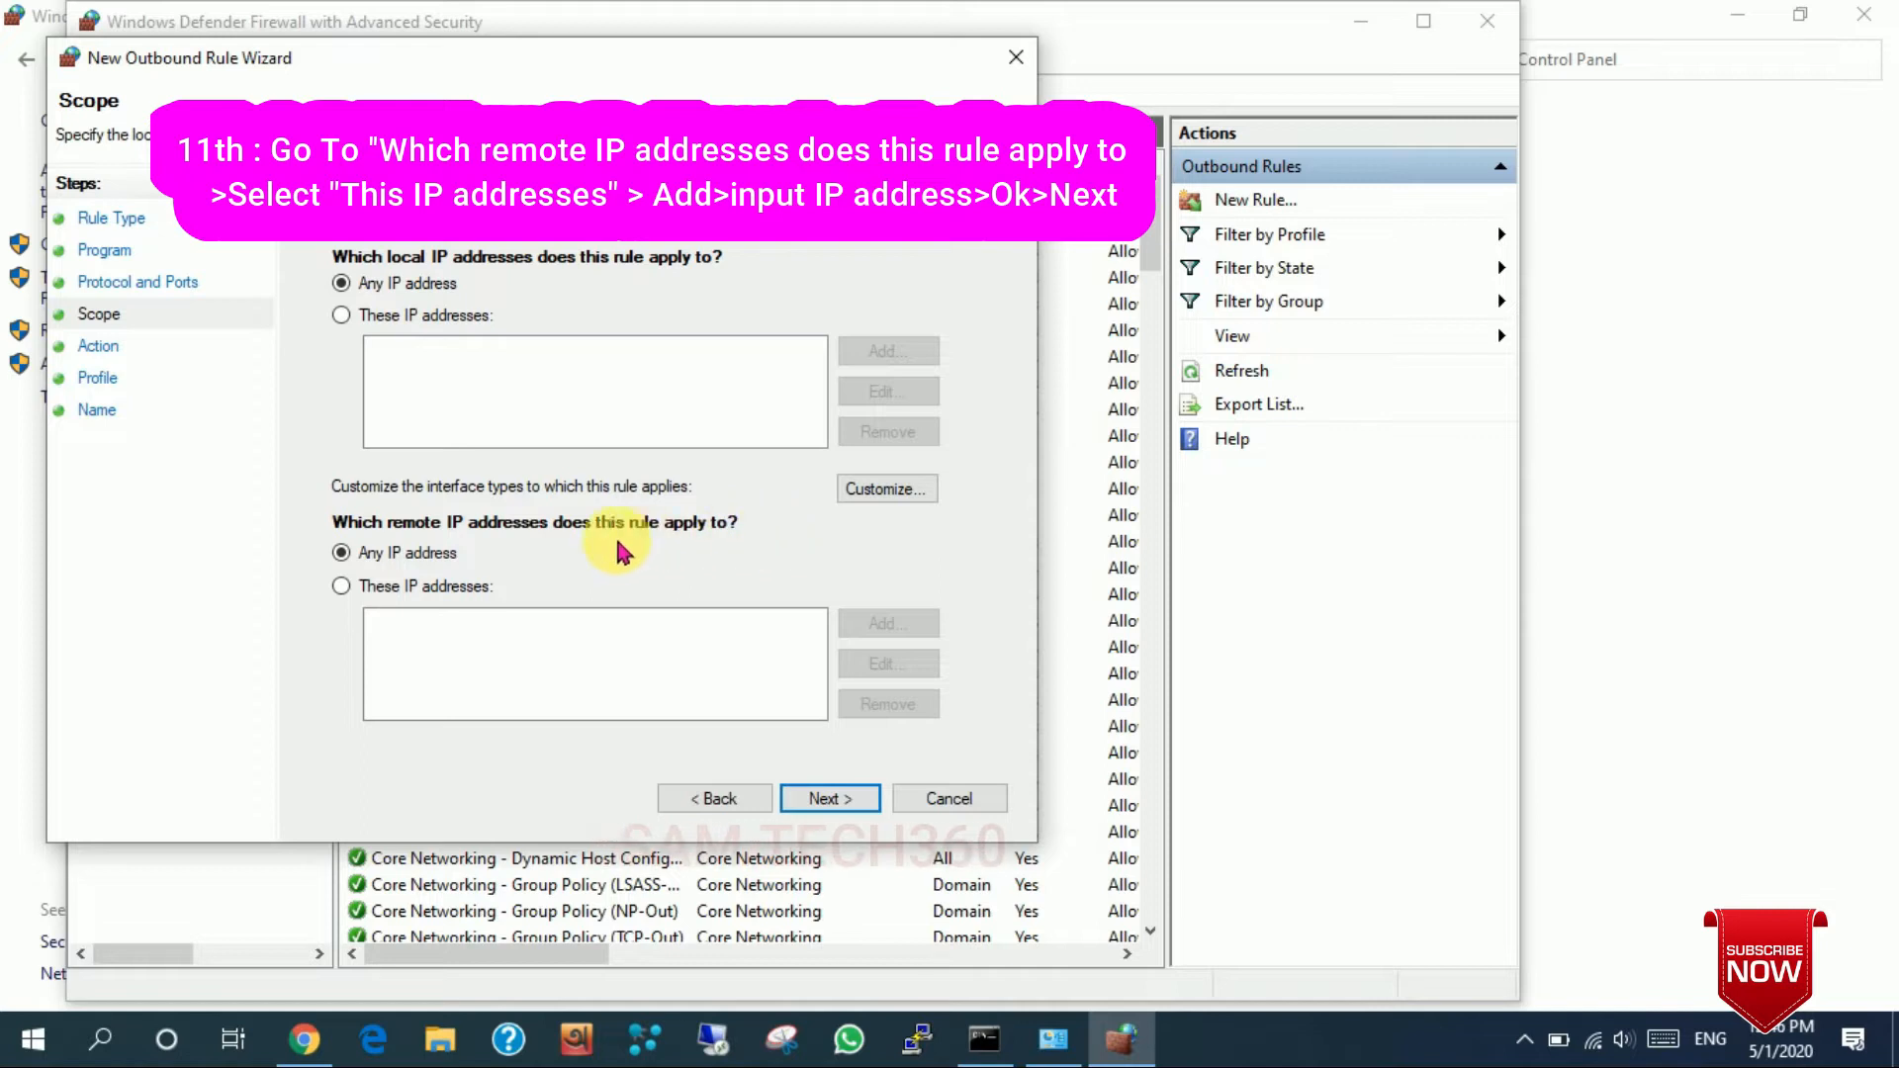
Restrict the rule's remote scope to the IP address 157.240.7.35 and proceed to the Action settings
{"action": "left_click", "coordinate": [341, 586]}
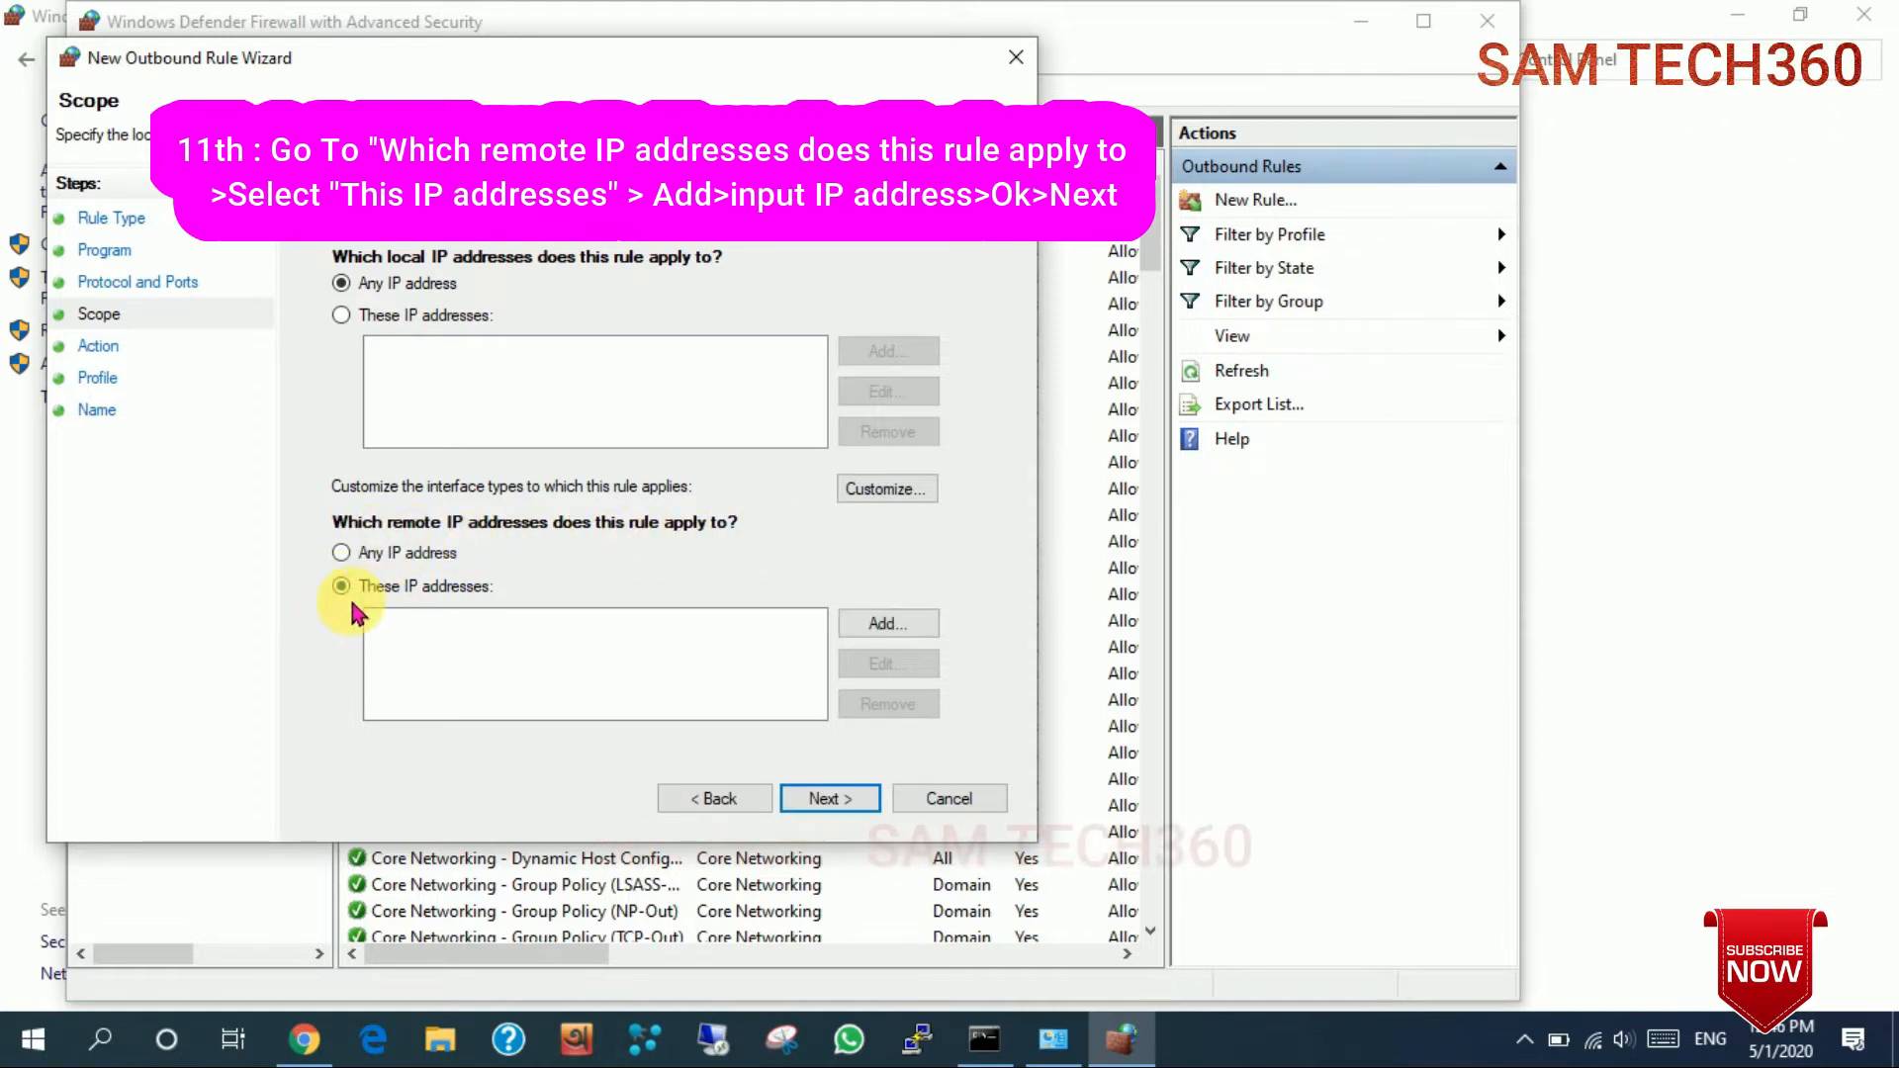
{"action": "left_click", "coordinate": [895, 633]}
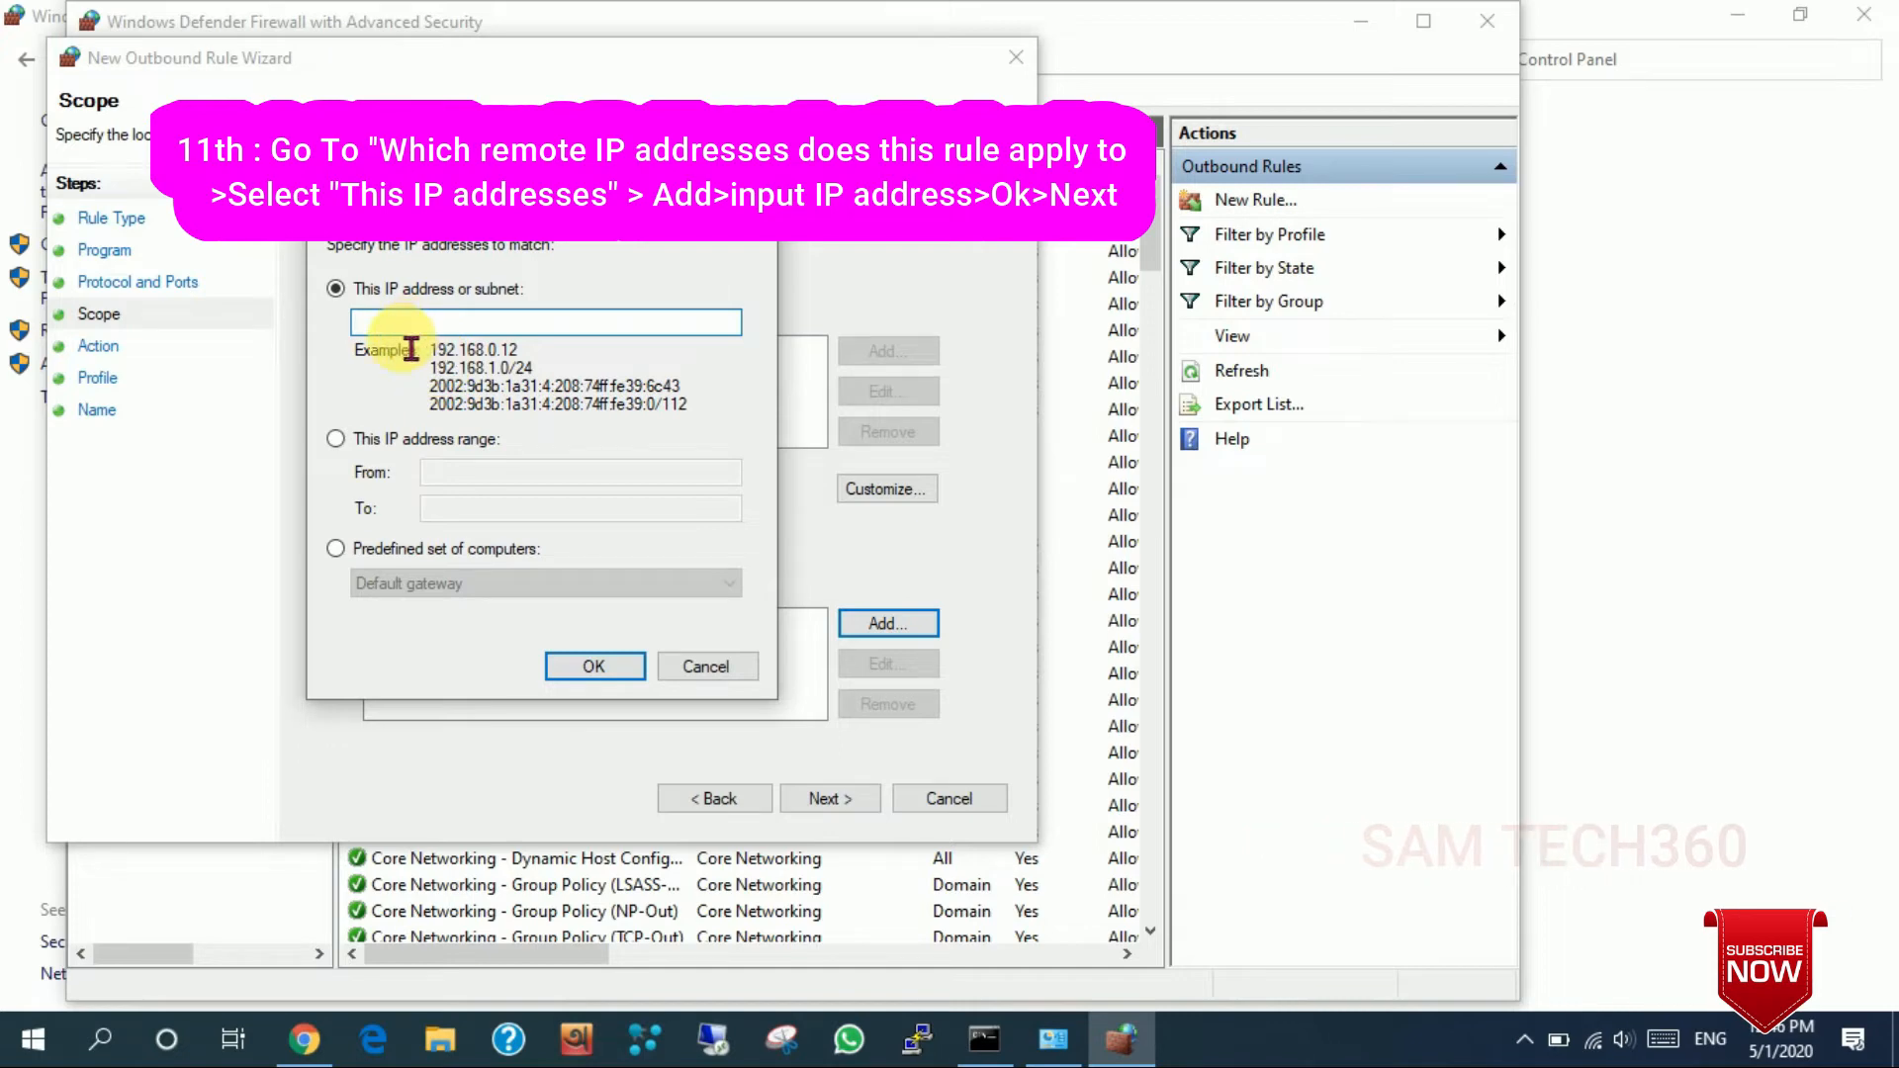
{"action": "right_click", "coordinate": [391, 327]}
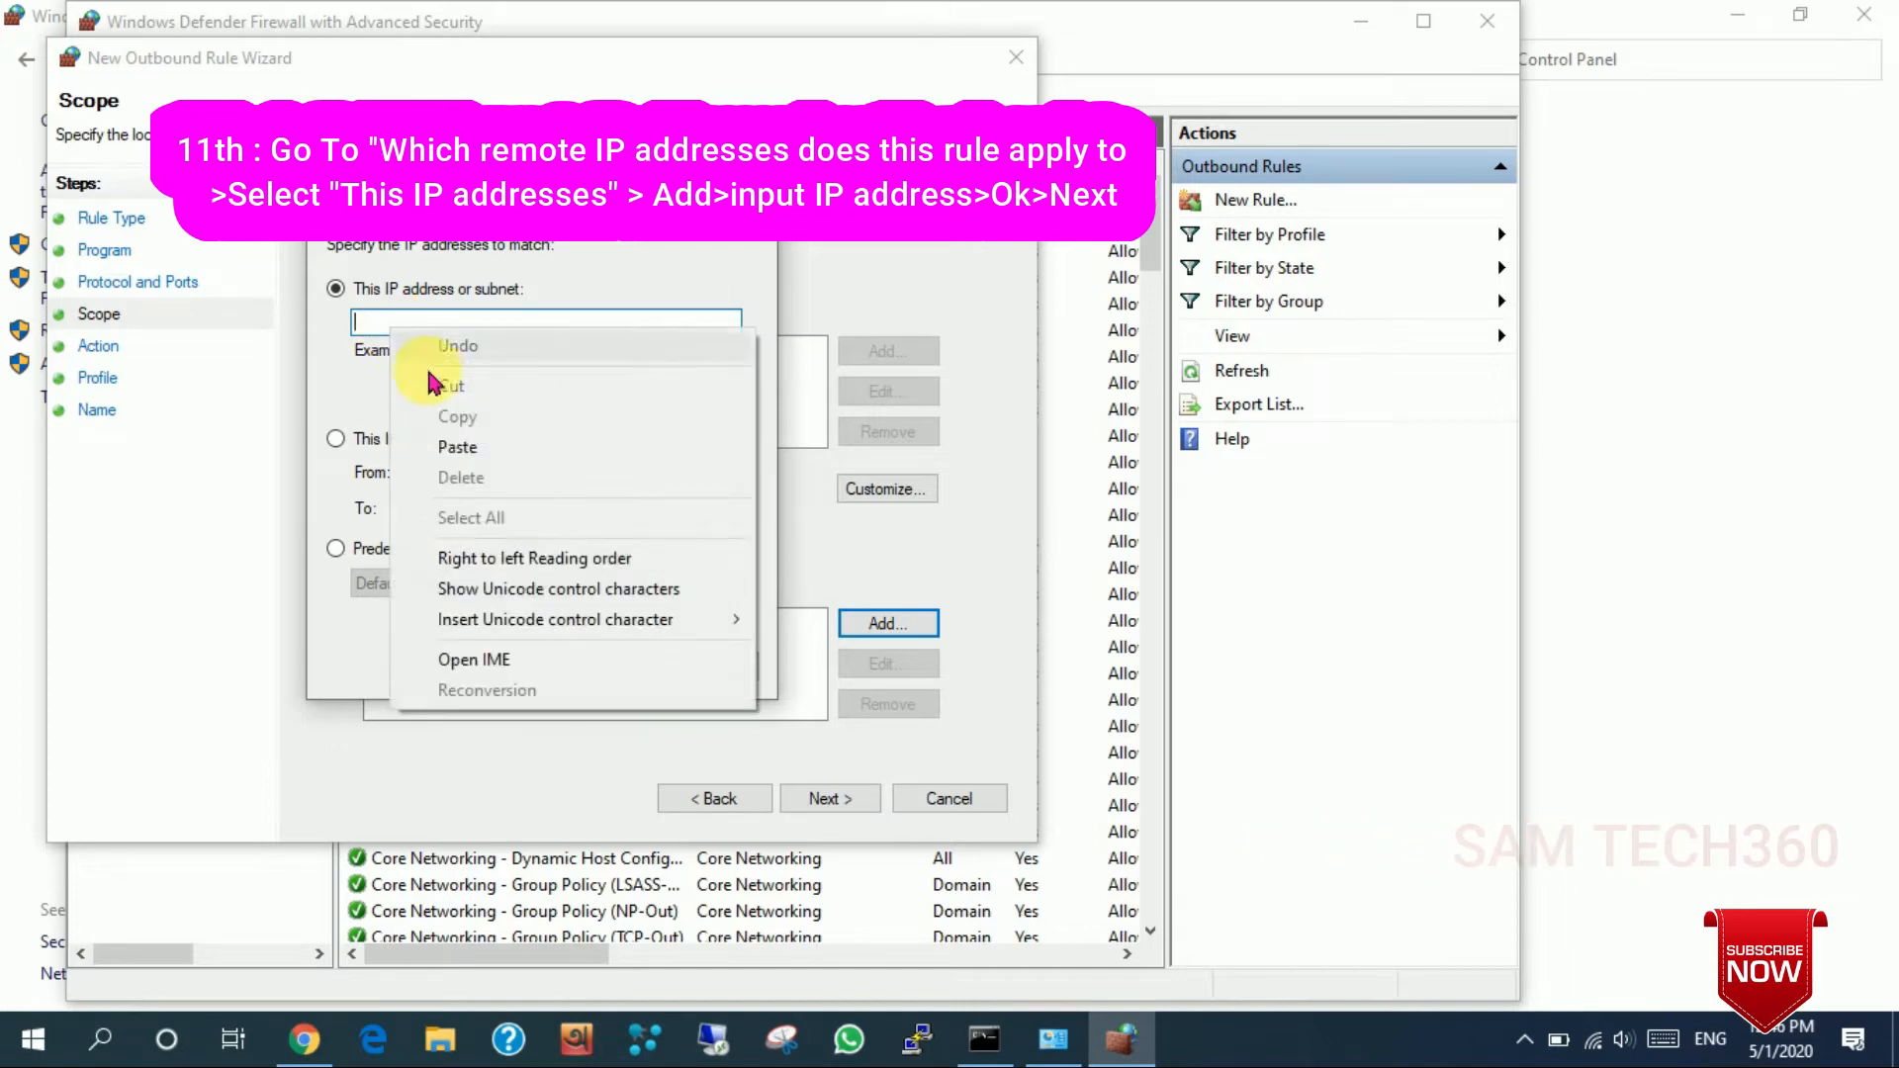
{"action": "left_click", "coordinate": [465, 450]}
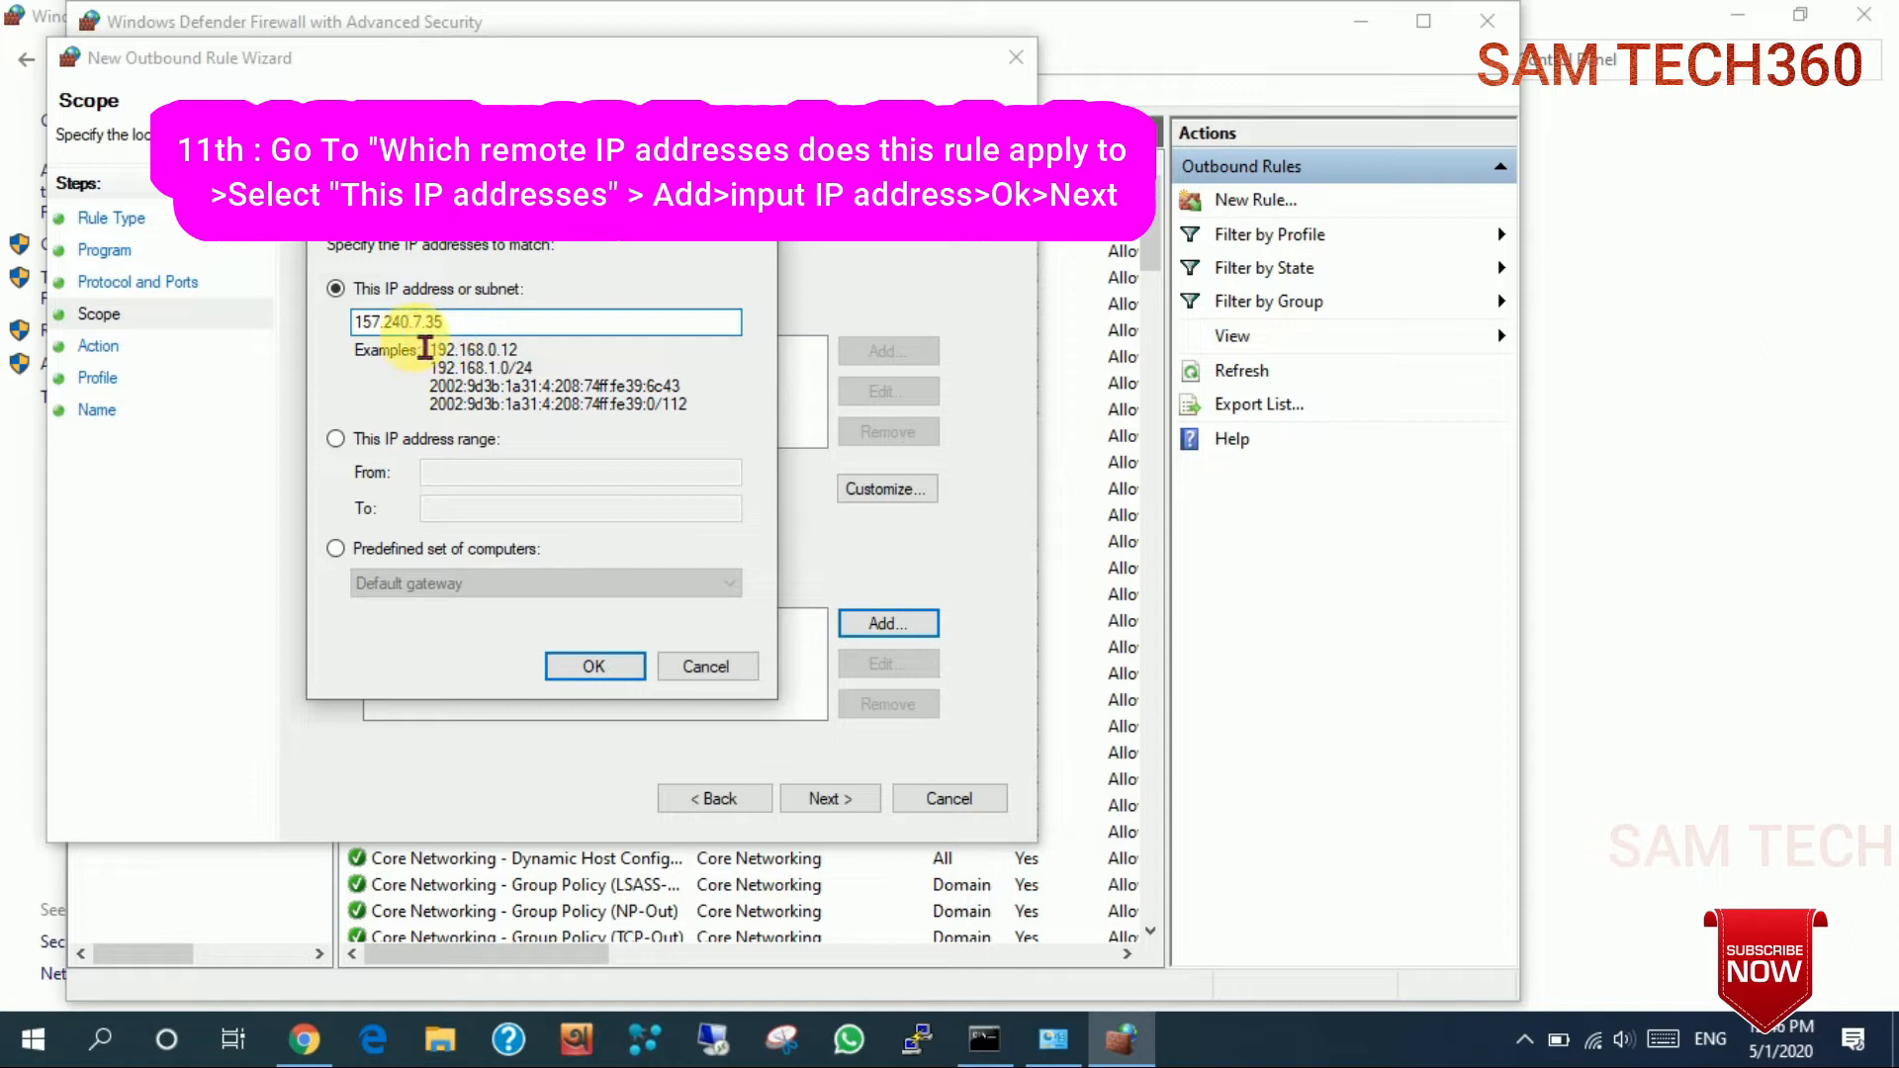
{"action": "left_click", "coordinate": [605, 667]}
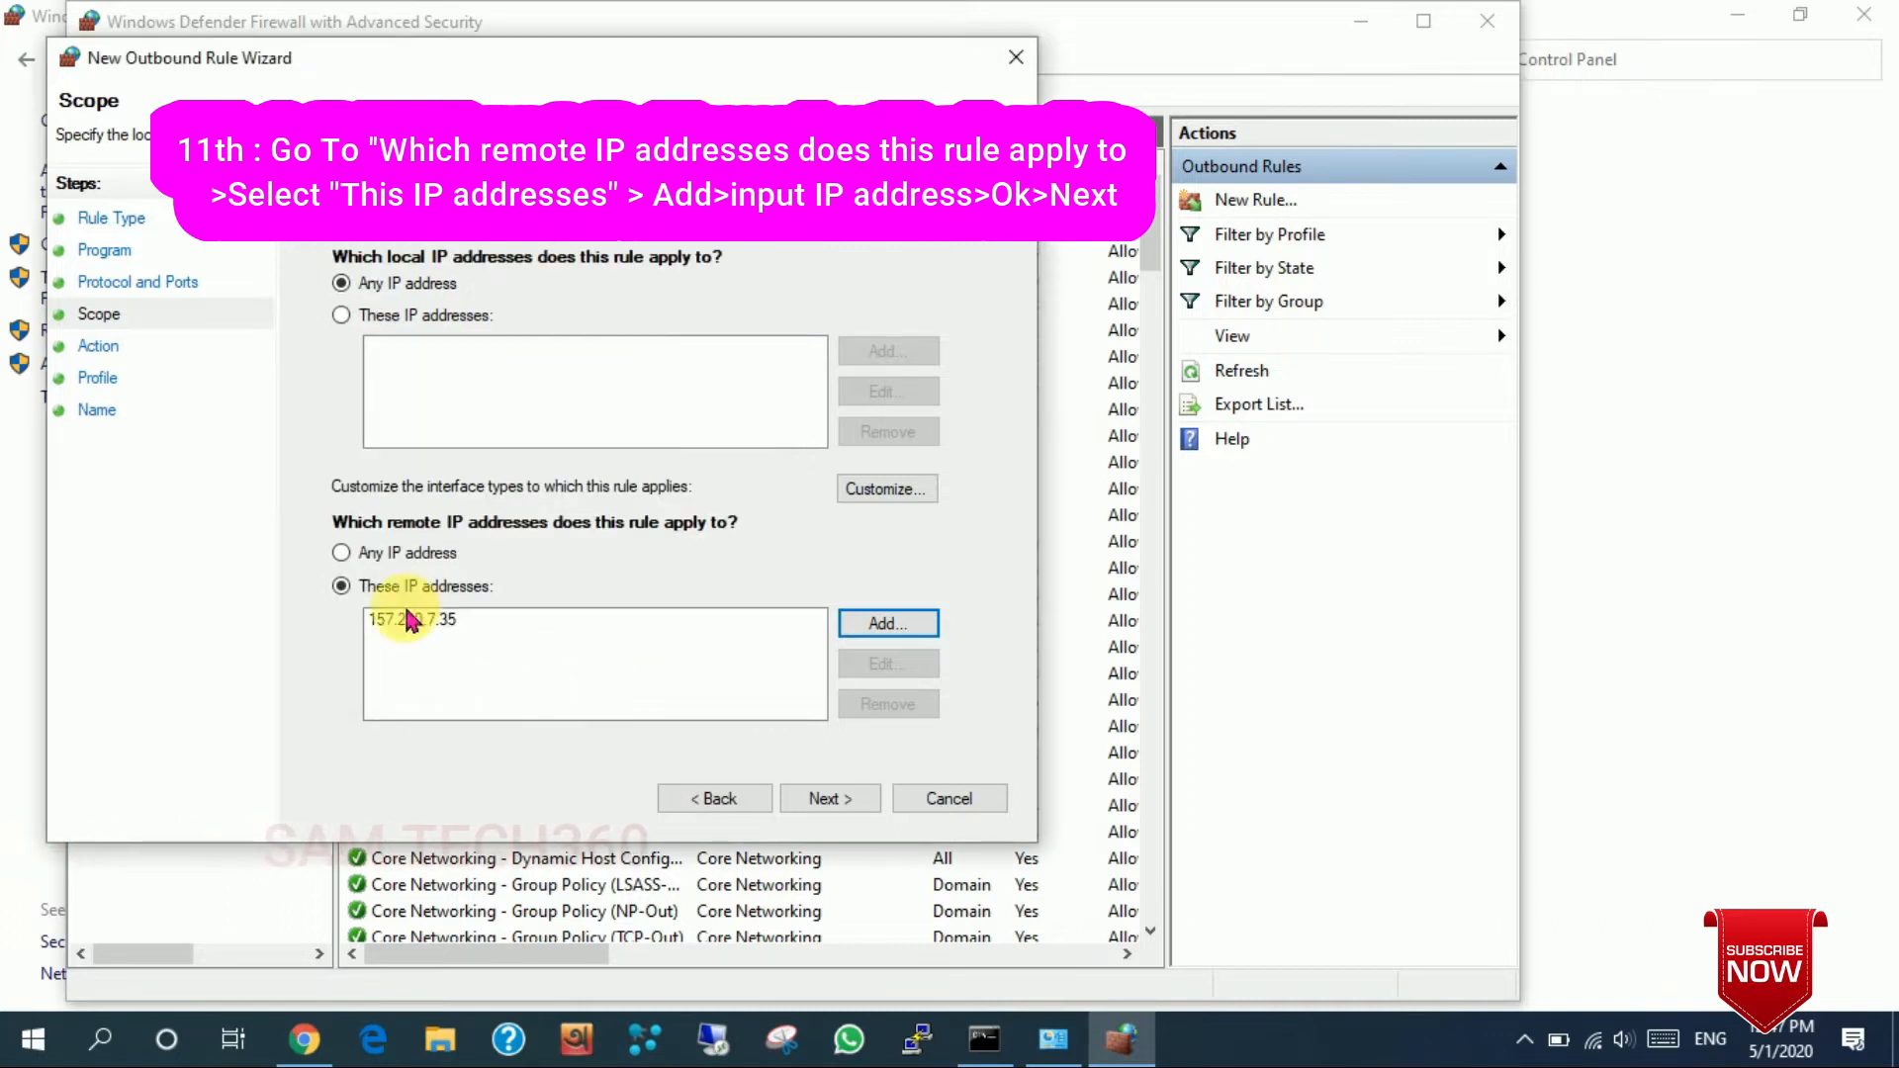
{"action": "left_click", "coordinate": [829, 799]}
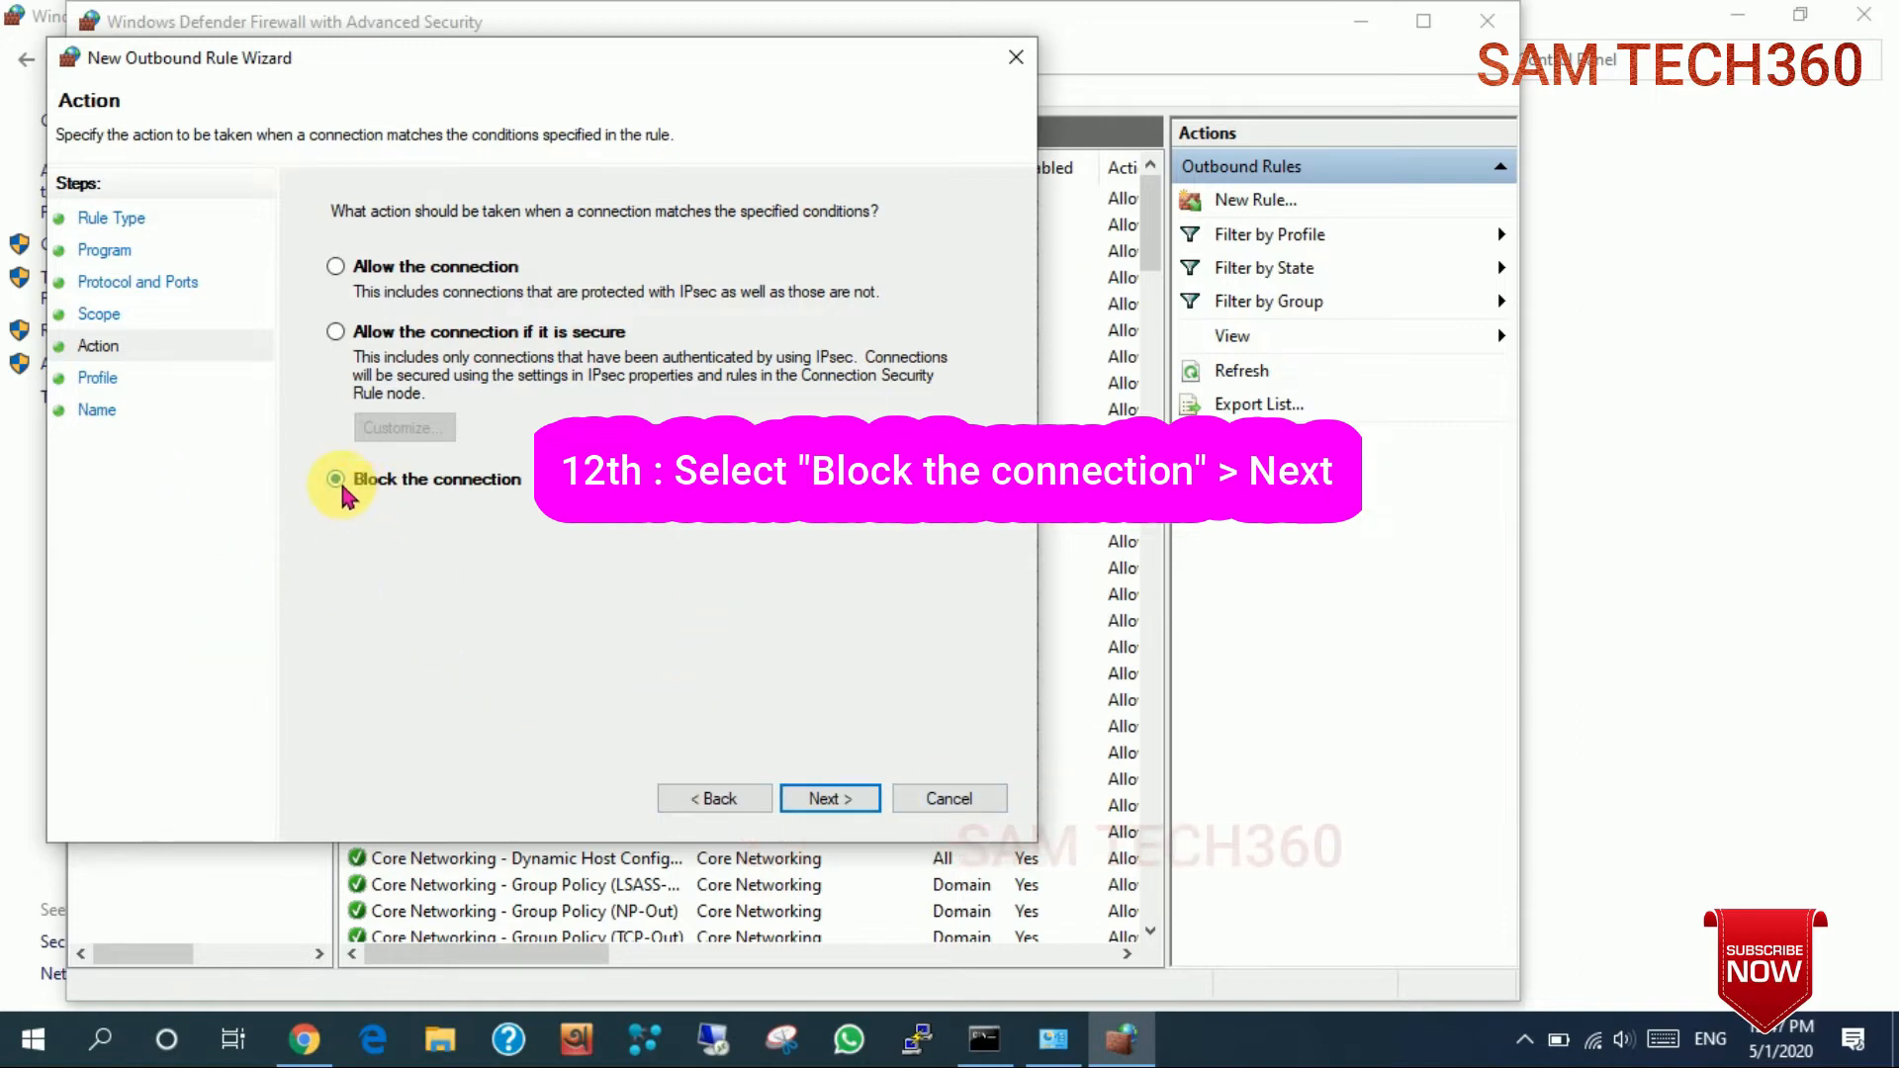
Set the rule's action to Block the connection and keep the Domain, Private and Public profiles, proceeding to the Name settings
{"action": "left_click", "coordinate": [342, 273]}
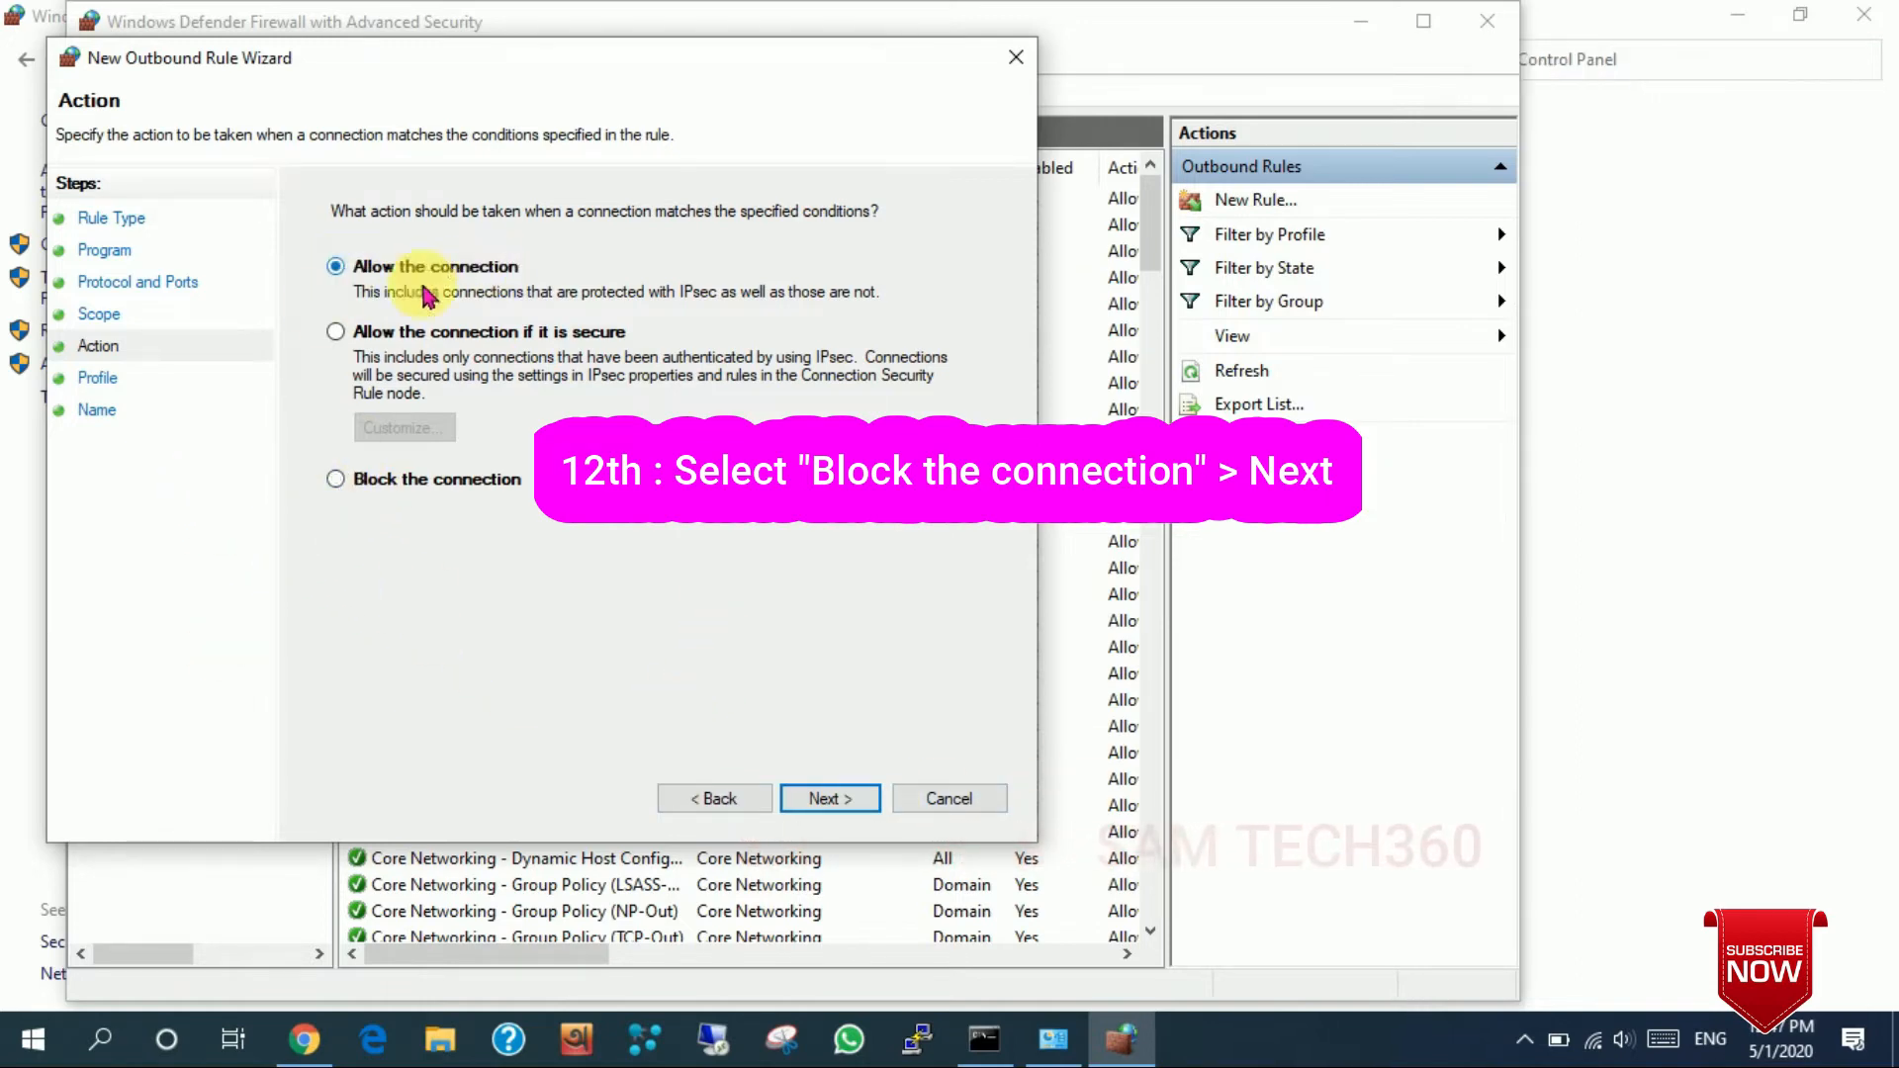
{"action": "left_click", "coordinate": [341, 334]}
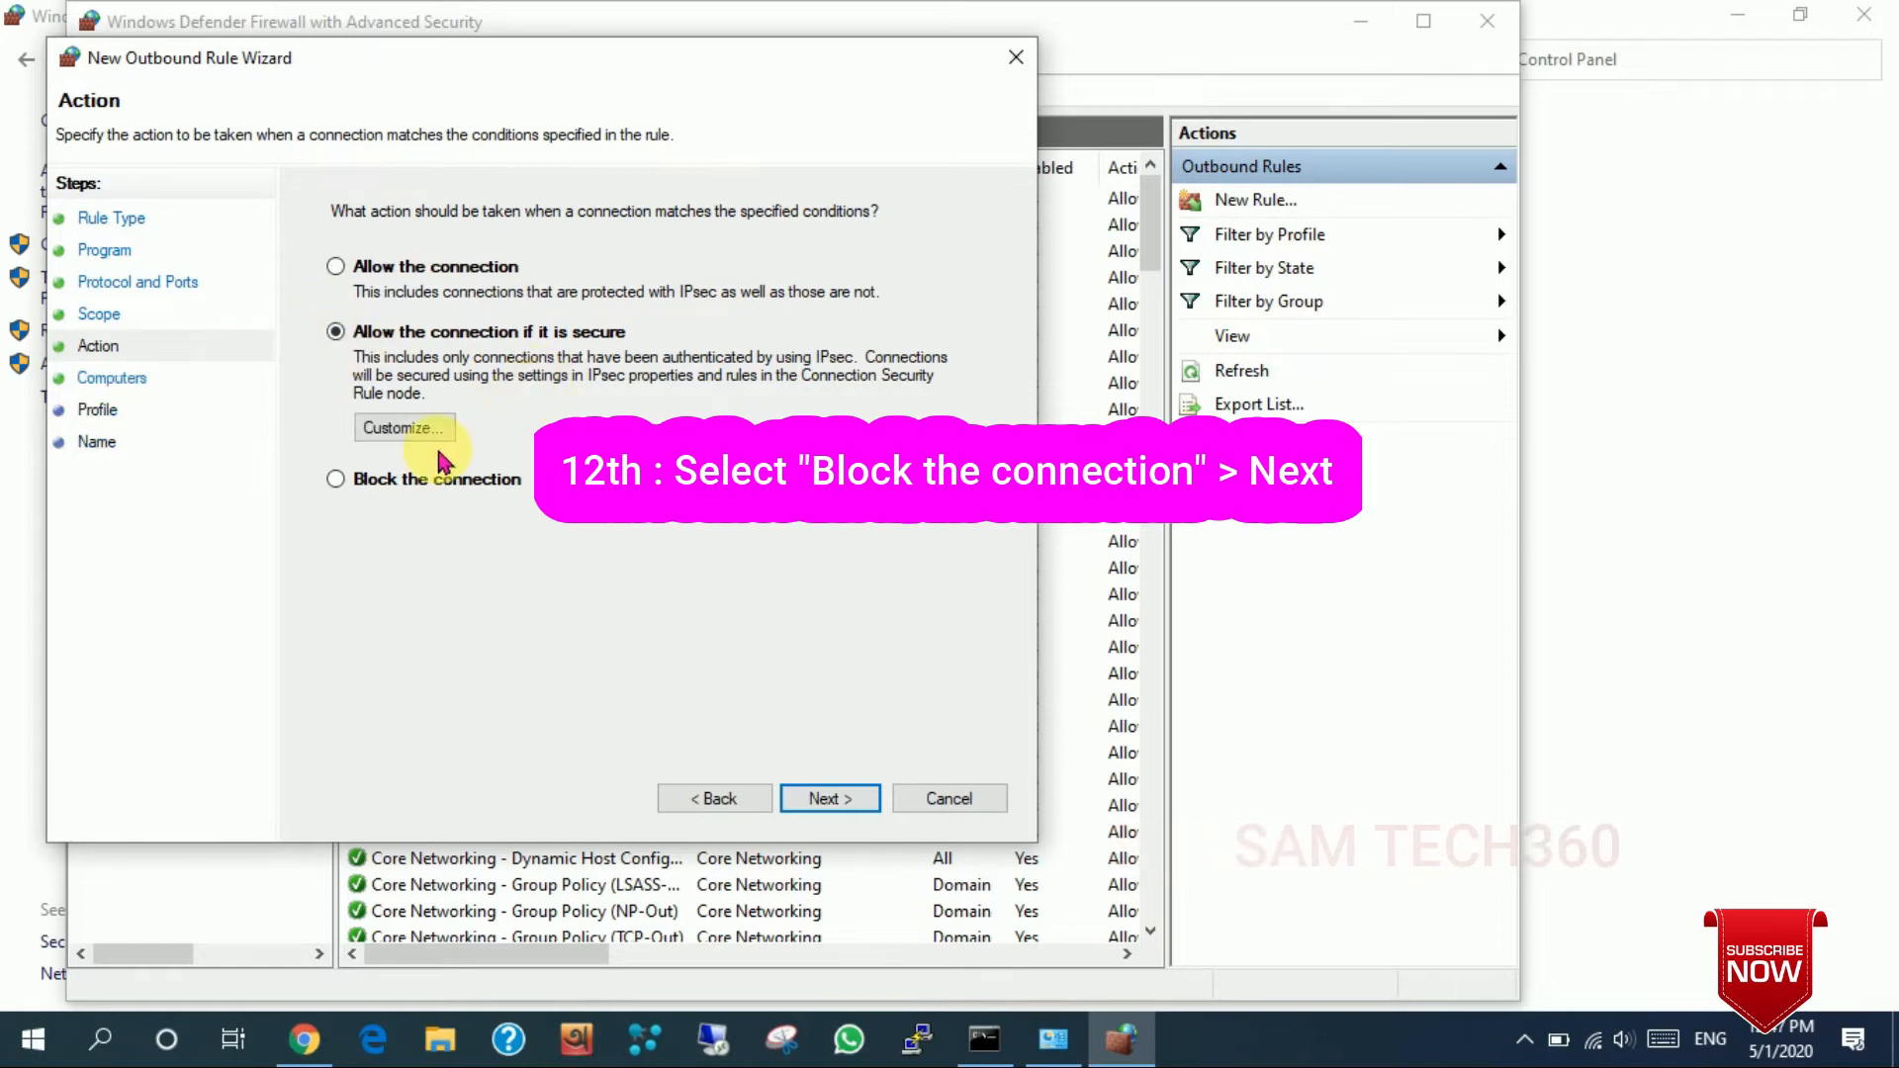
{"action": "left_click", "coordinate": [341, 483]}
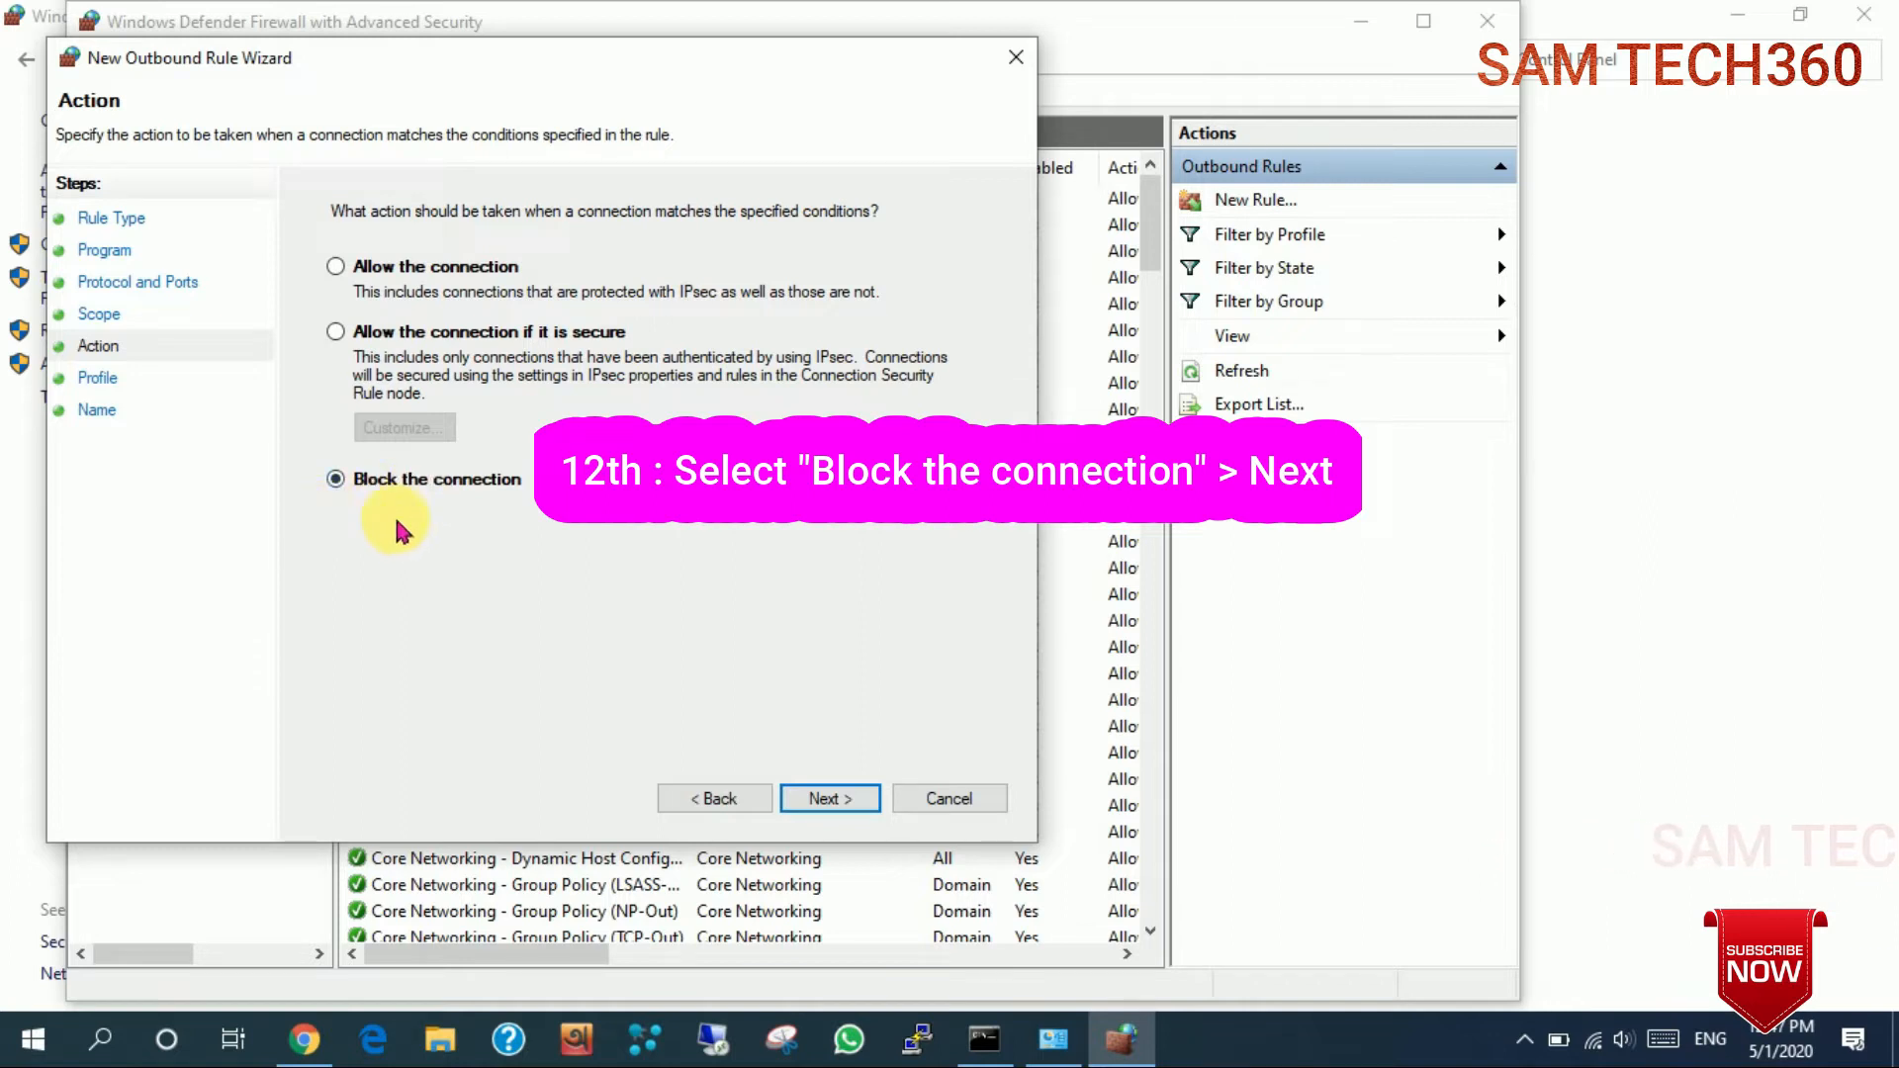
{"action": "left_click", "coordinate": [829, 799]}
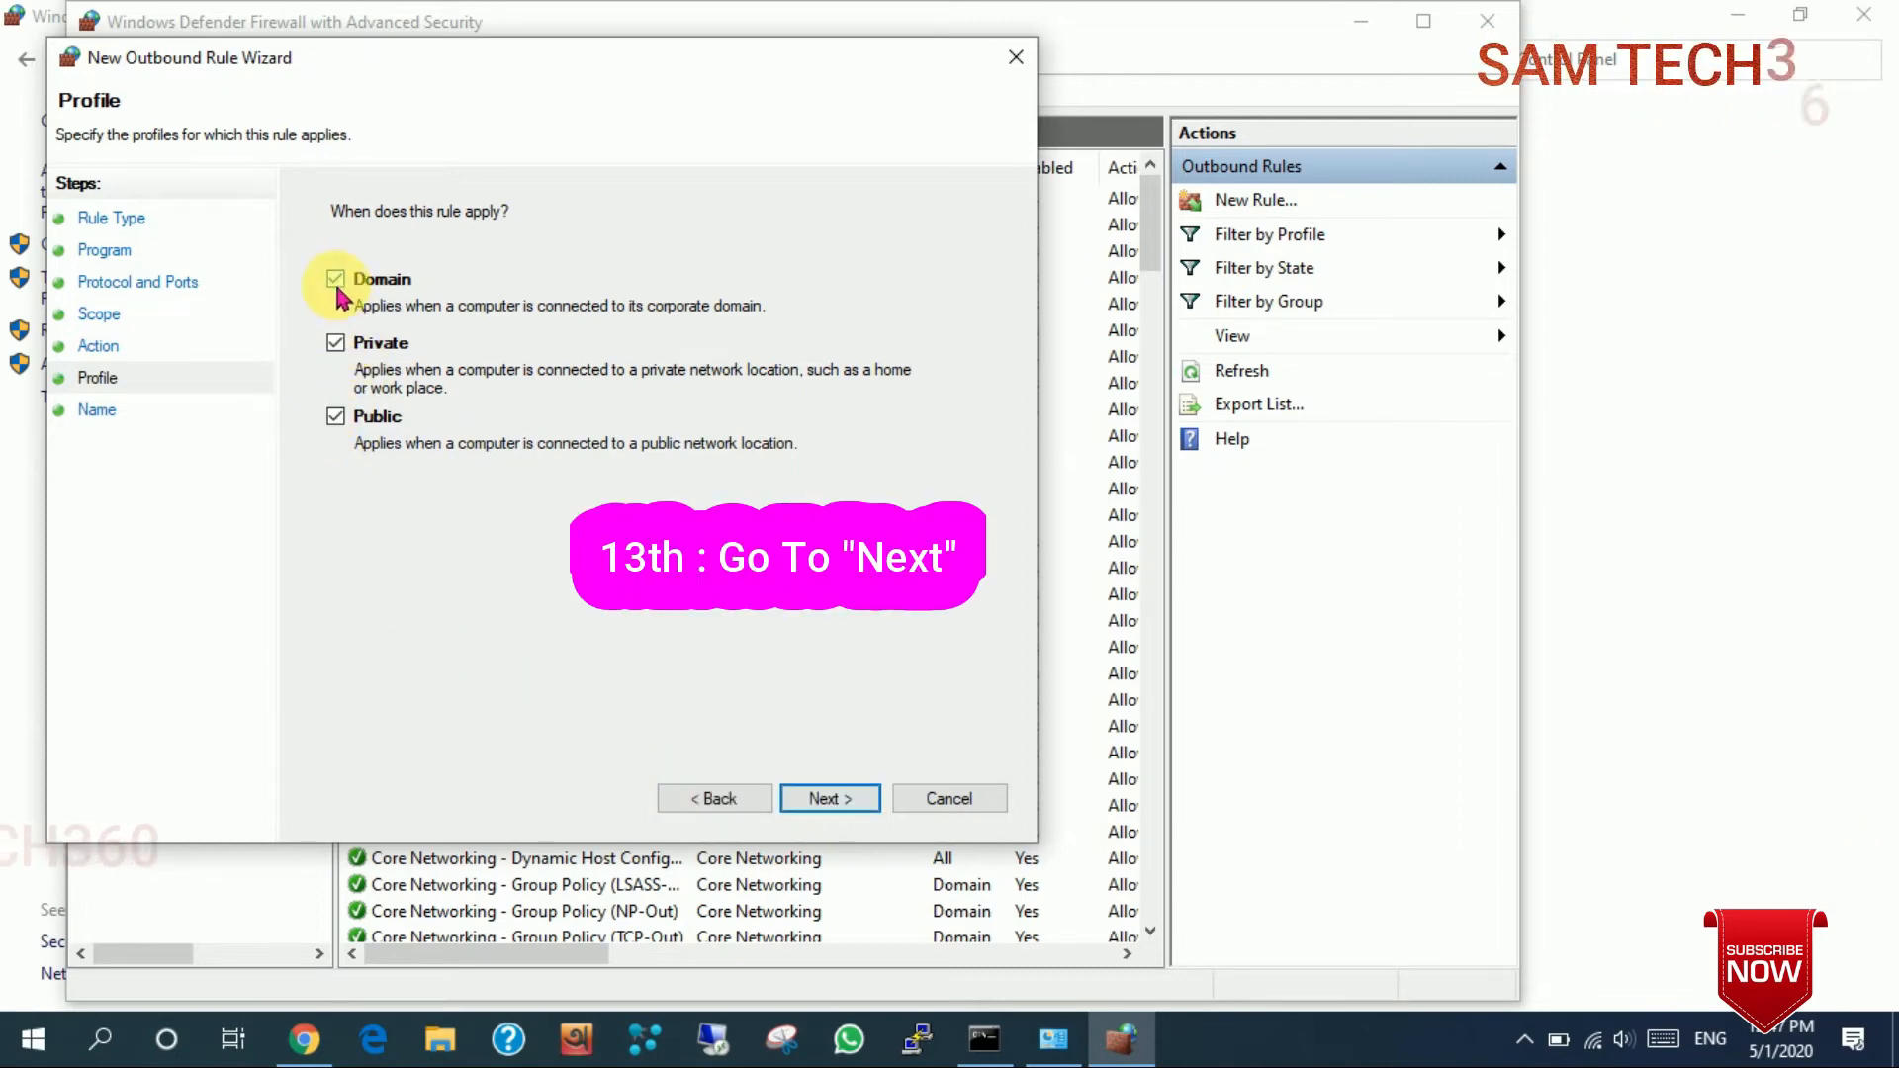
{"action": "left_click", "coordinate": [823, 803]}
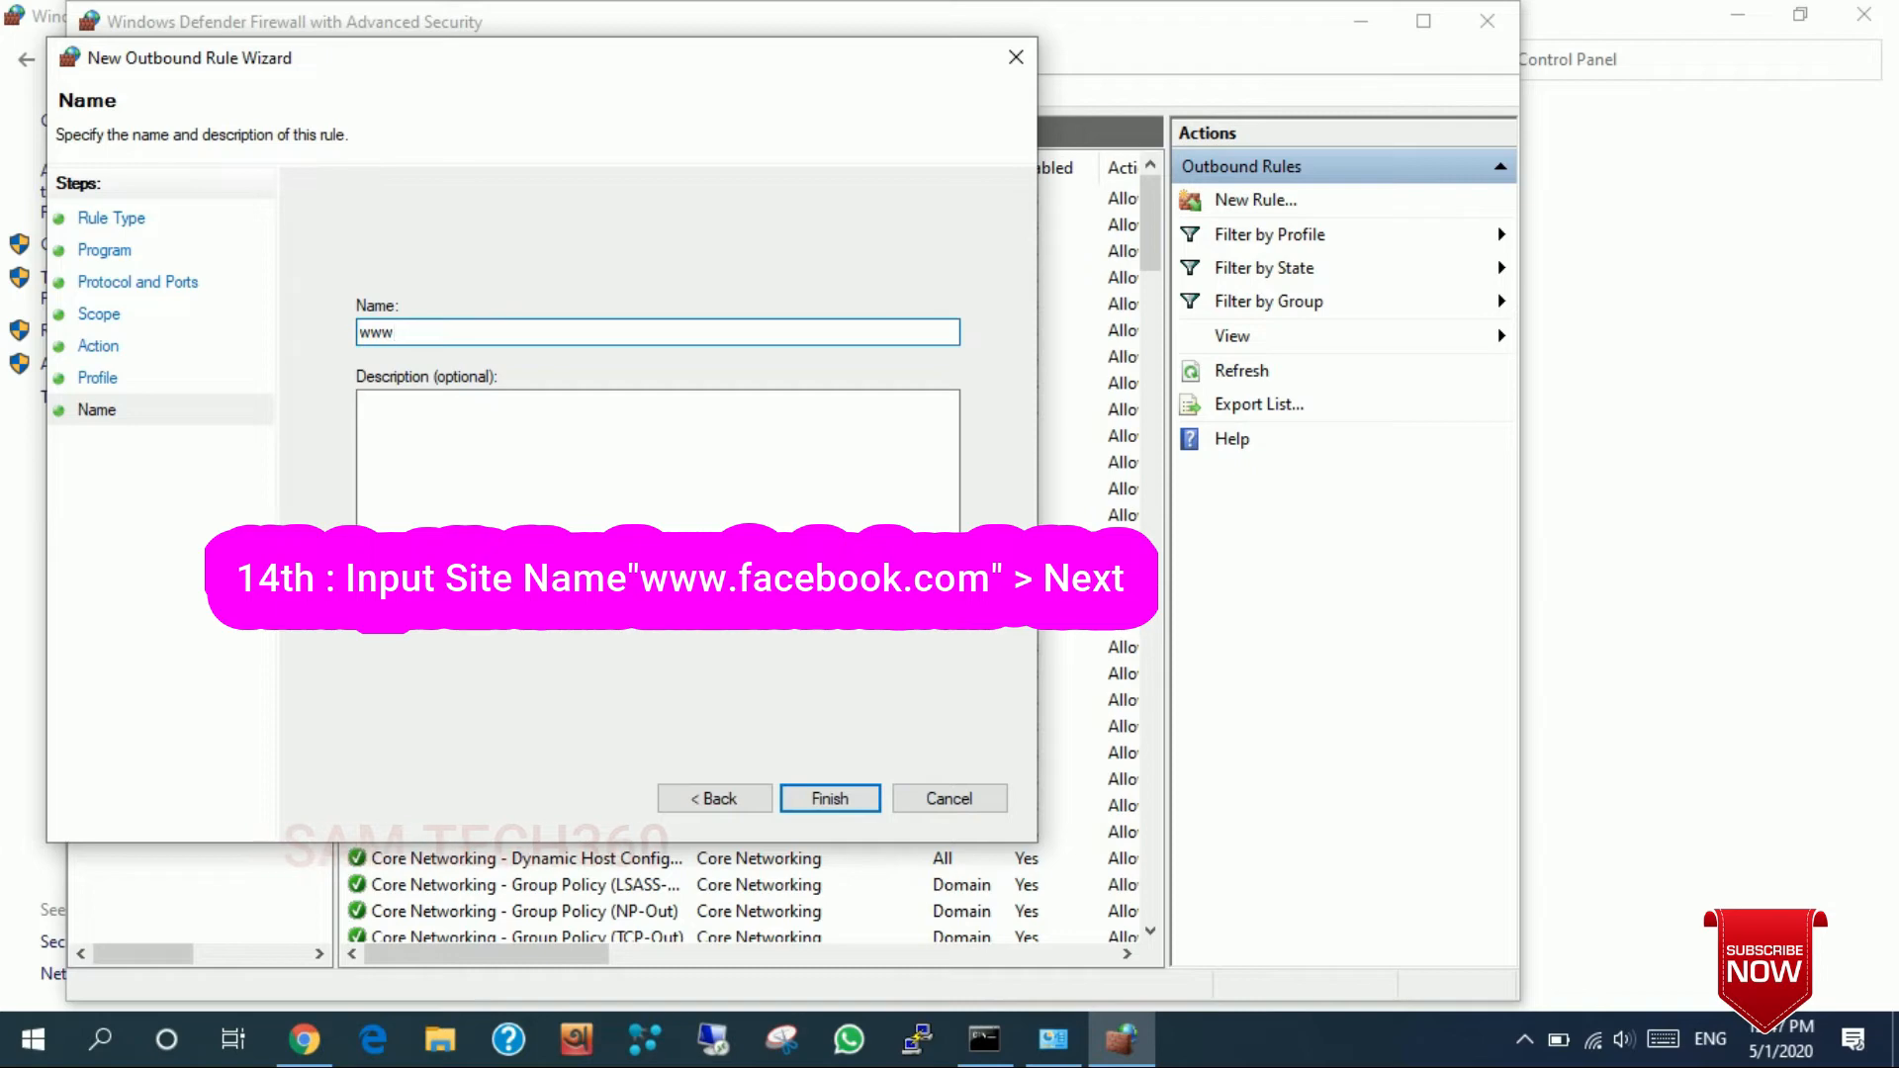
{"action": "type", "text": "www.fa"}
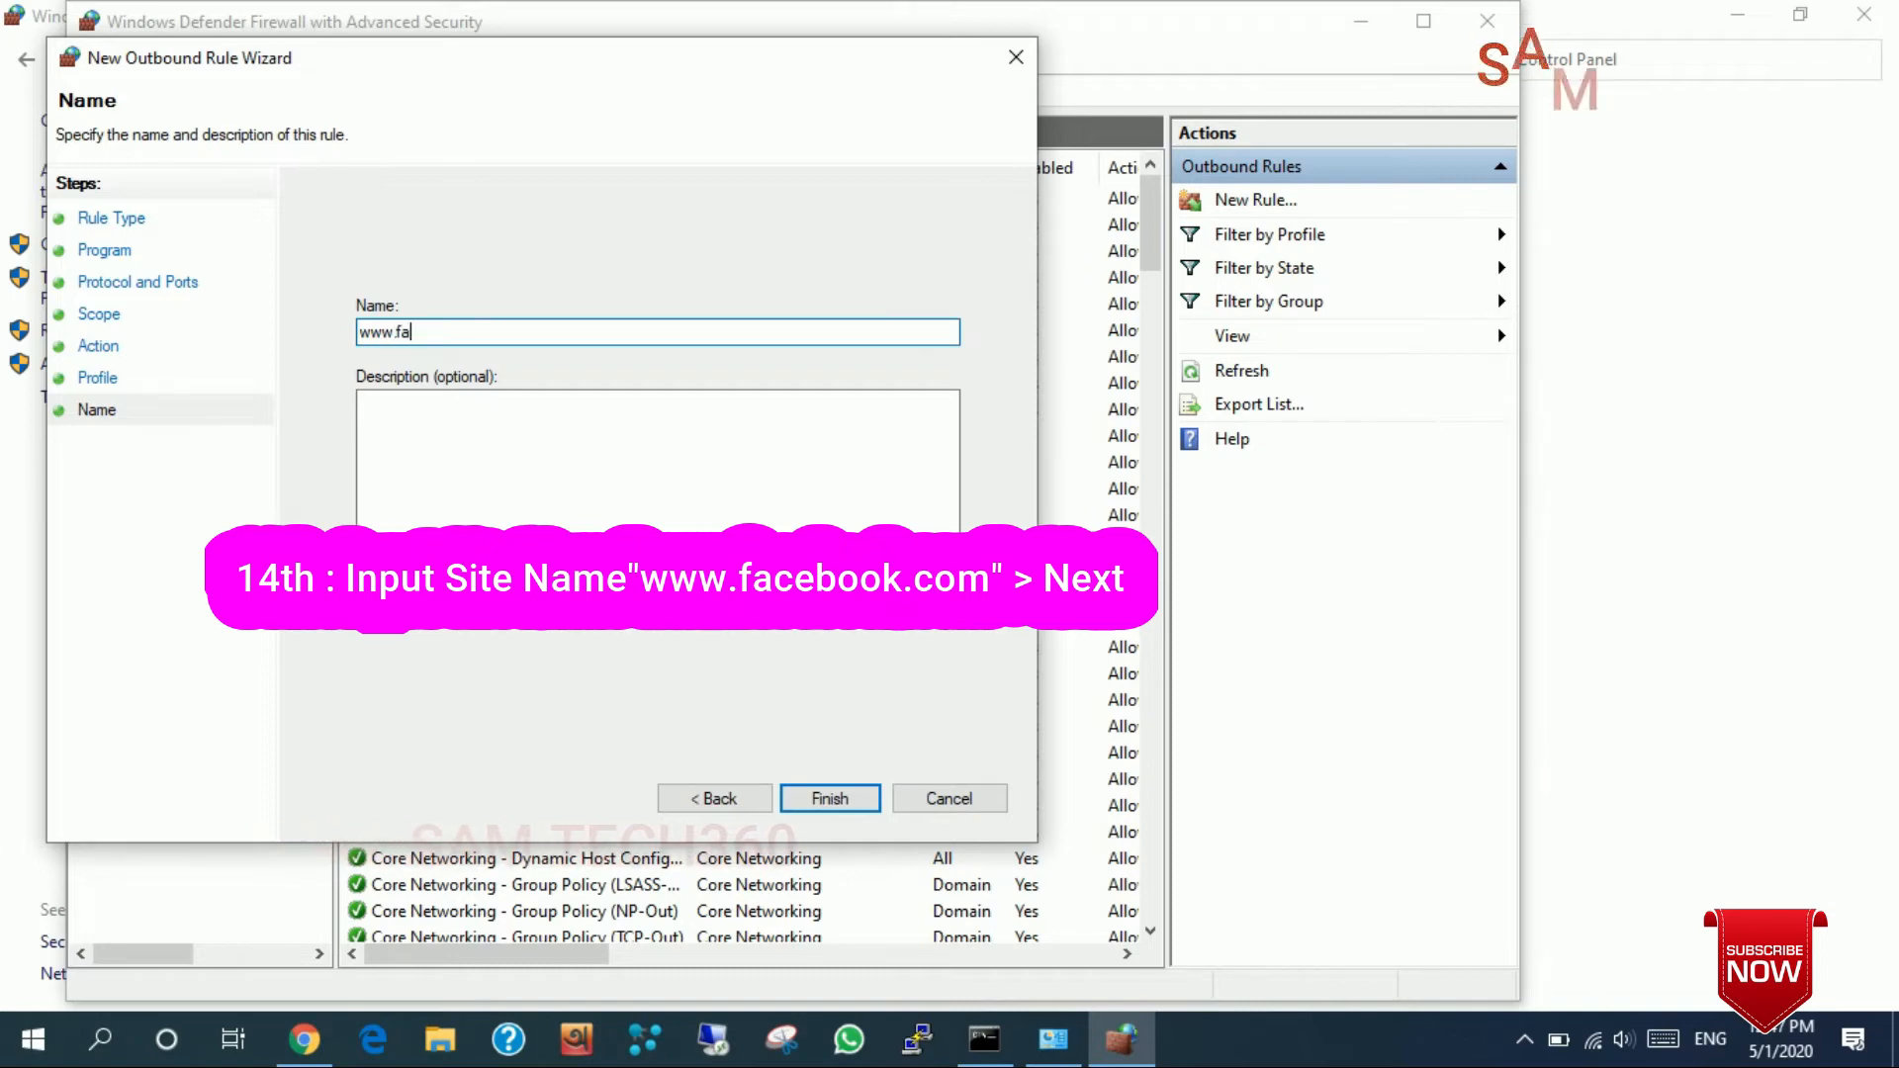
{"action": "type", "text": "c"}
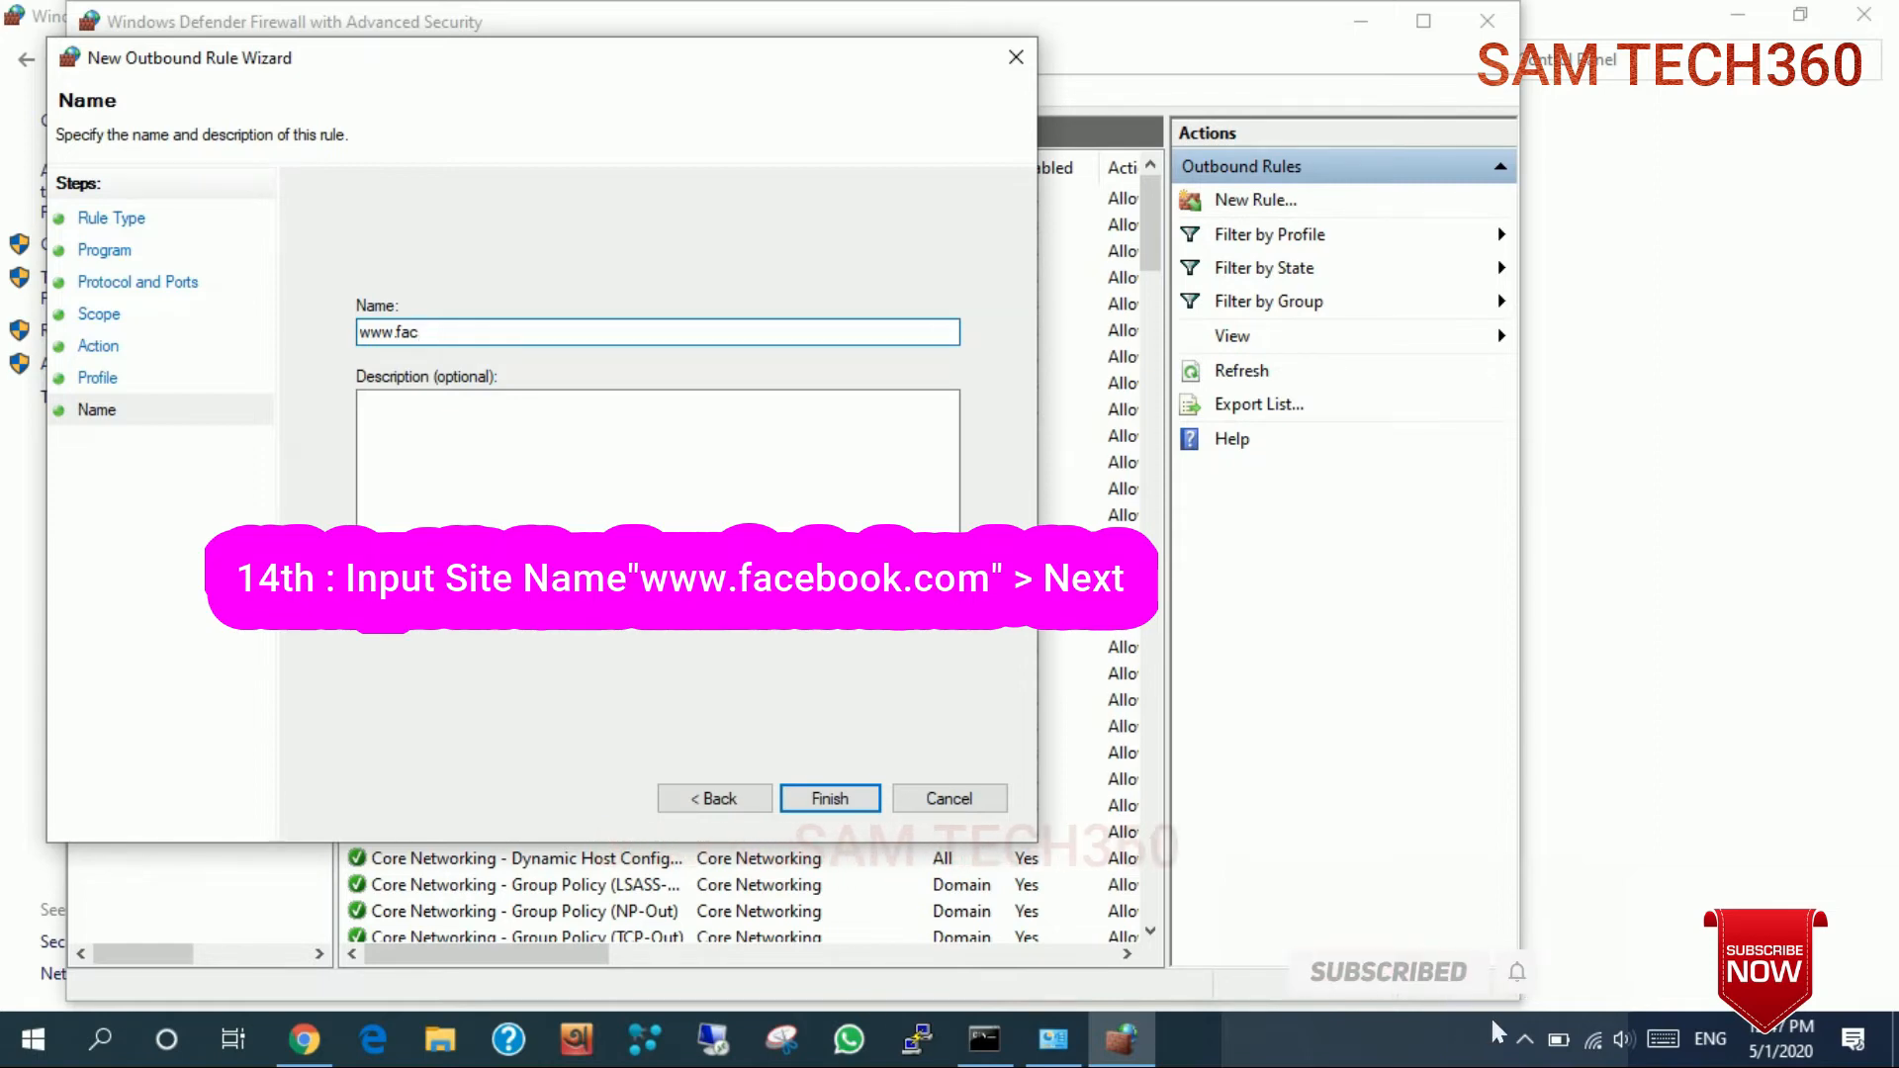
{"action": "type", "text": "eboo"}
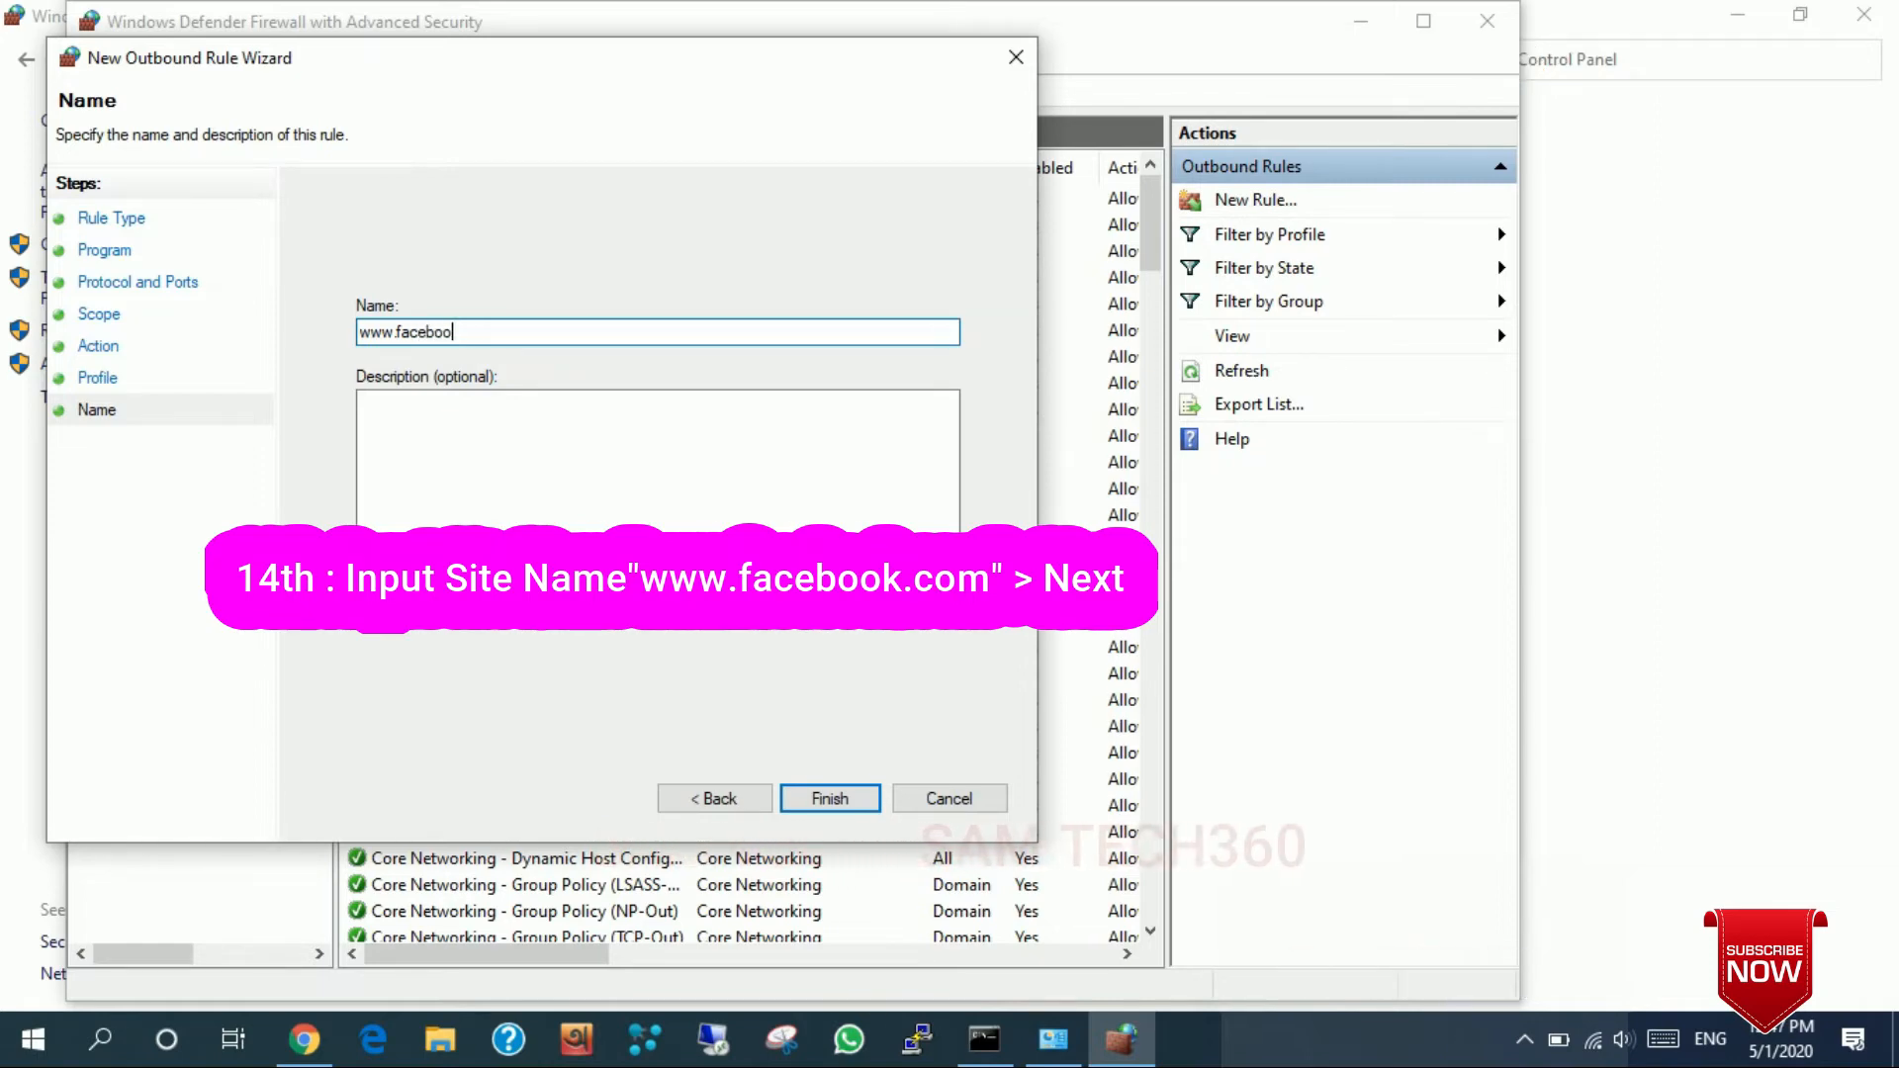
{"action": "type", "text": "ebook.c"}
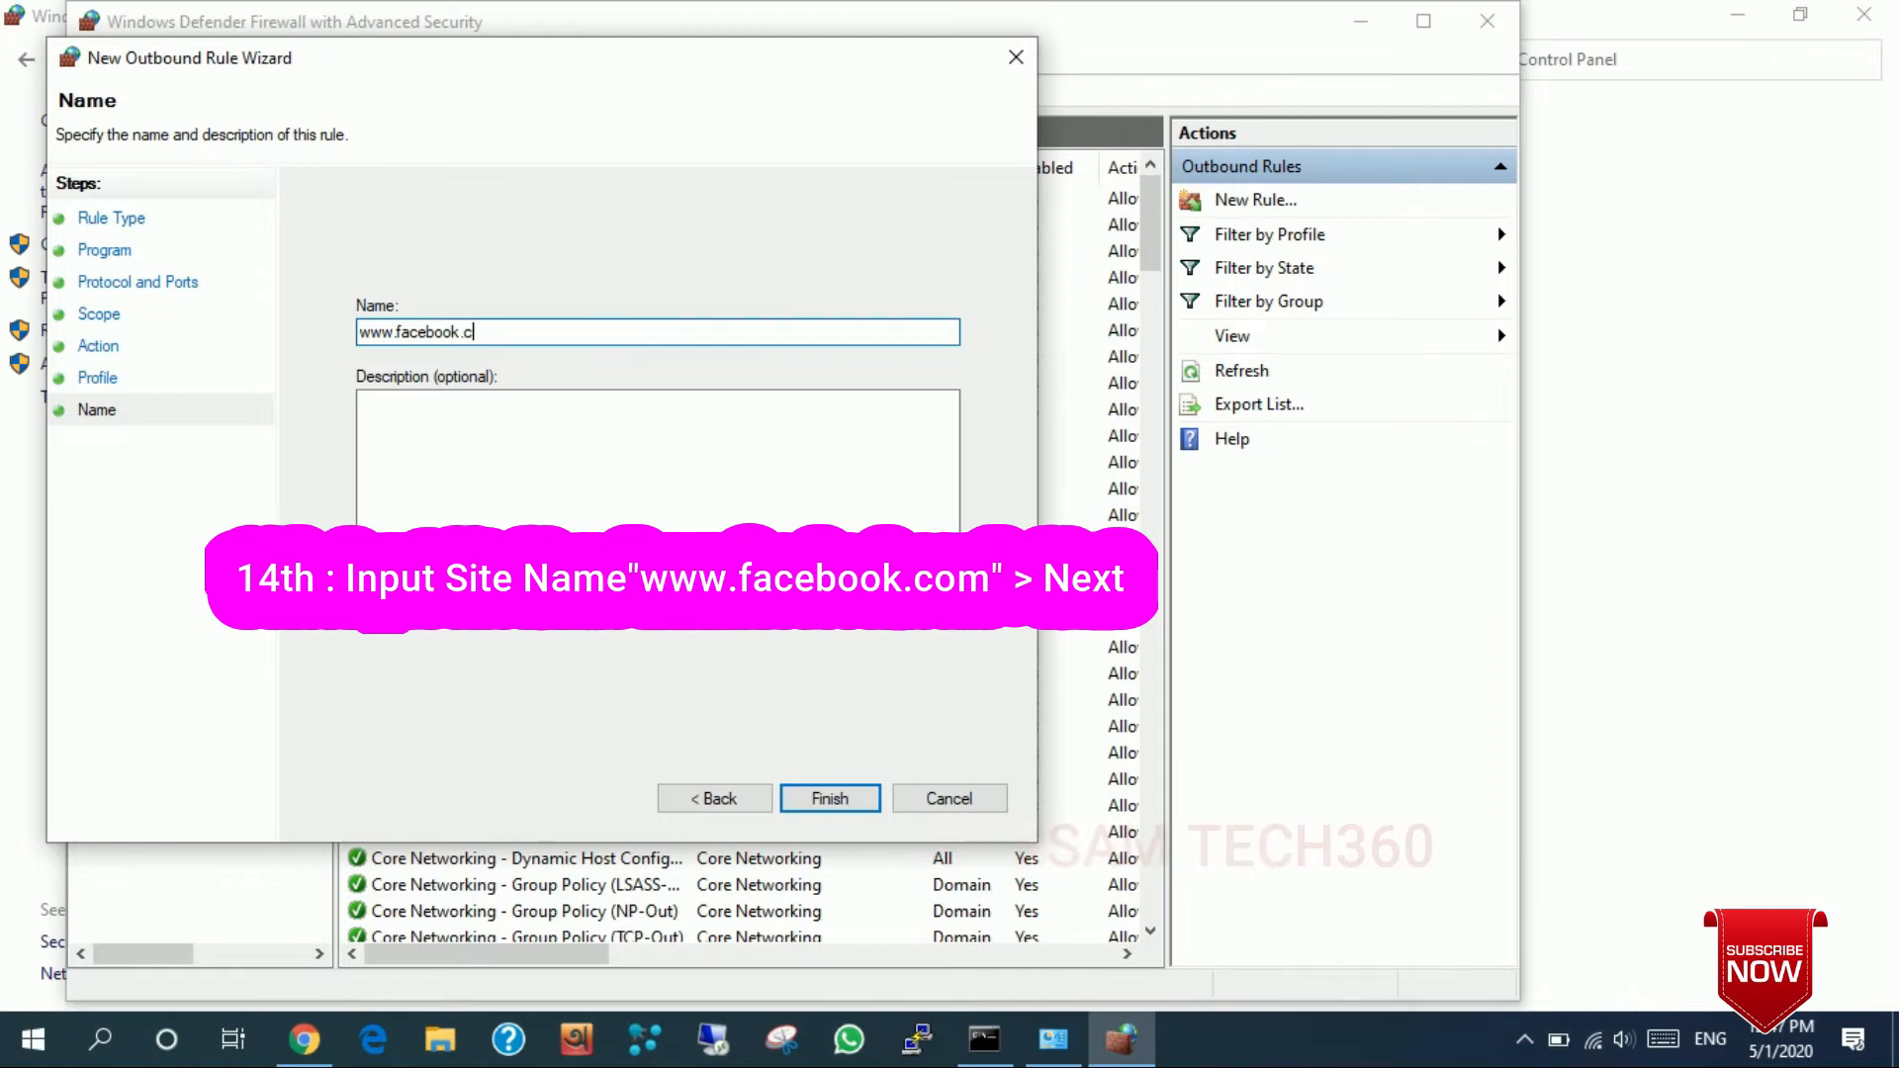
{"action": "type", "text": "om"}
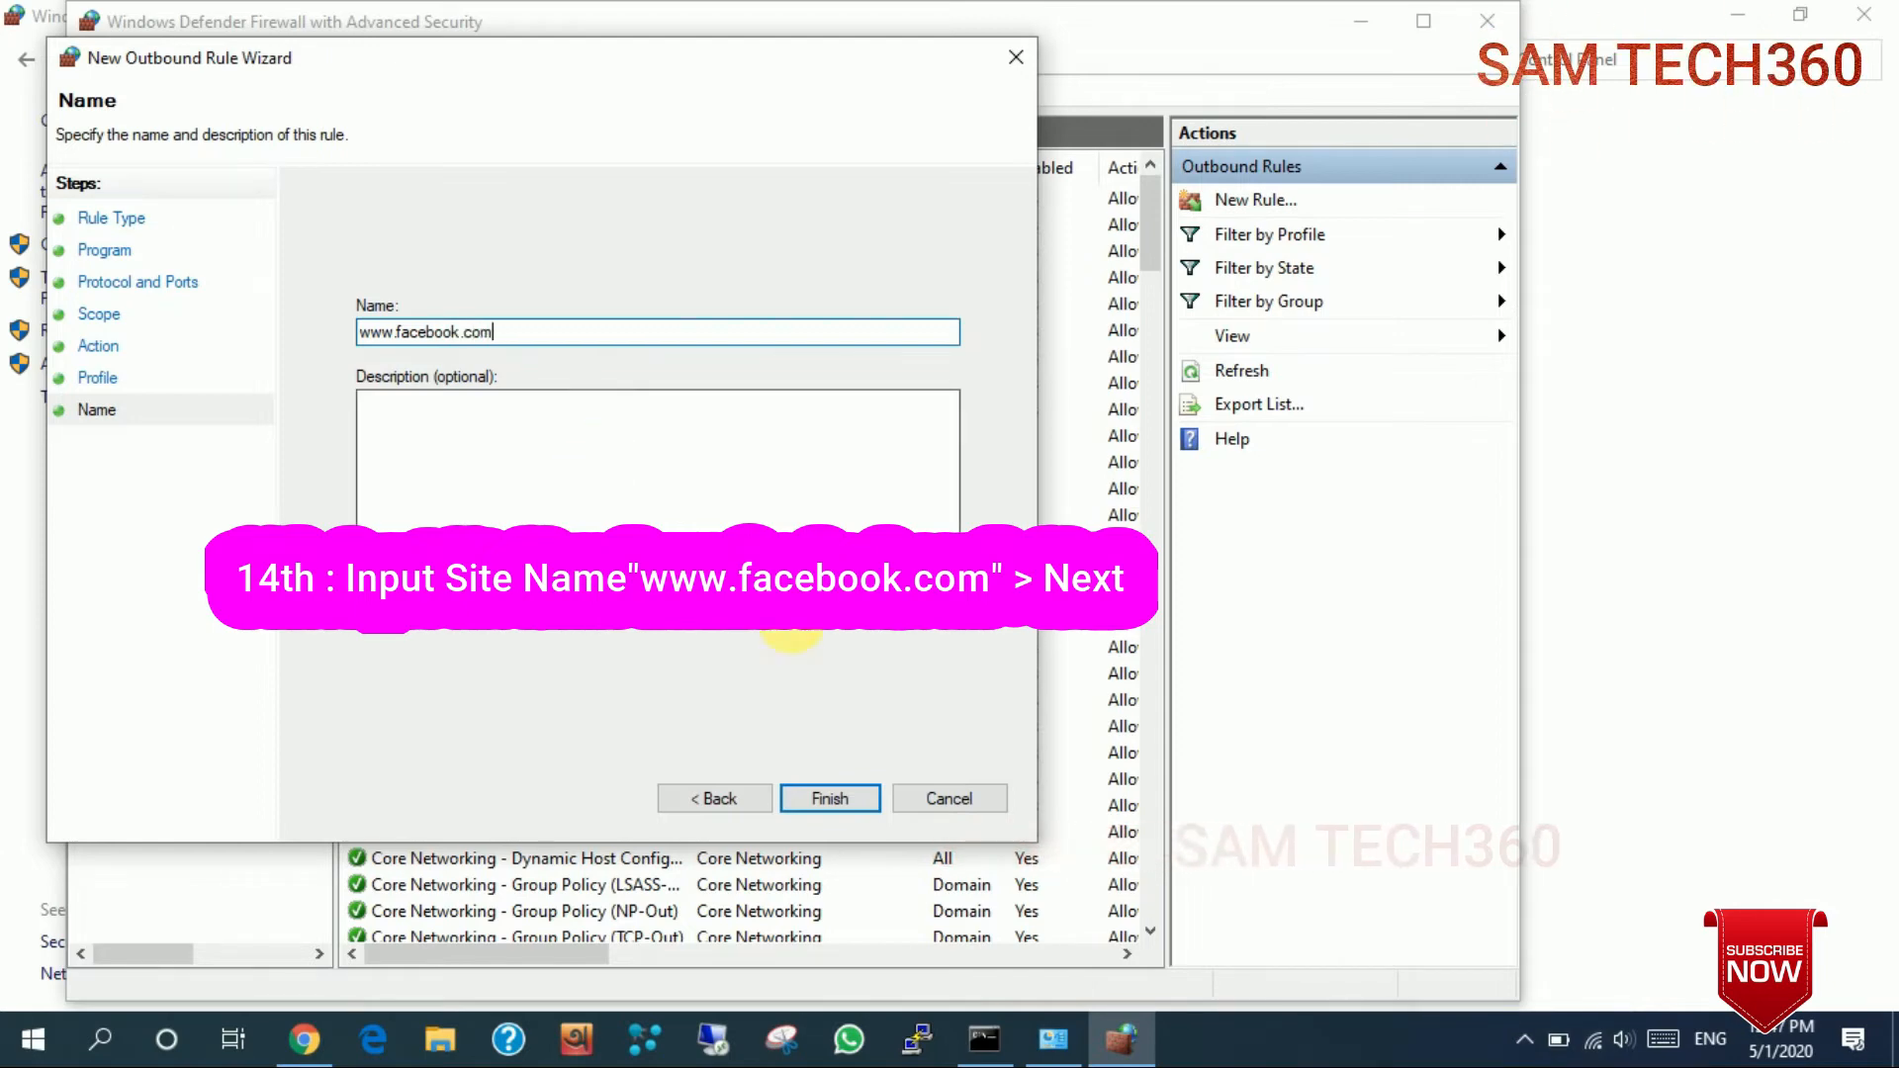
{"action": "left_click", "coordinate": [830, 798]}
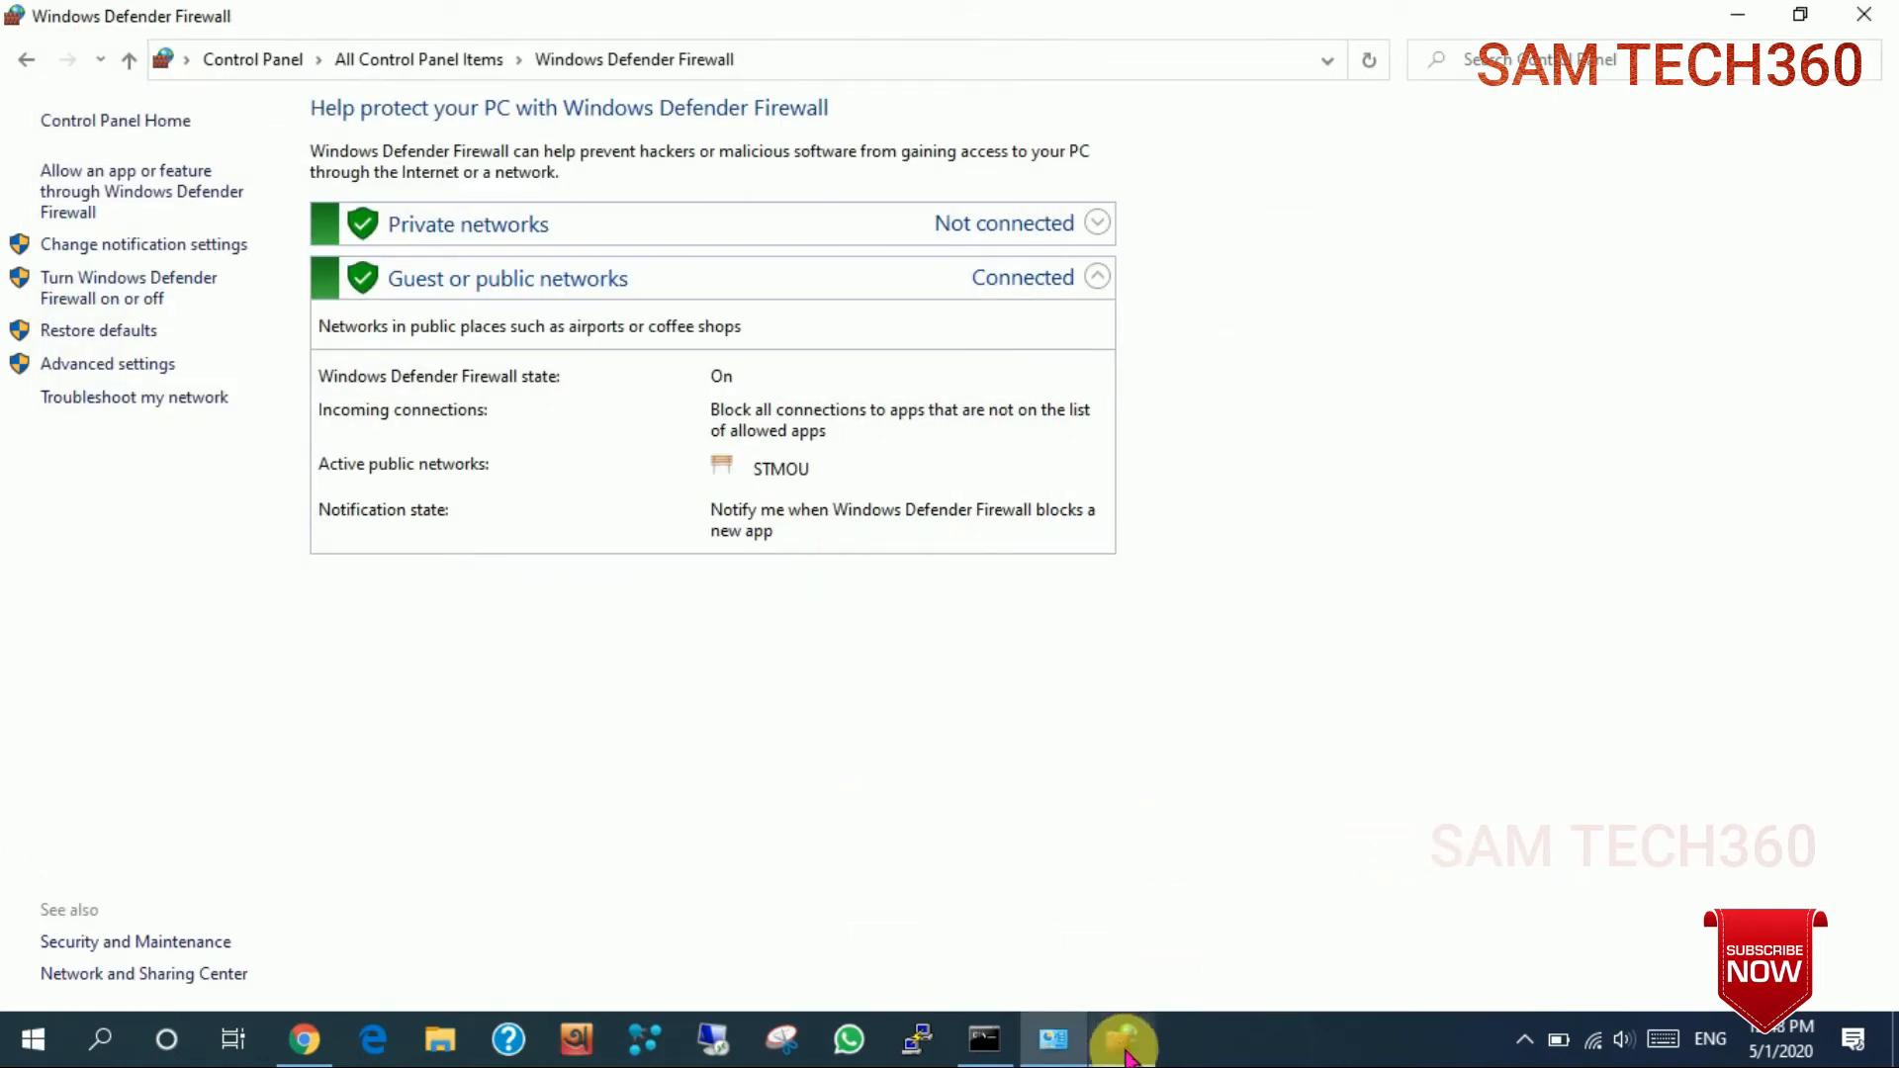
{"action": "left_click", "coordinate": [121, 364]}
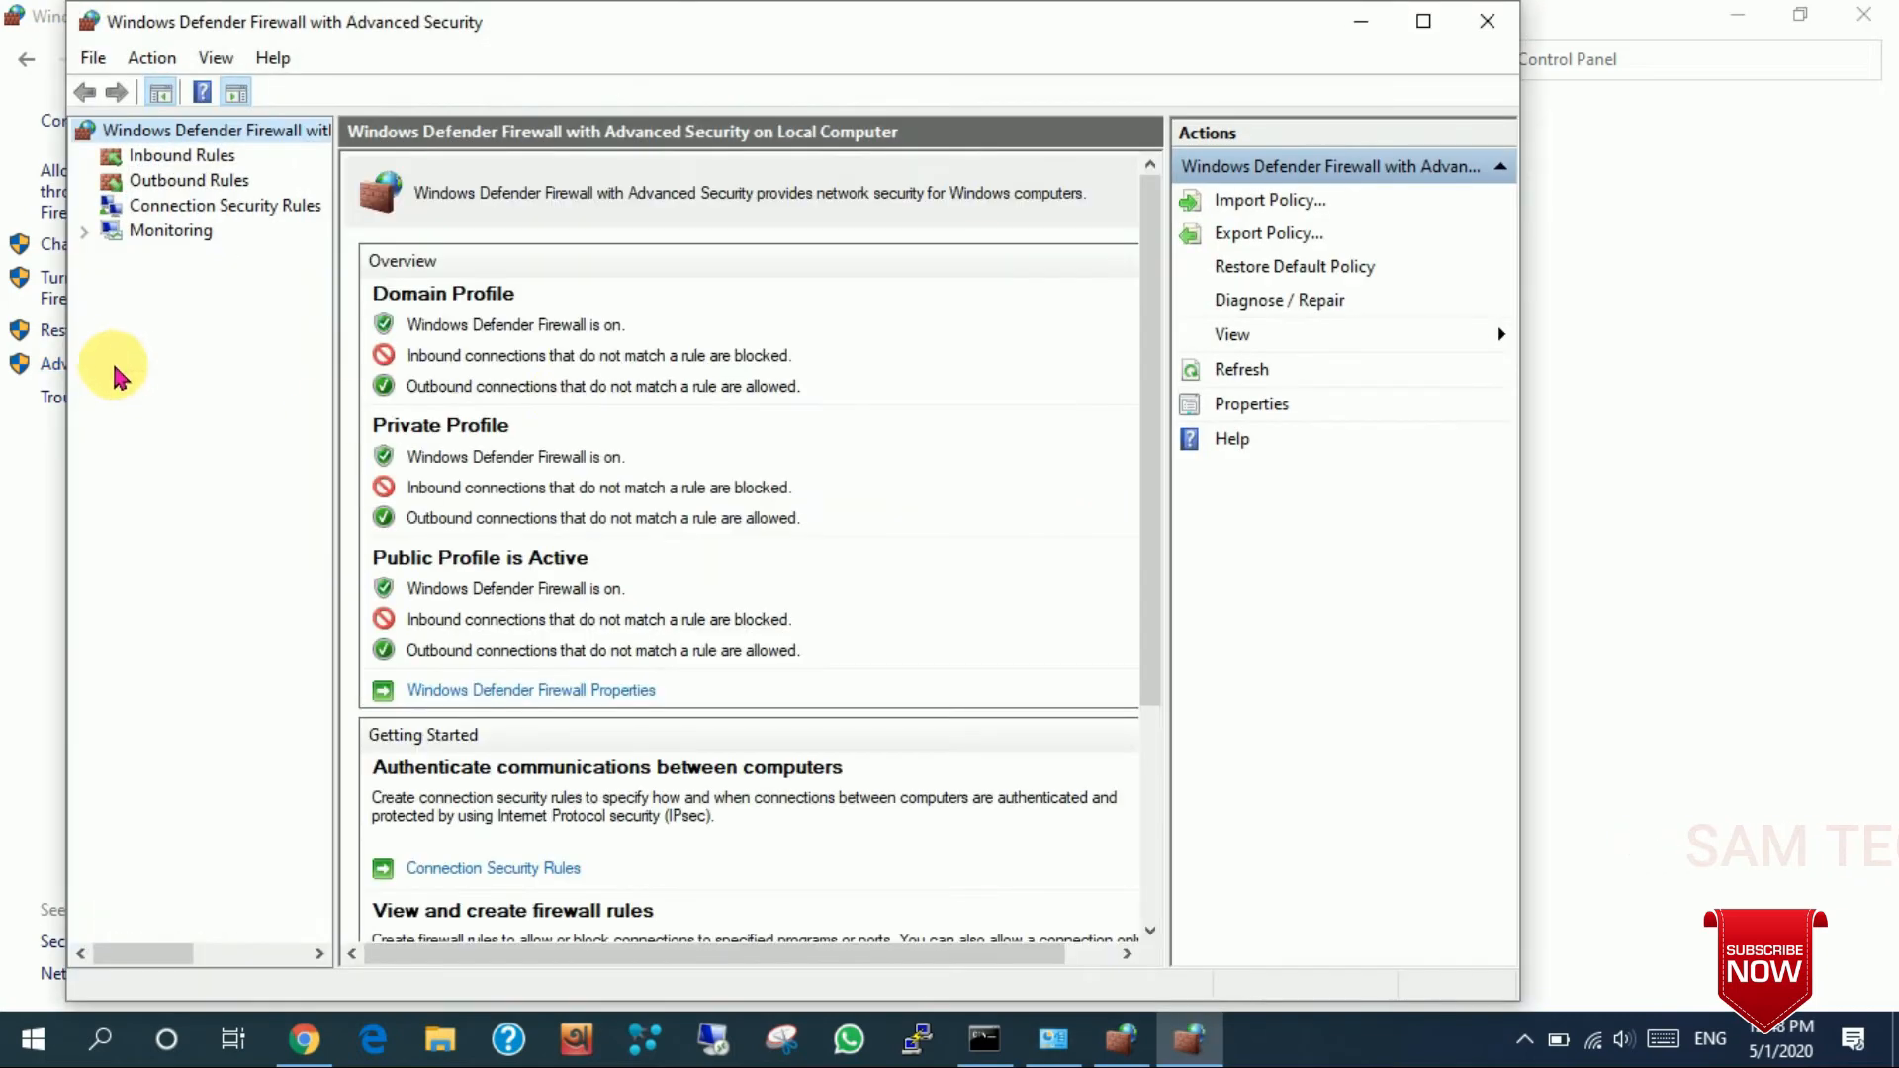
{"action": "left_click", "coordinate": [183, 181]}
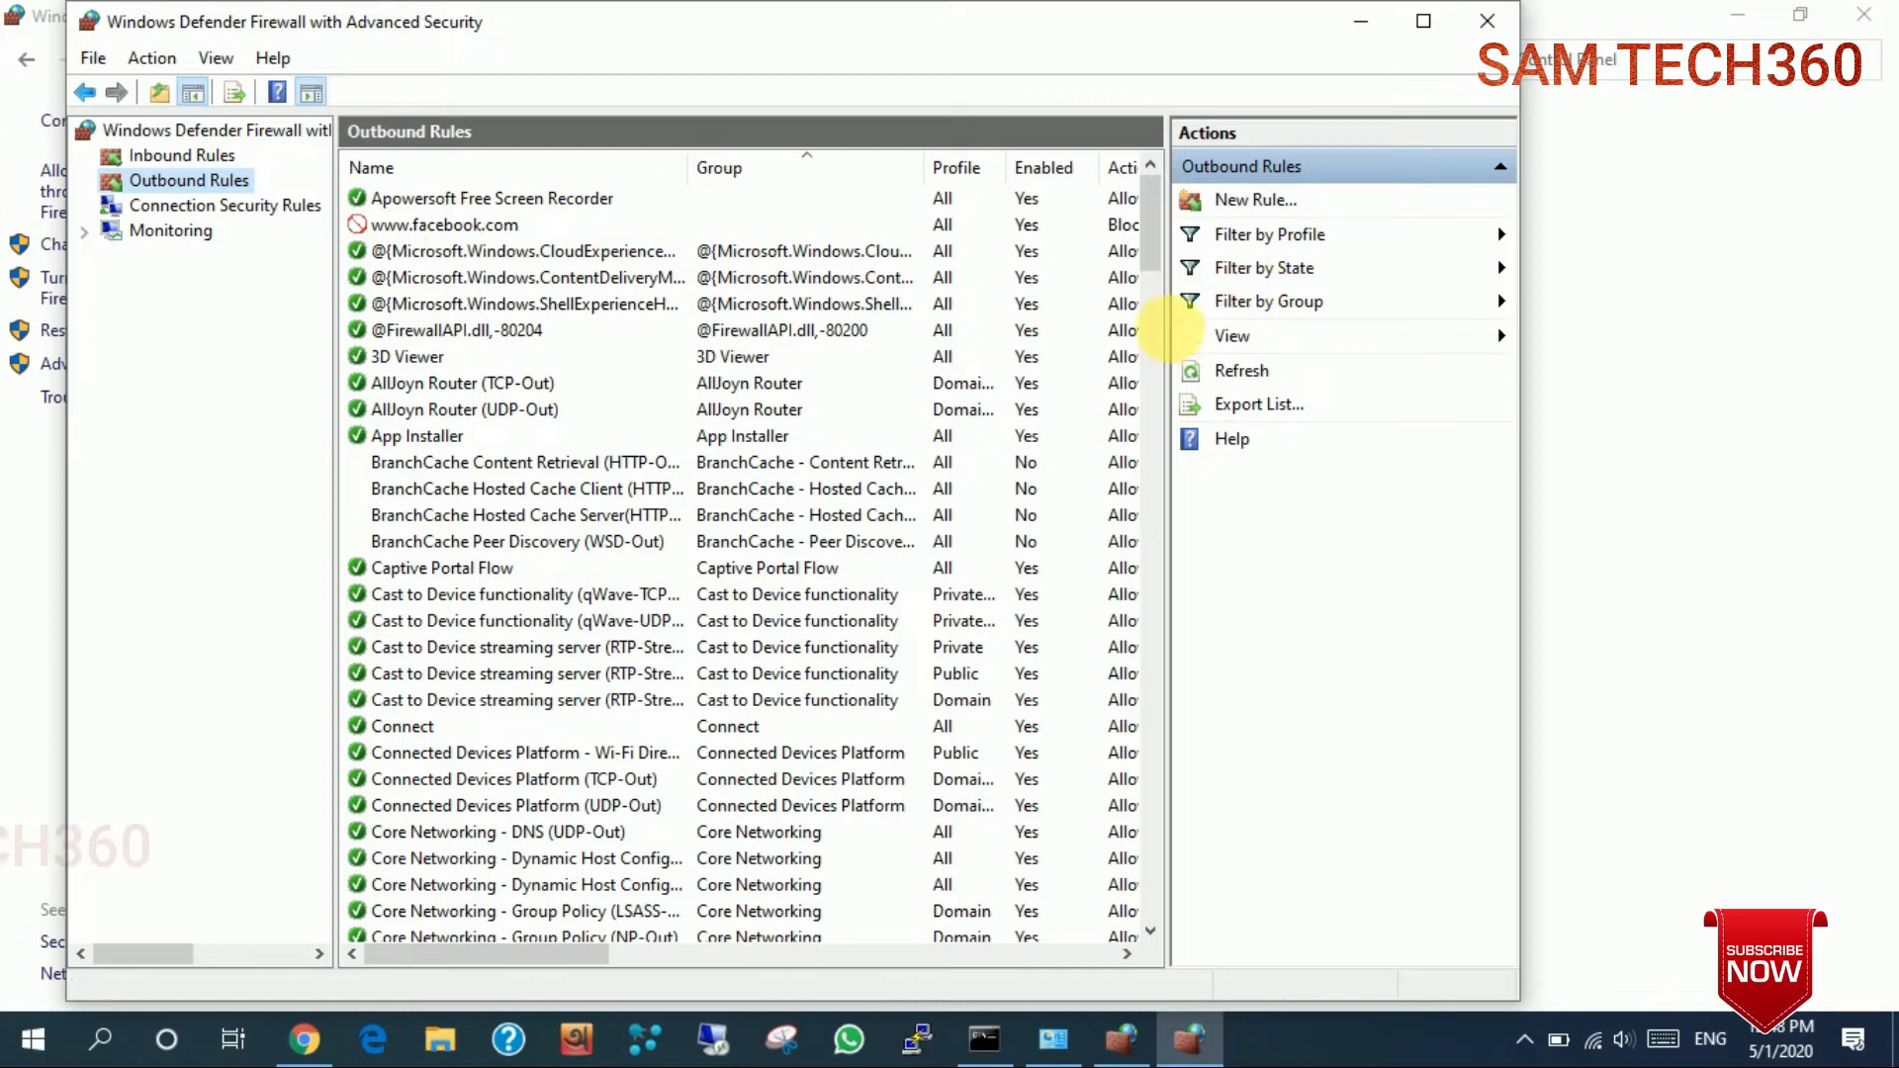
{"action": "left_click_drag", "start_coordinate": [1184, 334], "coordinate": [1320, 339]}
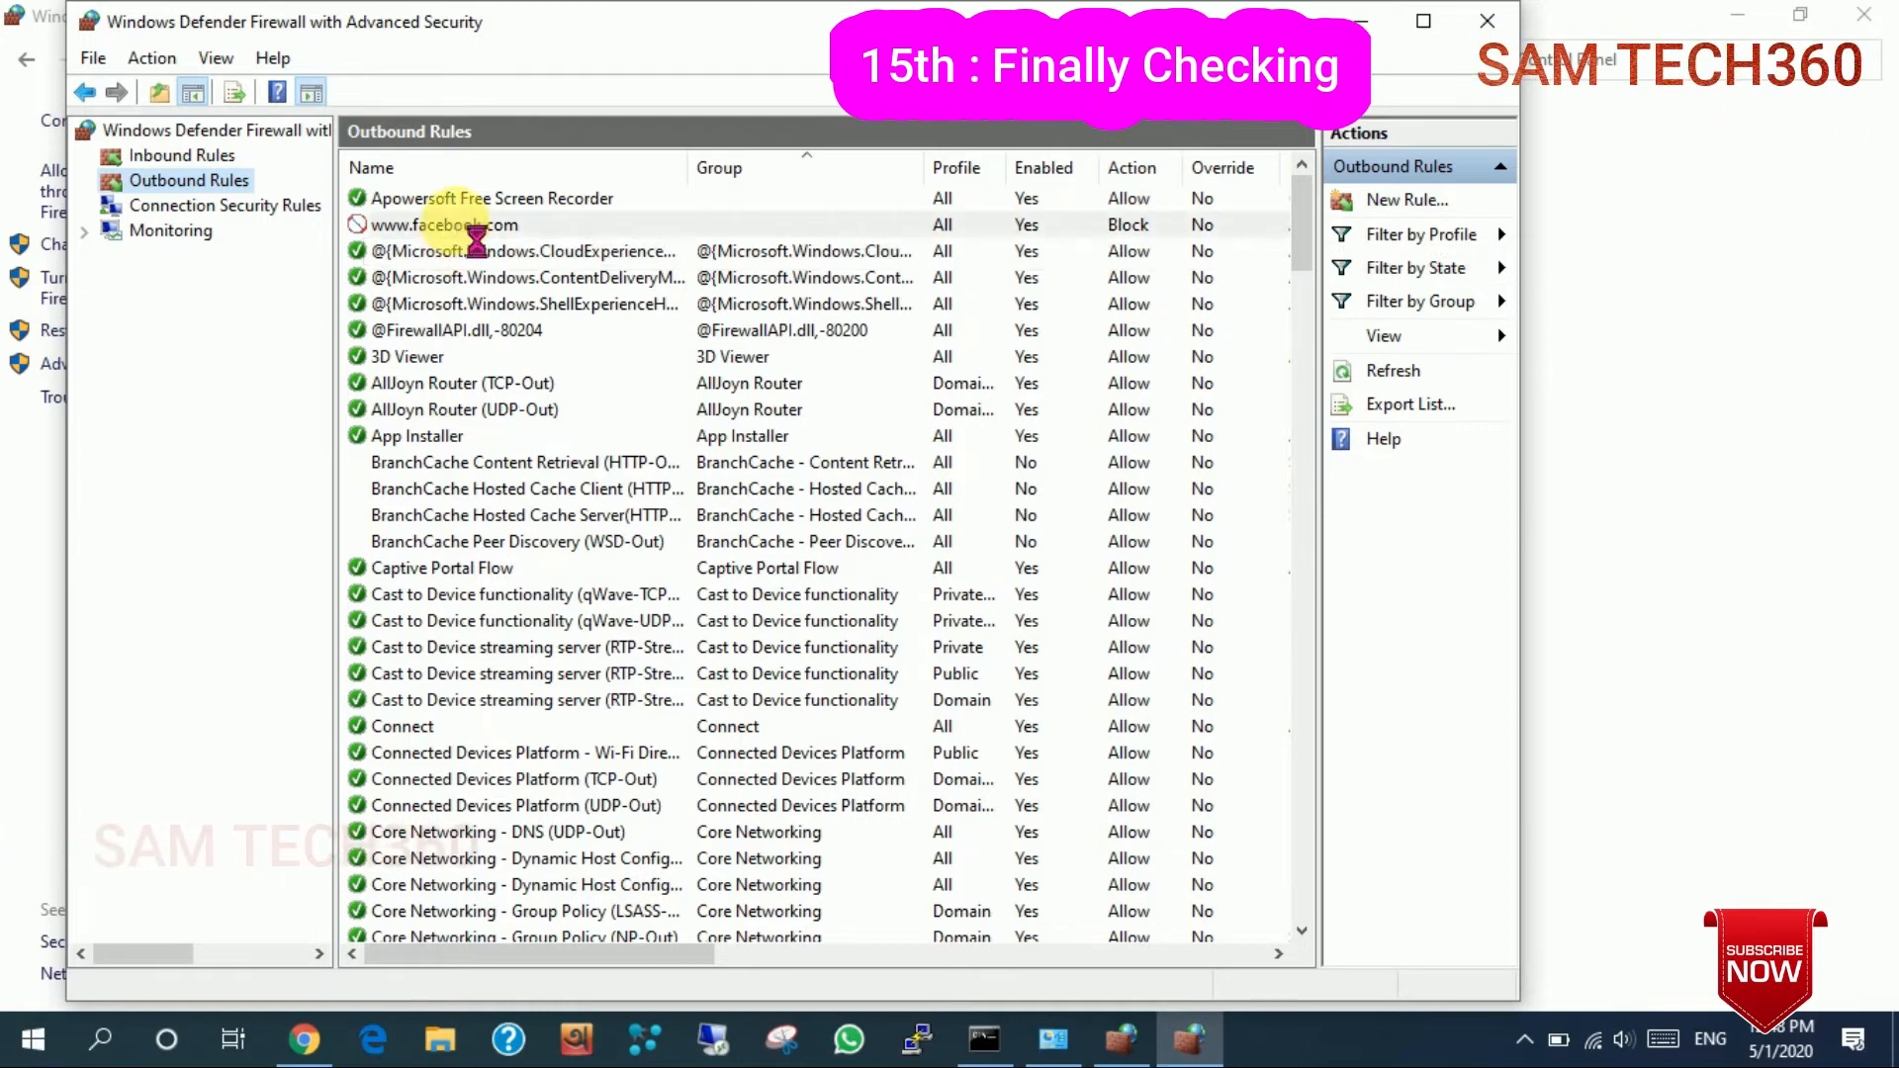
{"action": "left_click", "coordinate": [440, 225]}
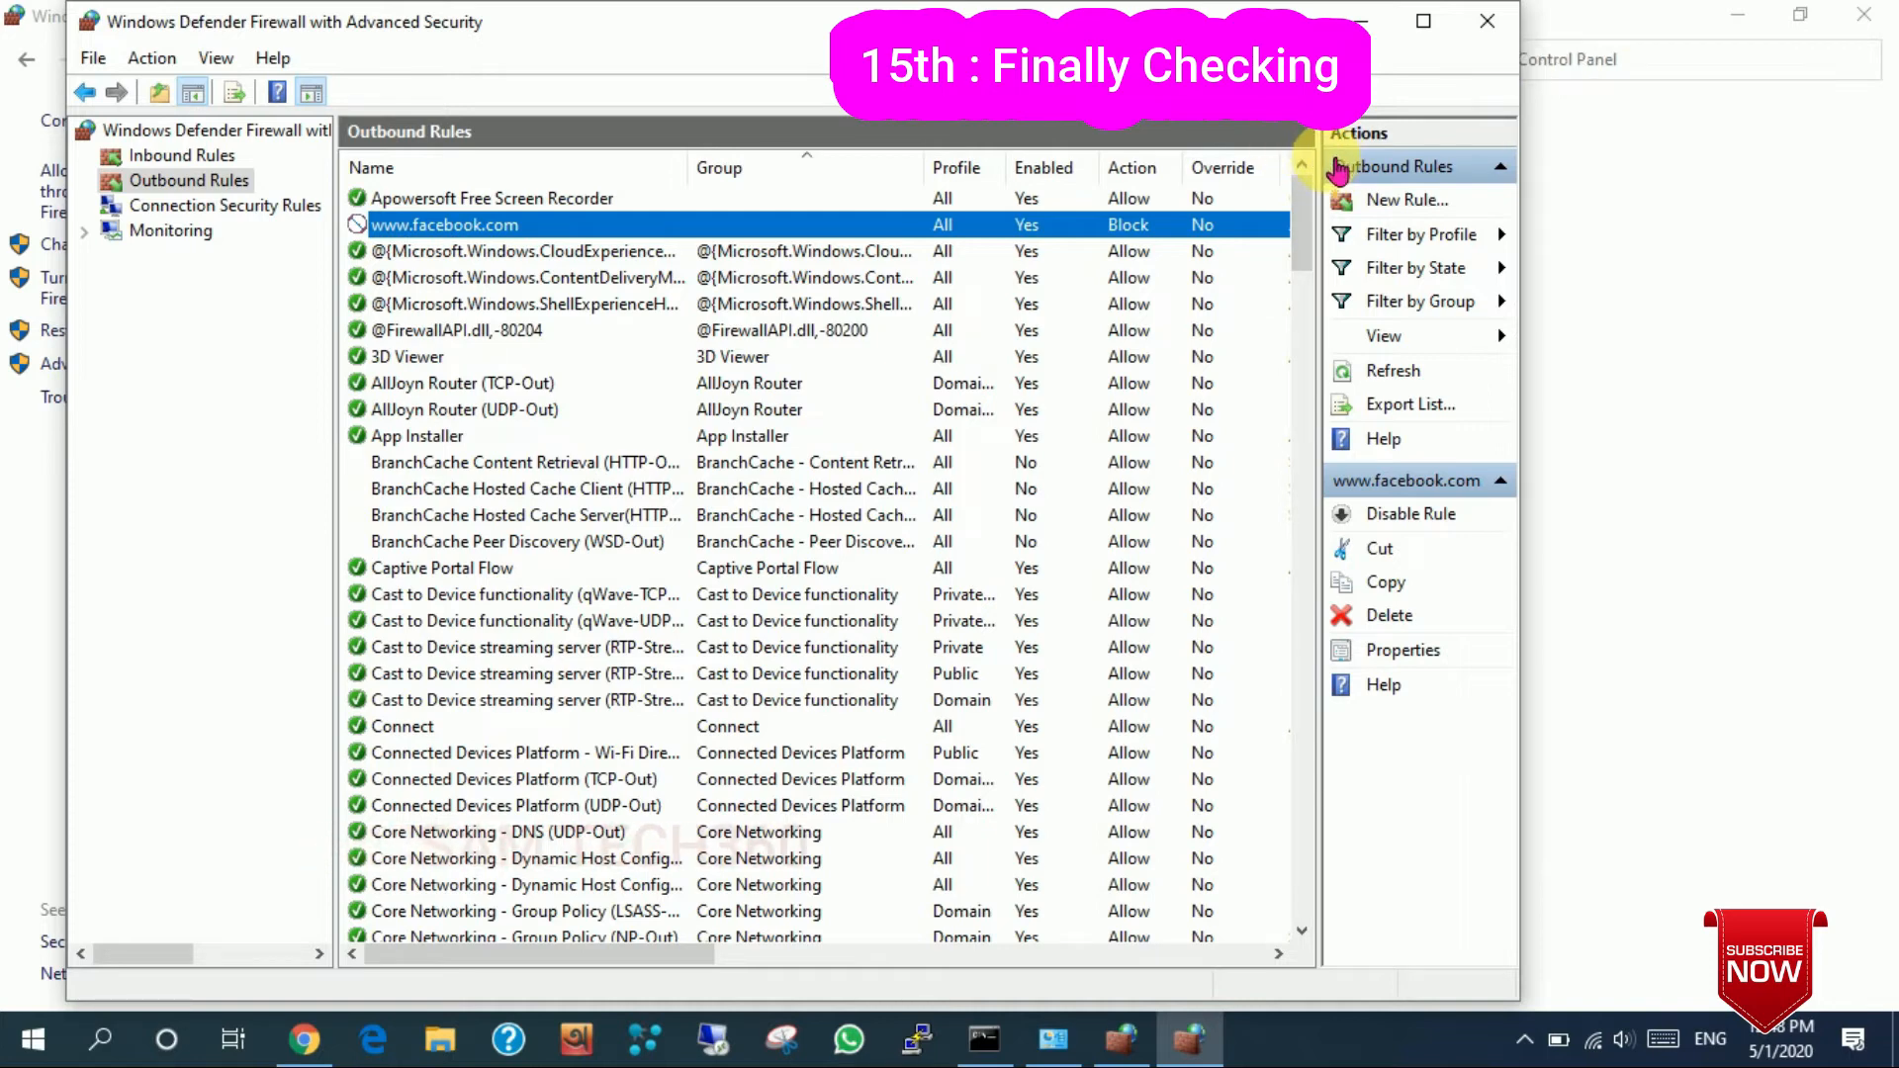
{"action": "left_click_drag", "start_coordinate": [1332, 177], "coordinate": [1189, 180]}
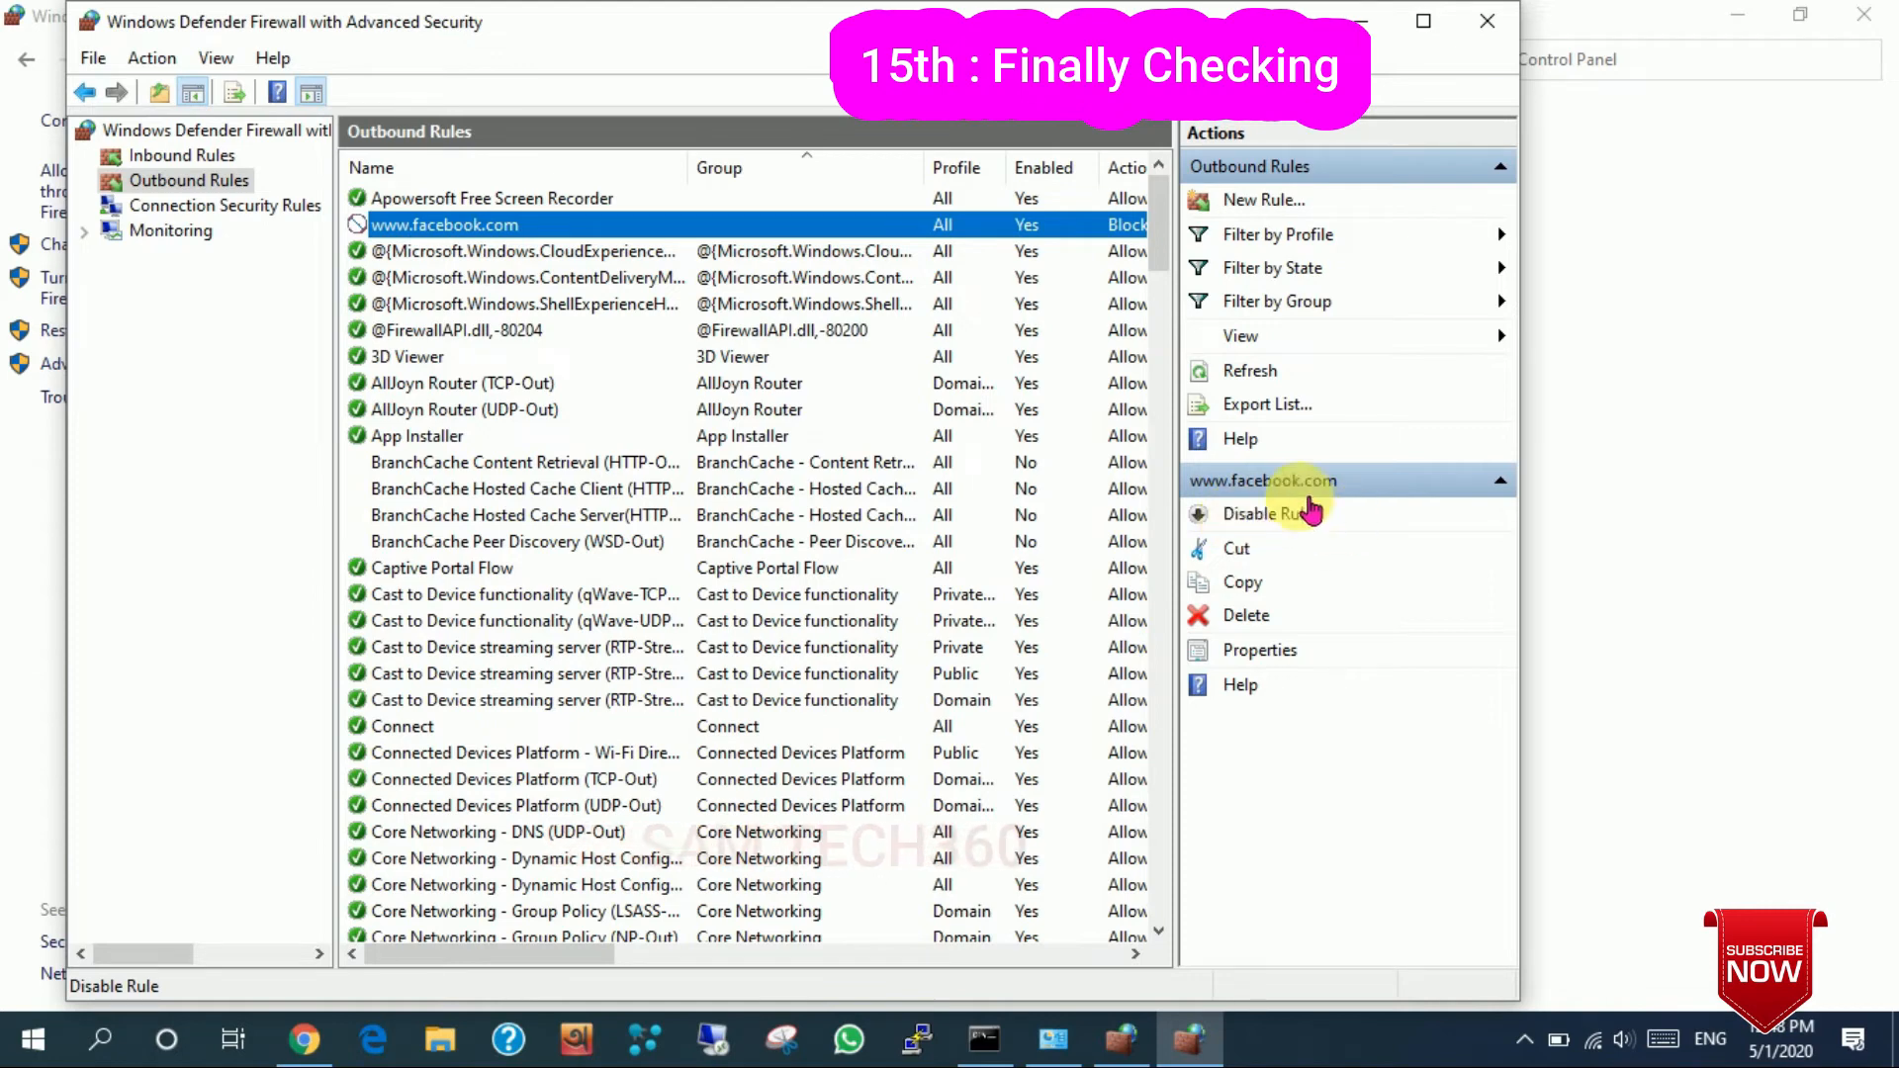
{"action": "left_click", "coordinate": [1260, 650]}
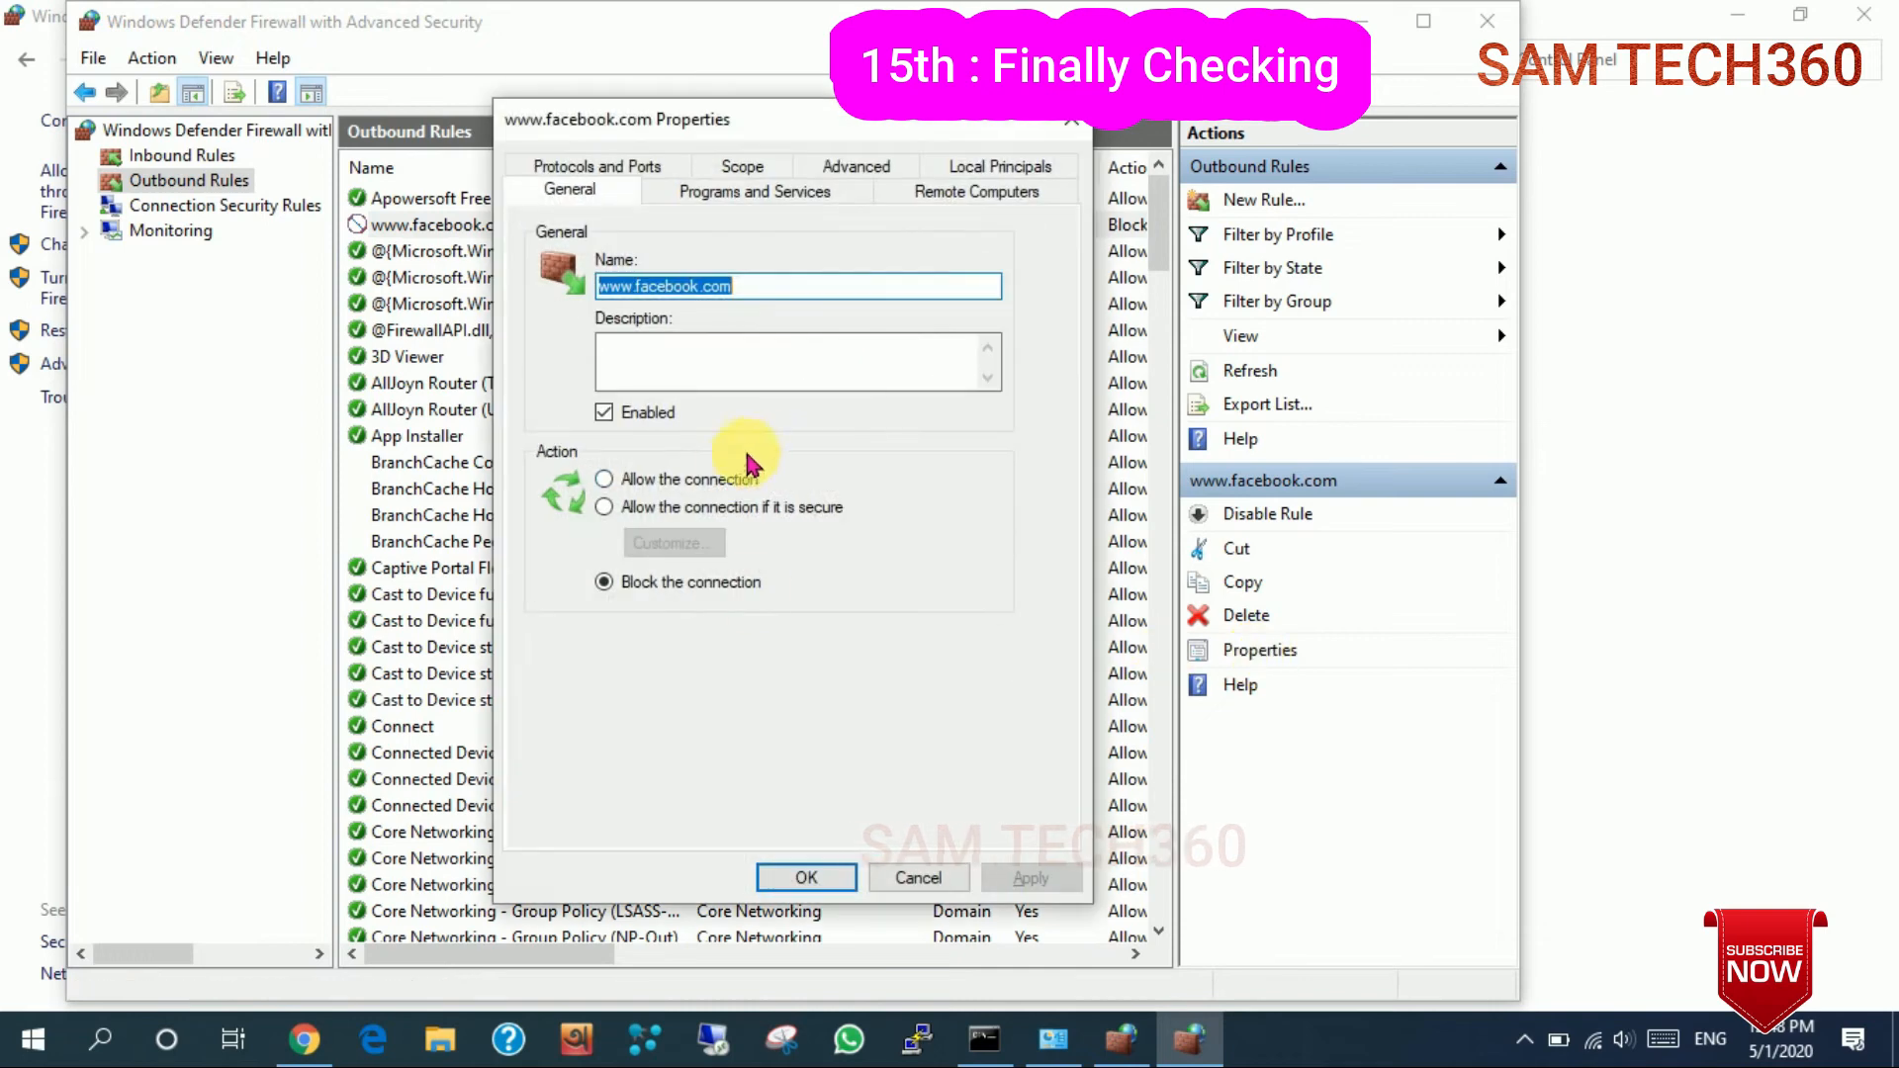
{"action": "left_click", "coordinate": [850, 164]}
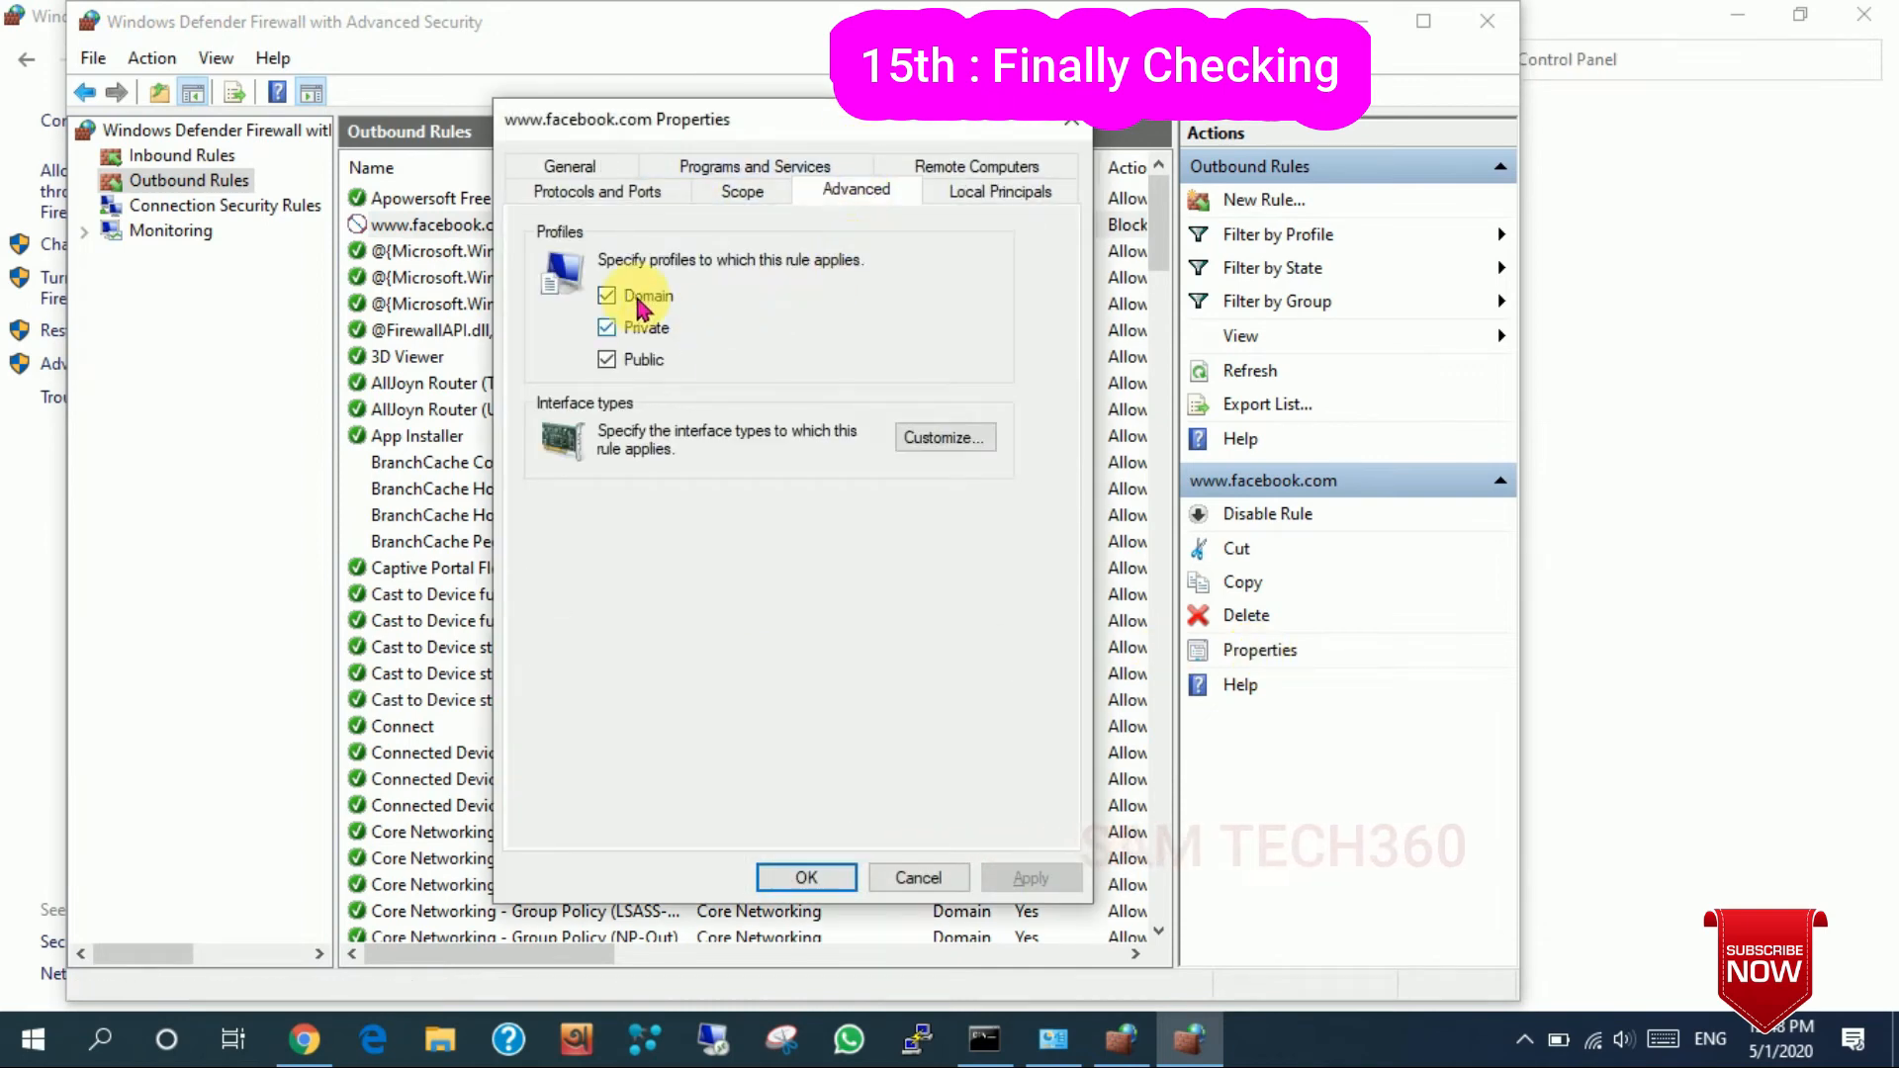
{"action": "left_click", "coordinate": [596, 170]}
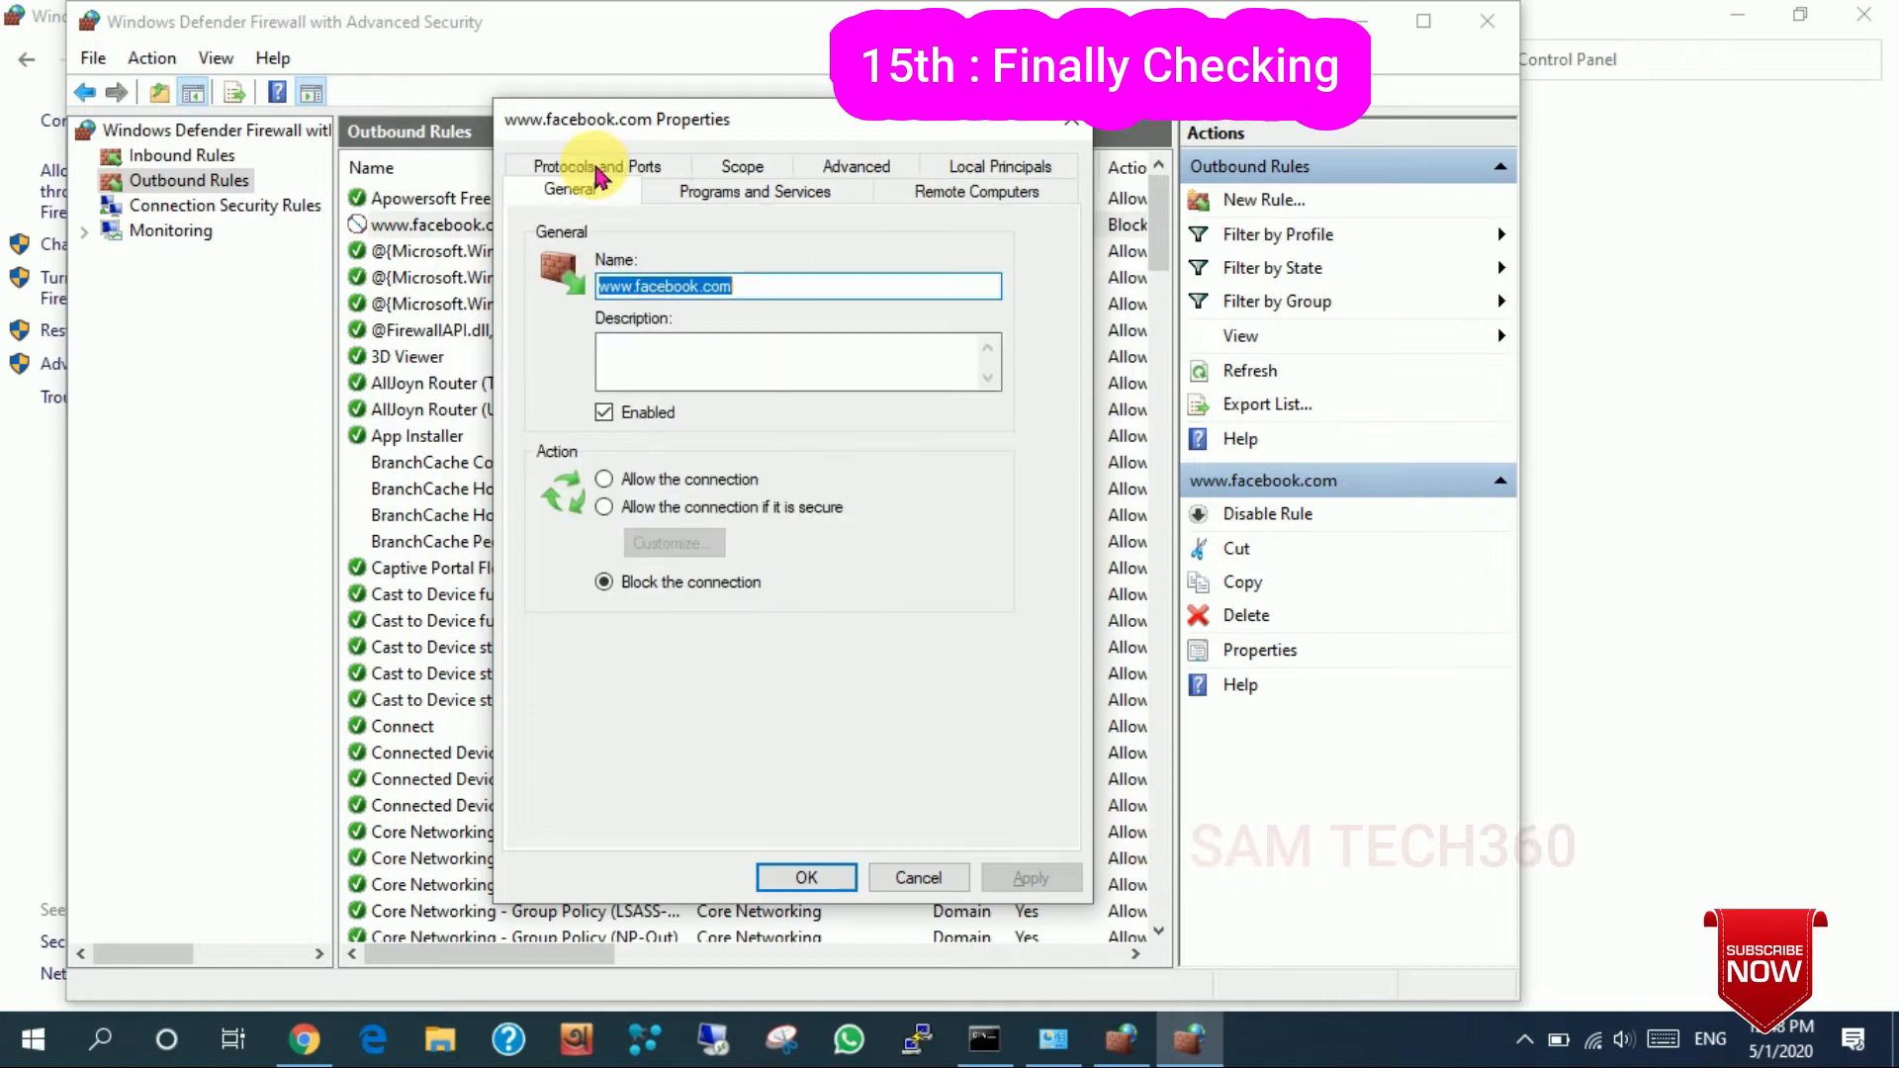
{"action": "left_click", "coordinate": [744, 168]}
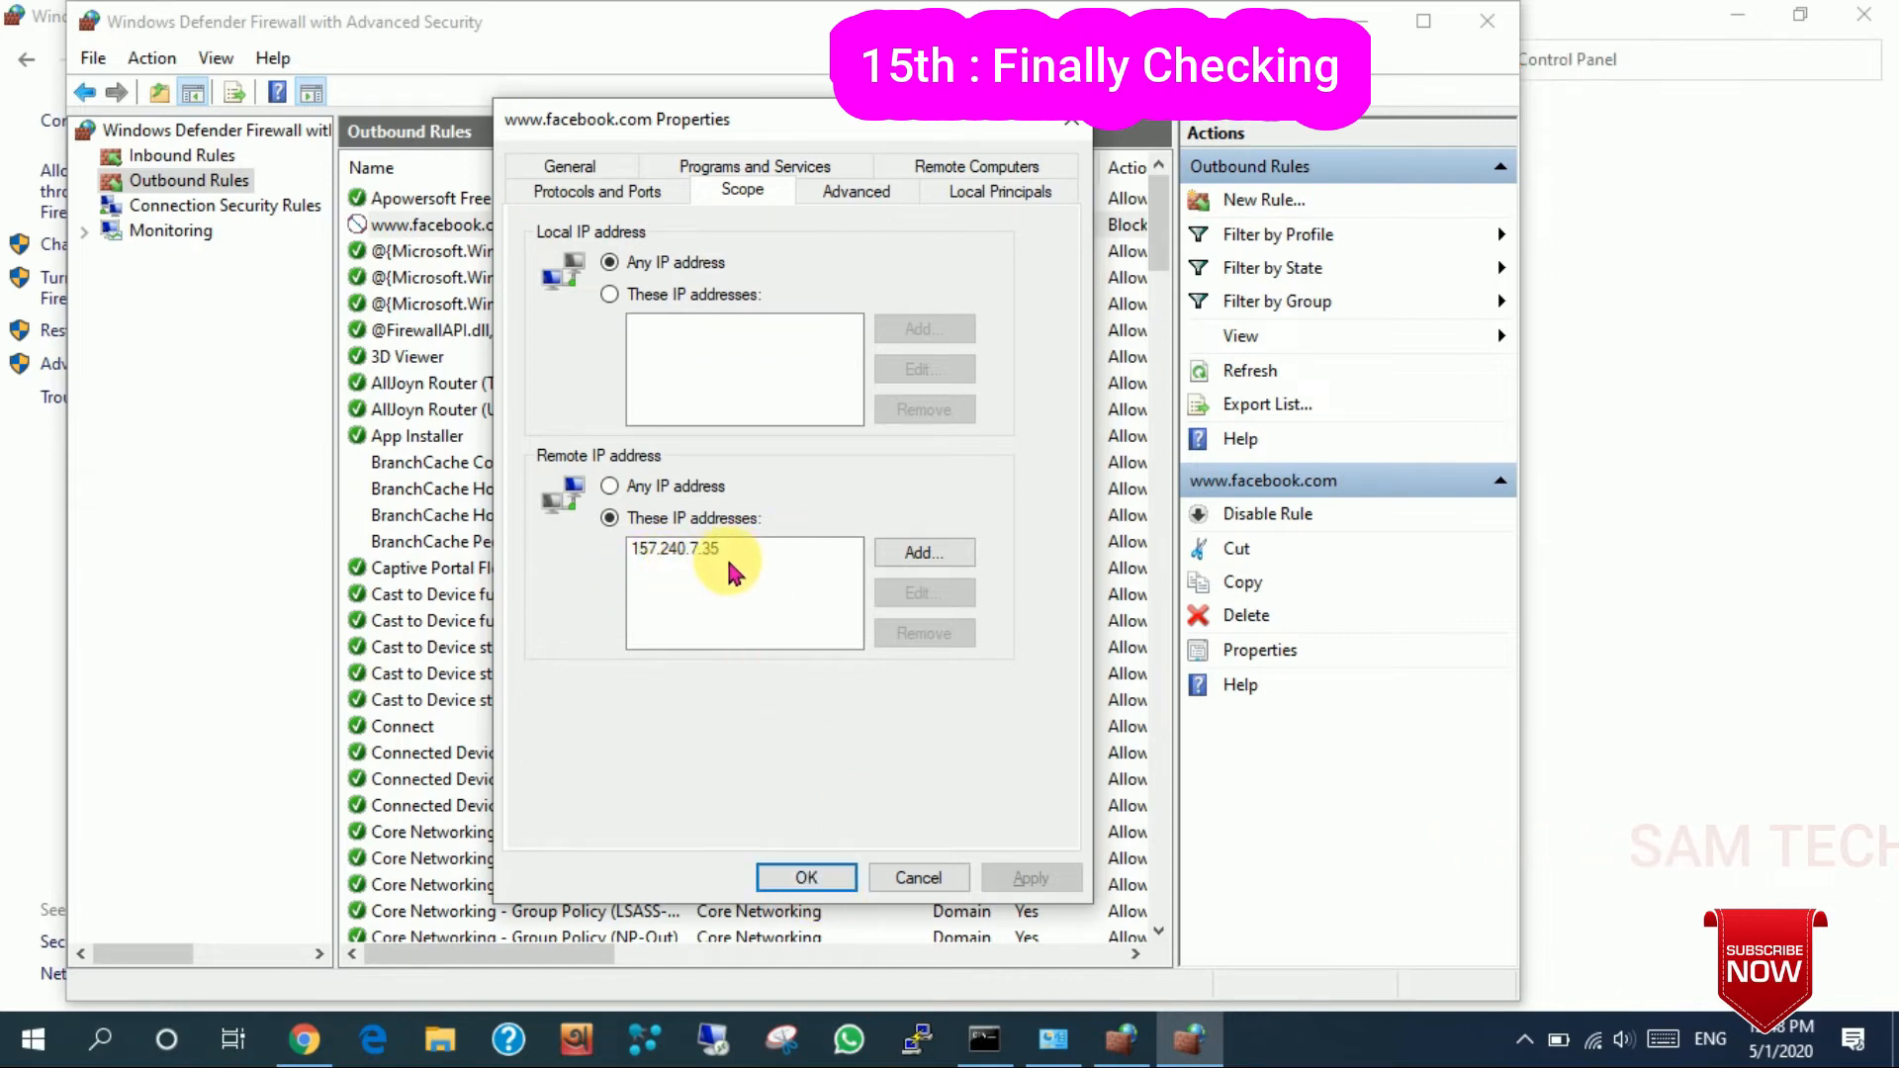
{"action": "left_click", "coordinate": [807, 879]}
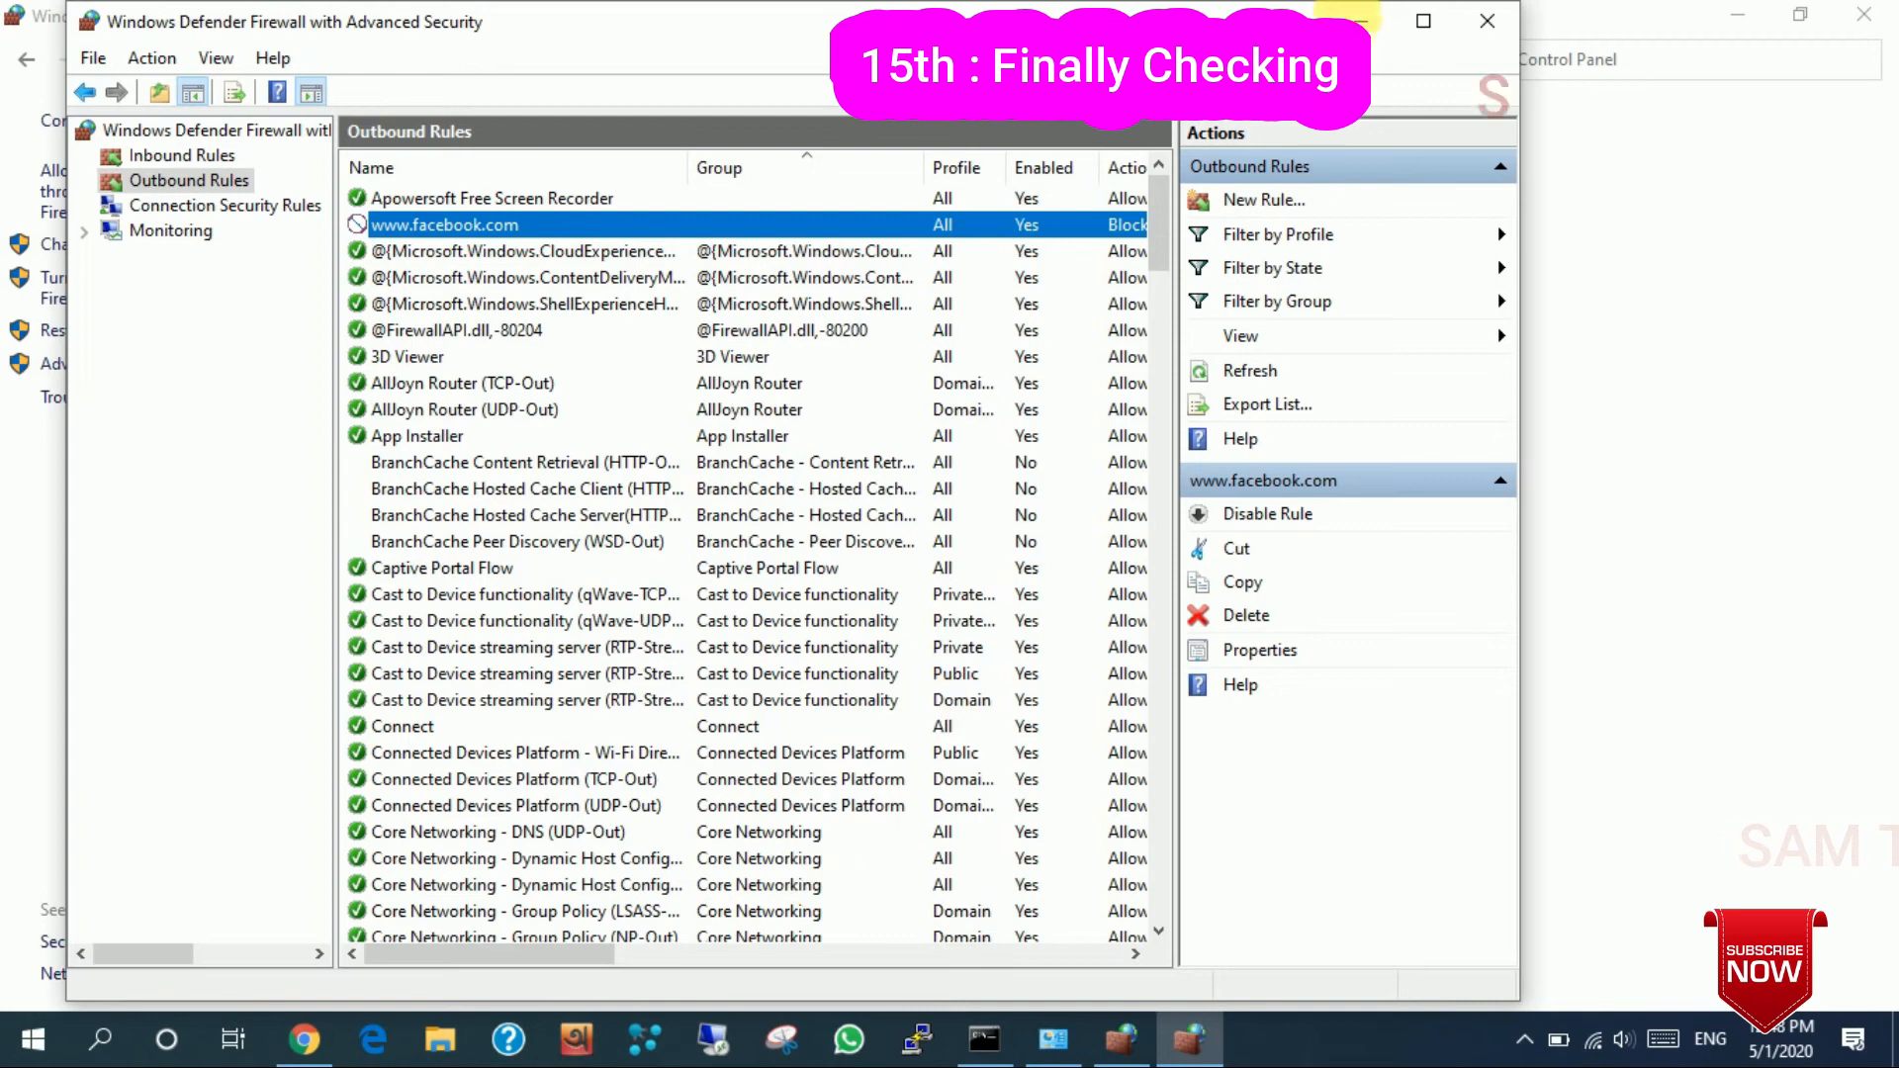
Minimize the open firewall windows and switch to the Command Prompt
{"action": "left_click", "coordinate": [1361, 21]}
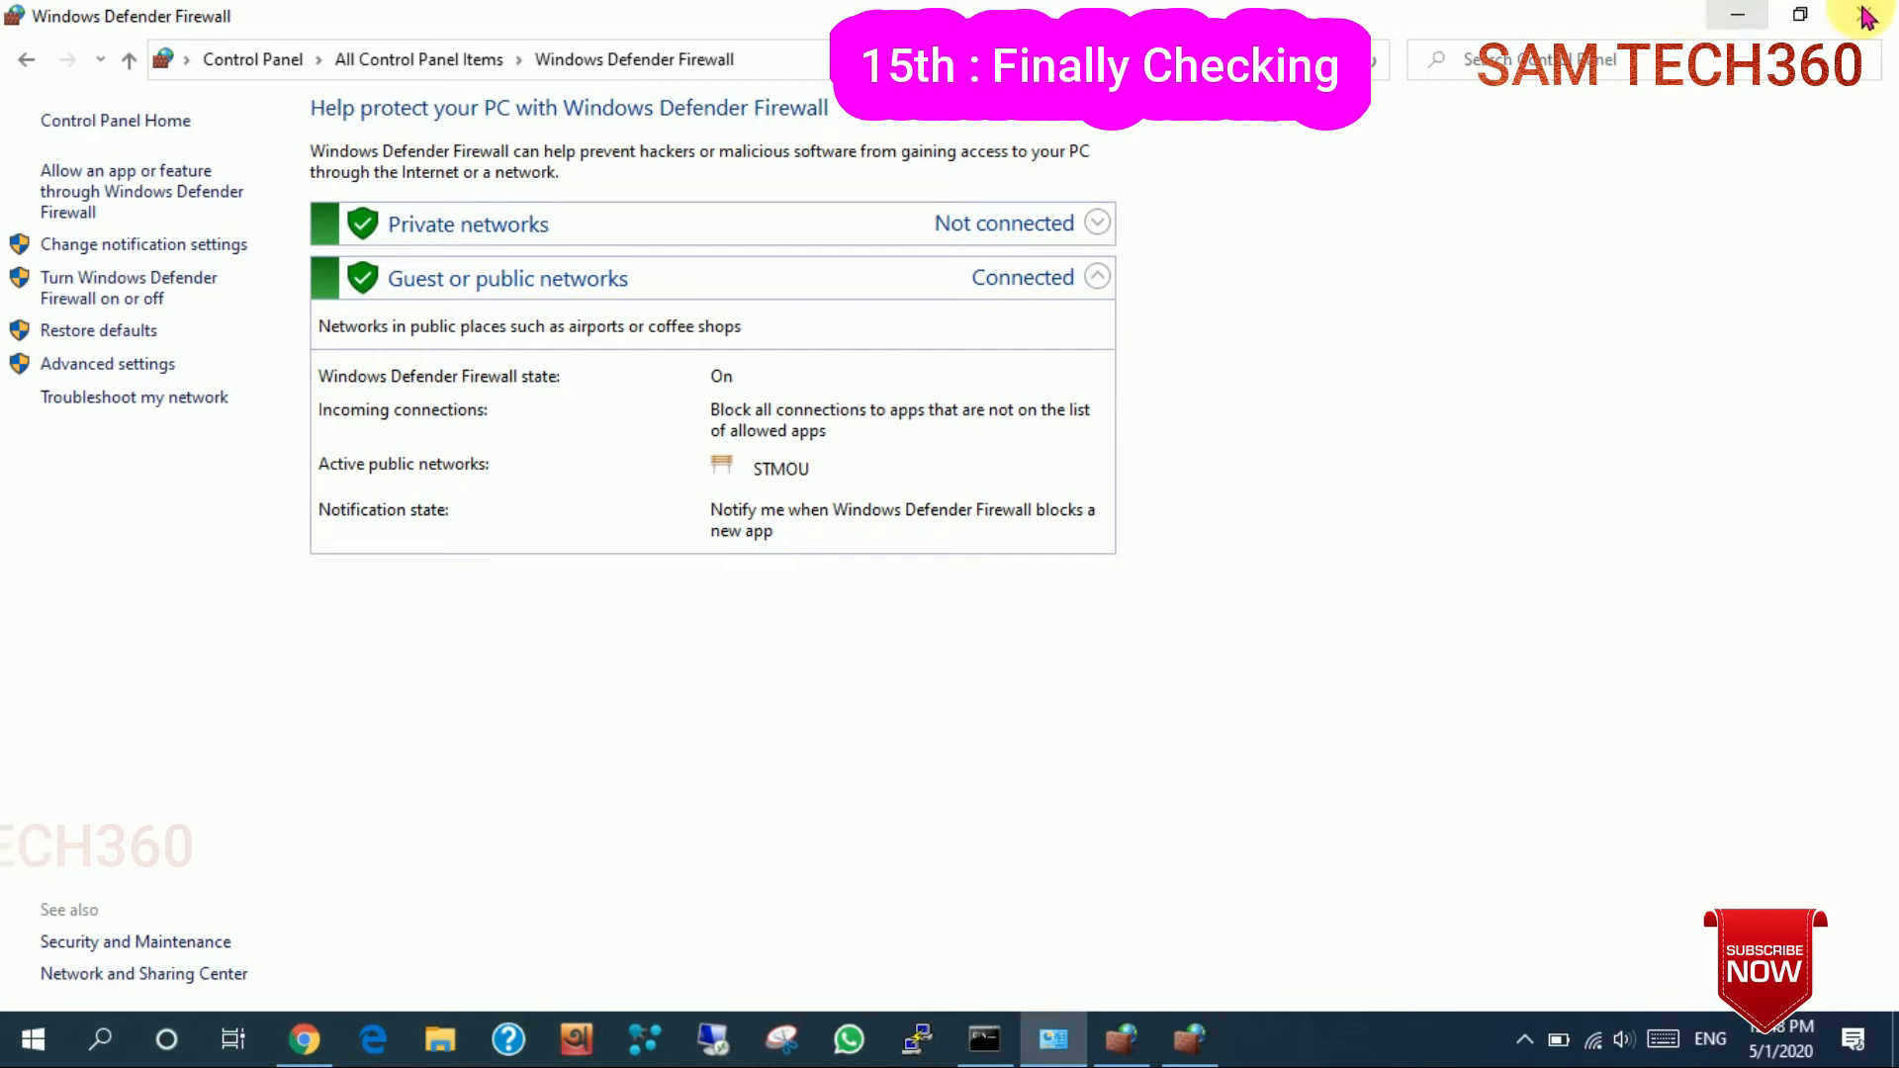
{"action": "left_click", "coordinate": [1738, 14]}
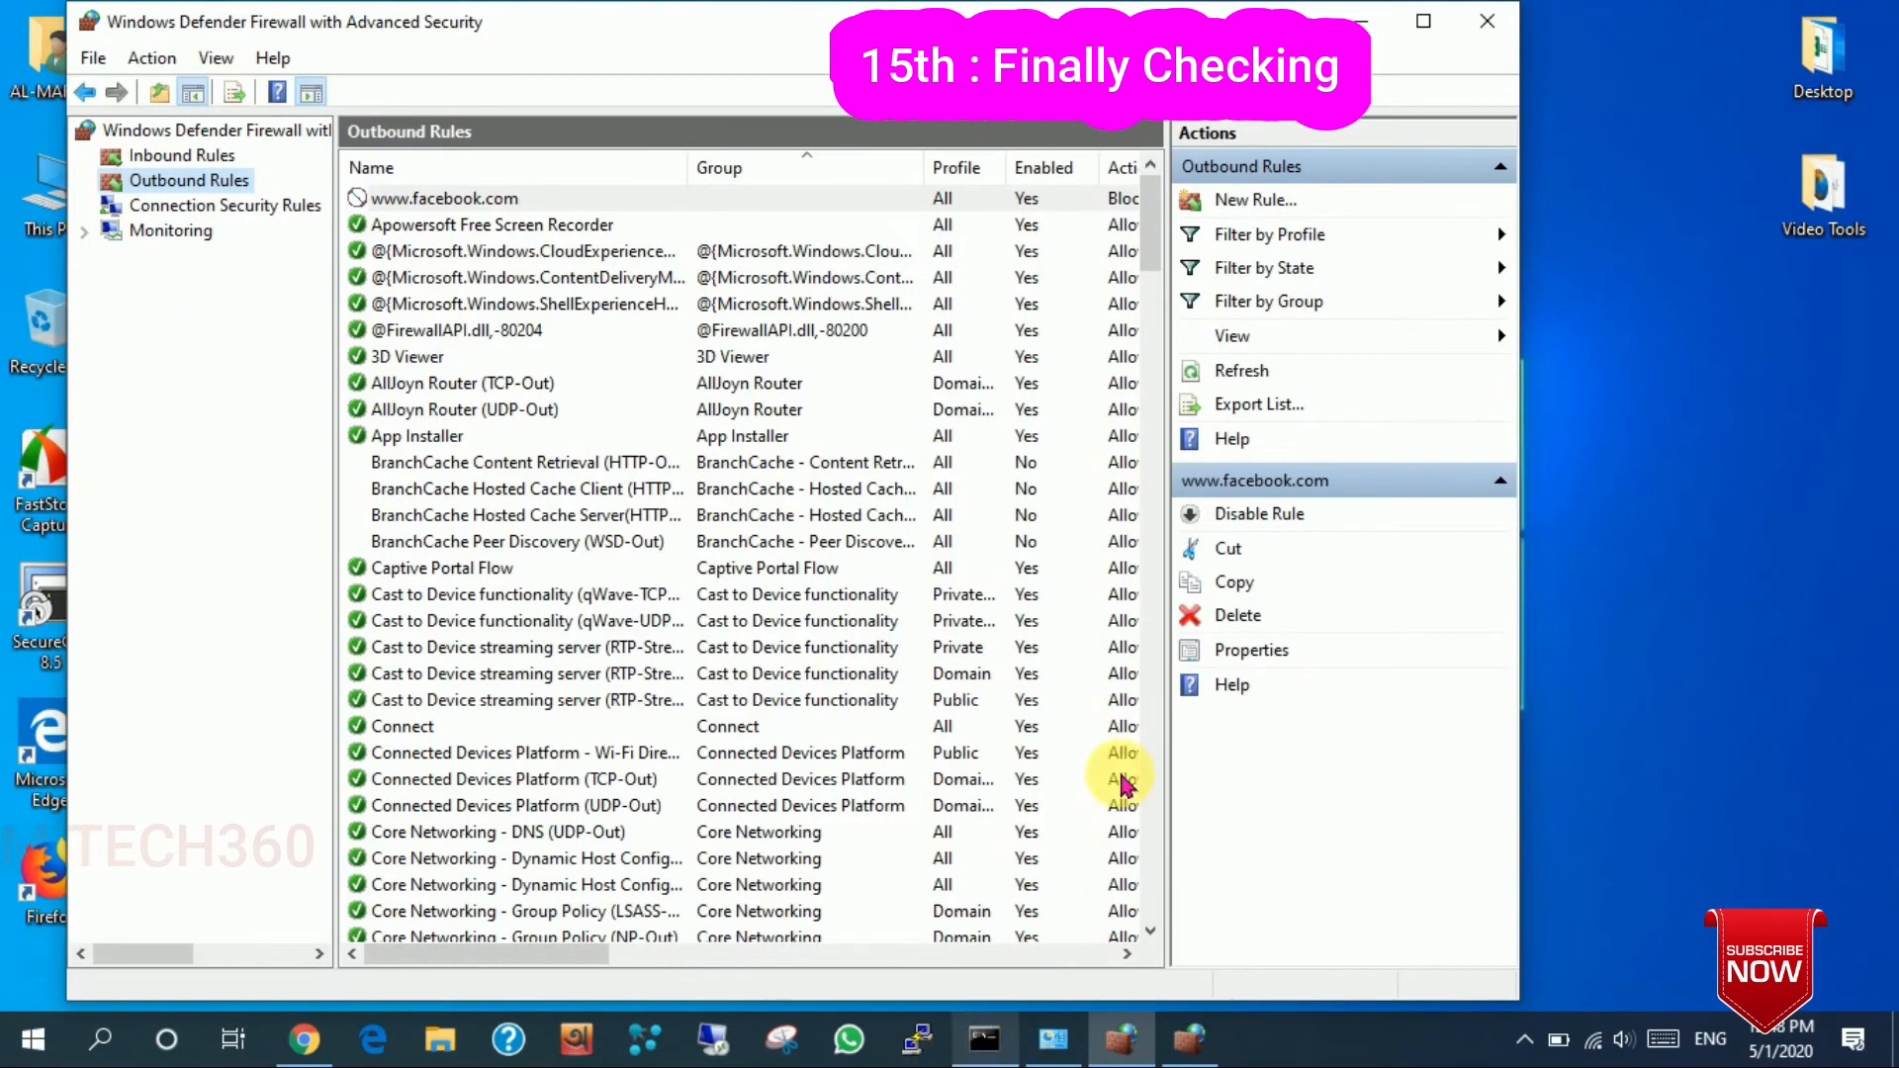
{"action": "left_click", "coordinate": [1363, 20]}
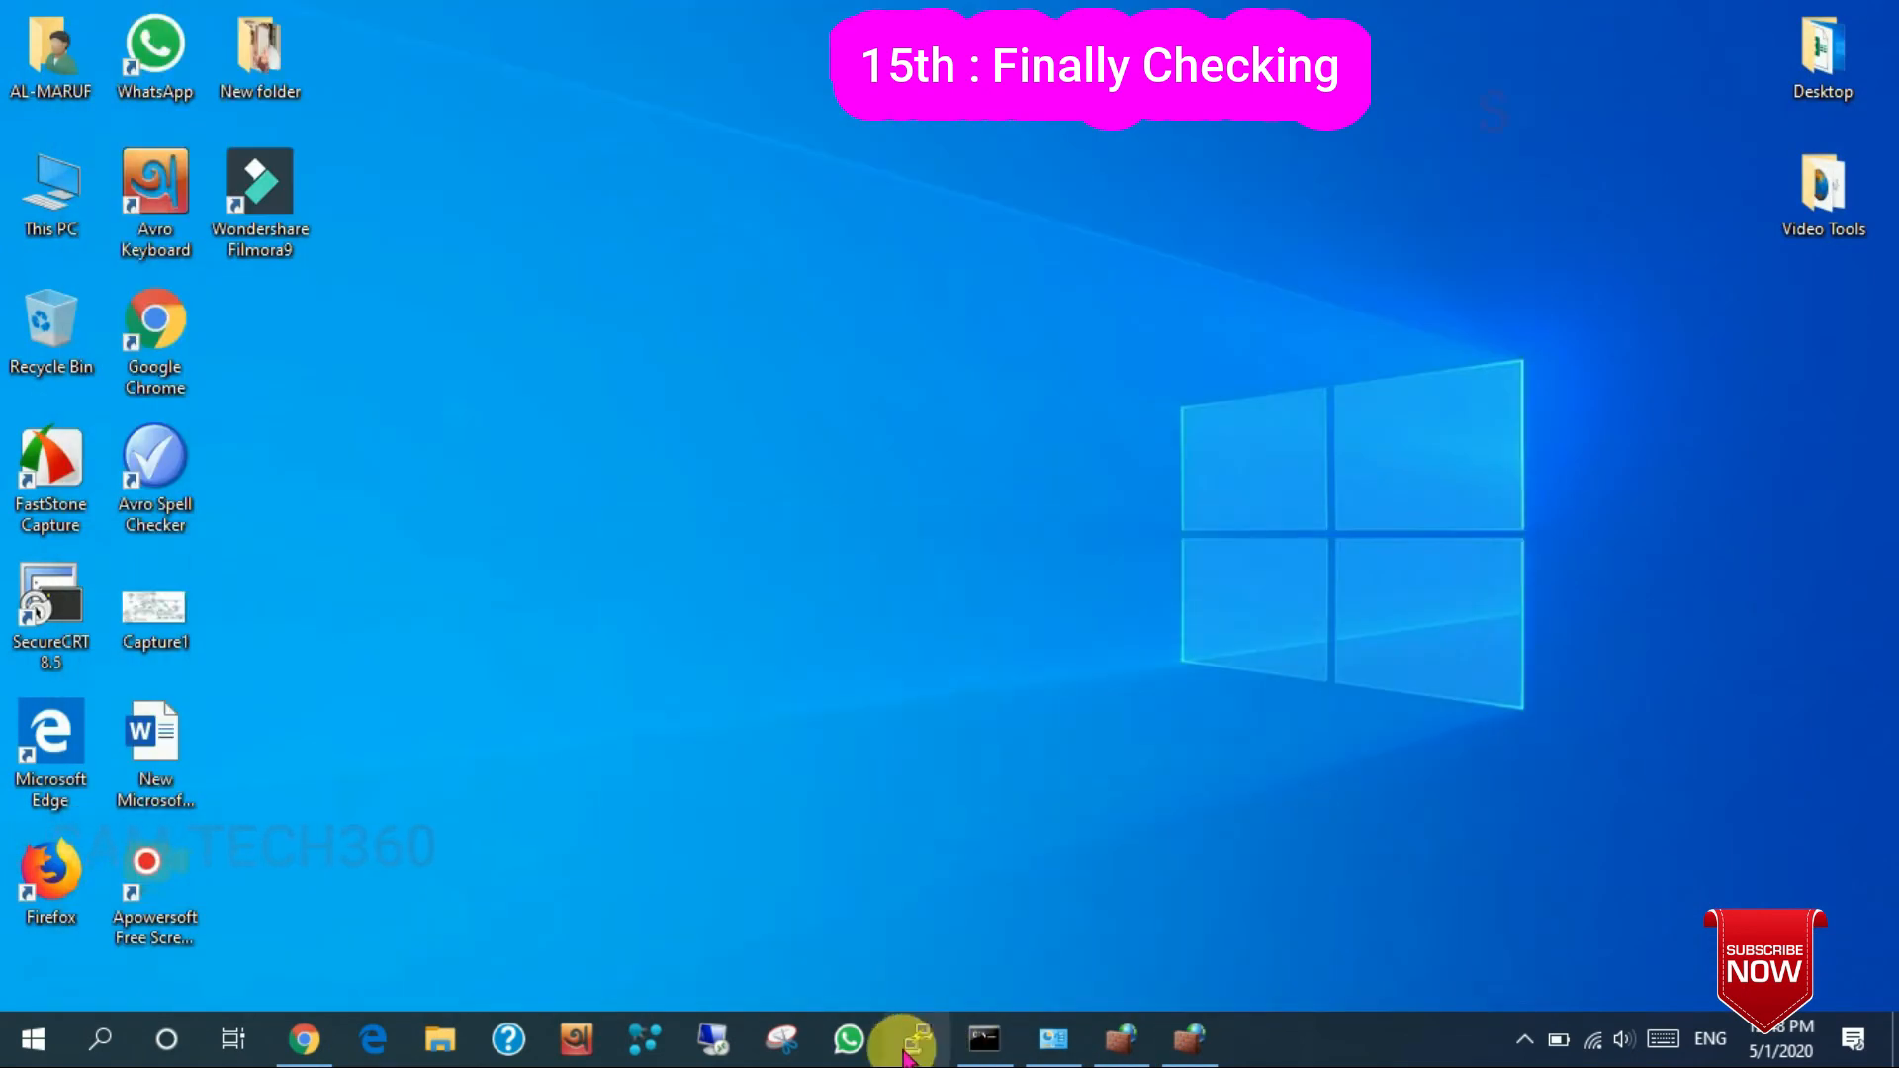
{"action": "left_click", "coordinate": [987, 1040]}
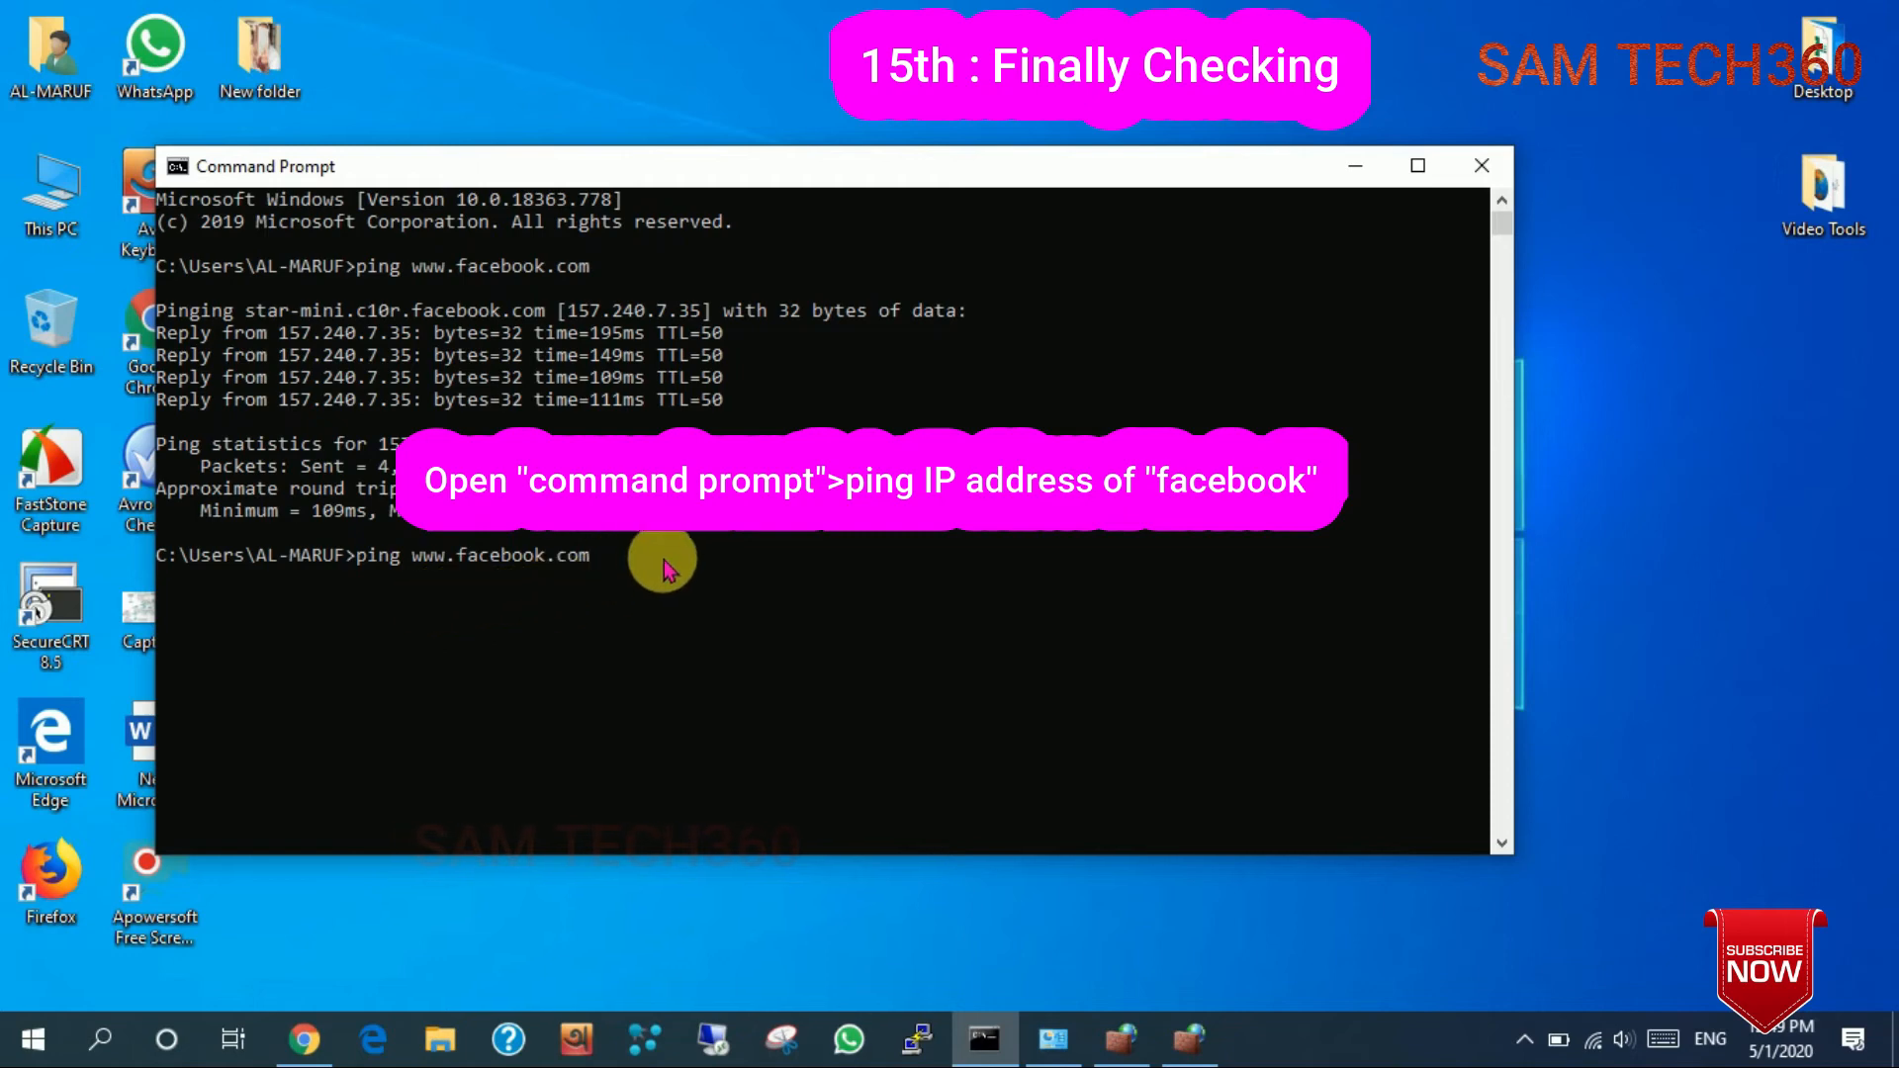
{"action": "left_click_drag", "start_coordinate": [634, 560], "coordinate": [365, 566]}
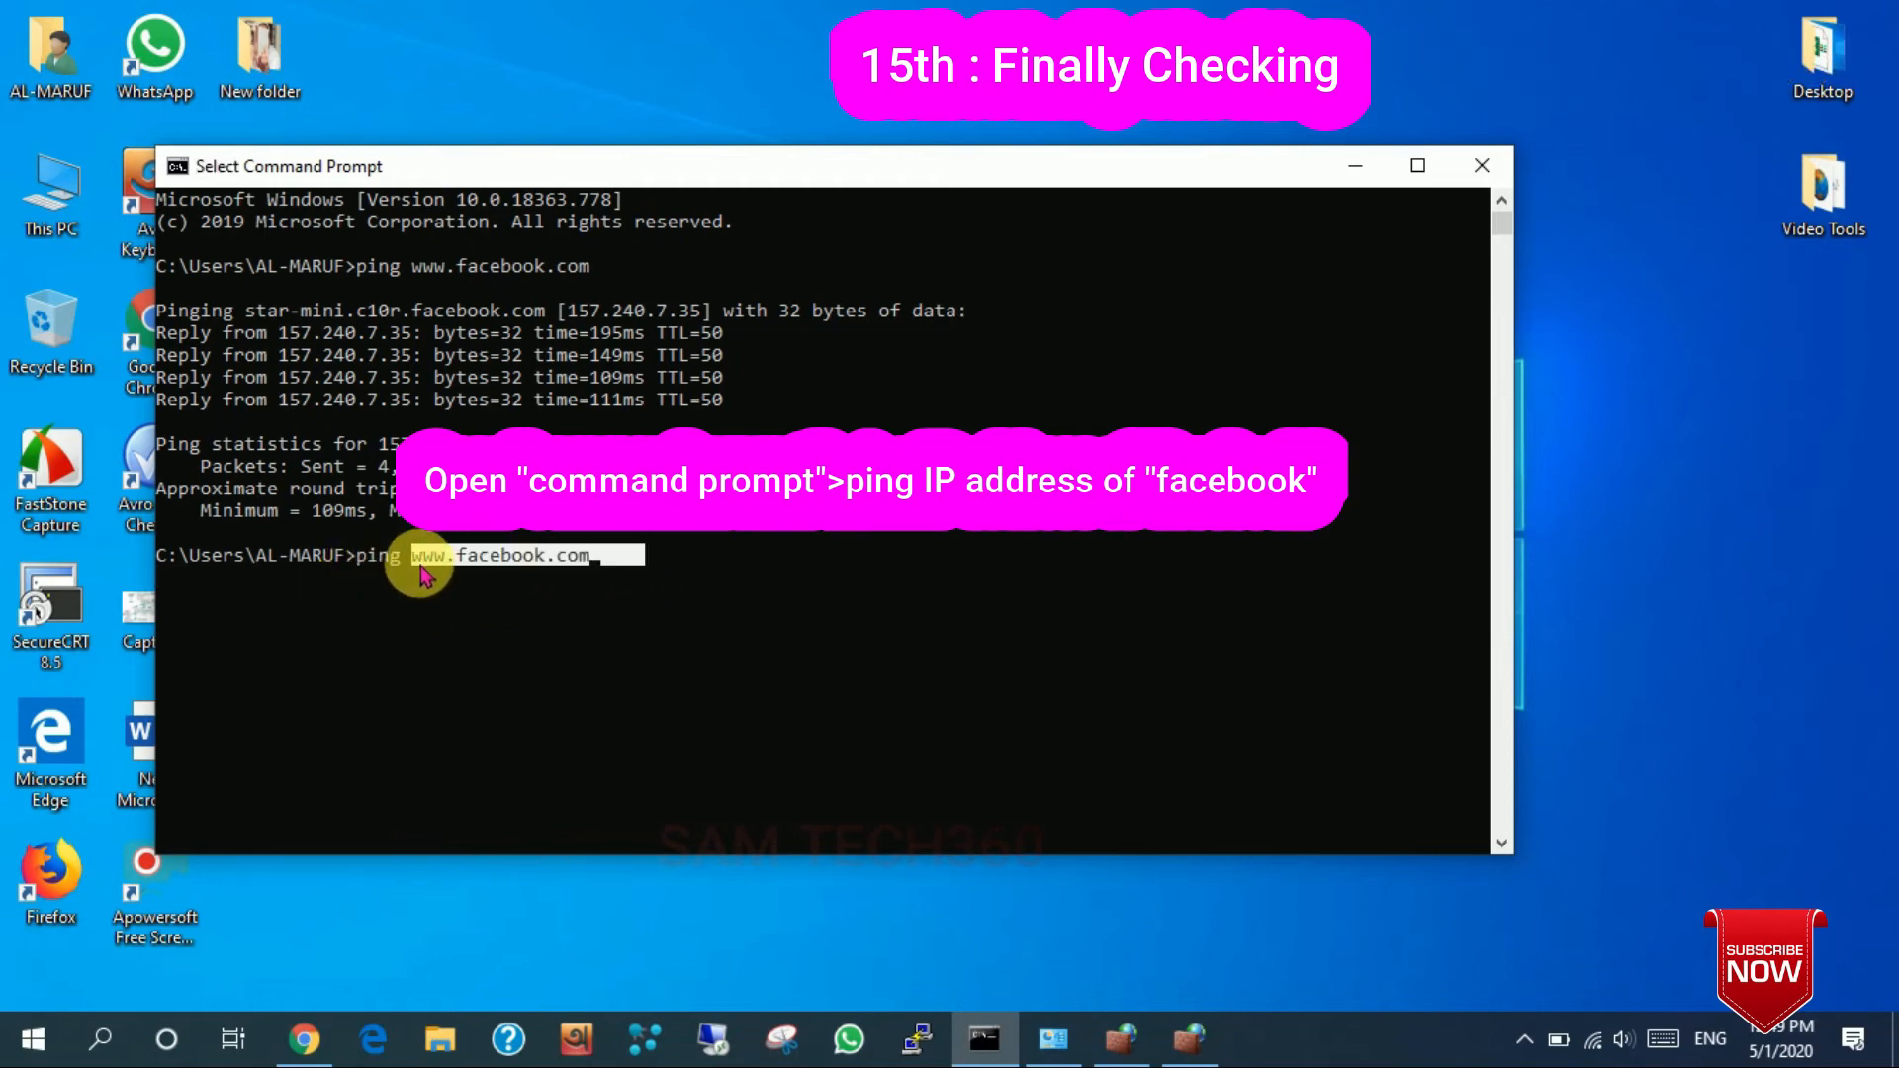
{"action": "left_click", "coordinate": [827, 597]}
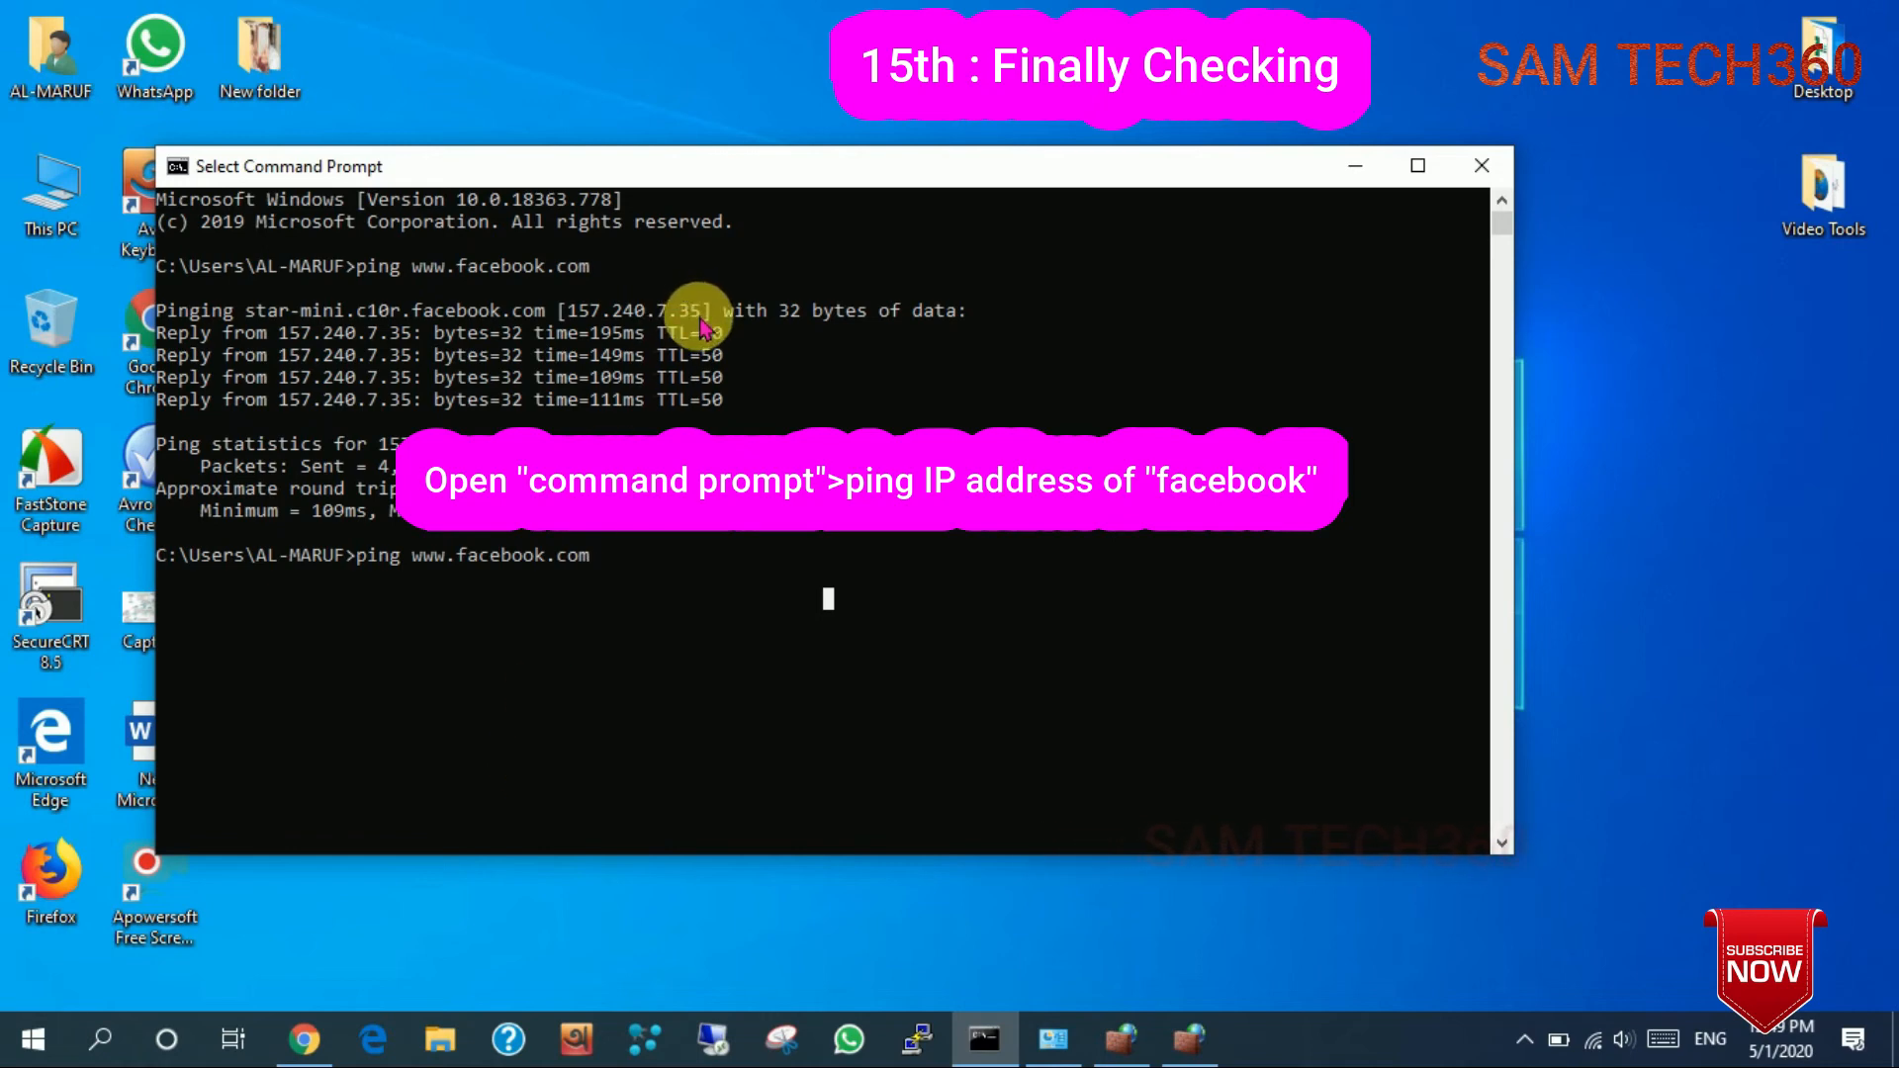
{"action": "left_click_drag", "start_coordinate": [697, 322], "coordinate": [378, 326]}
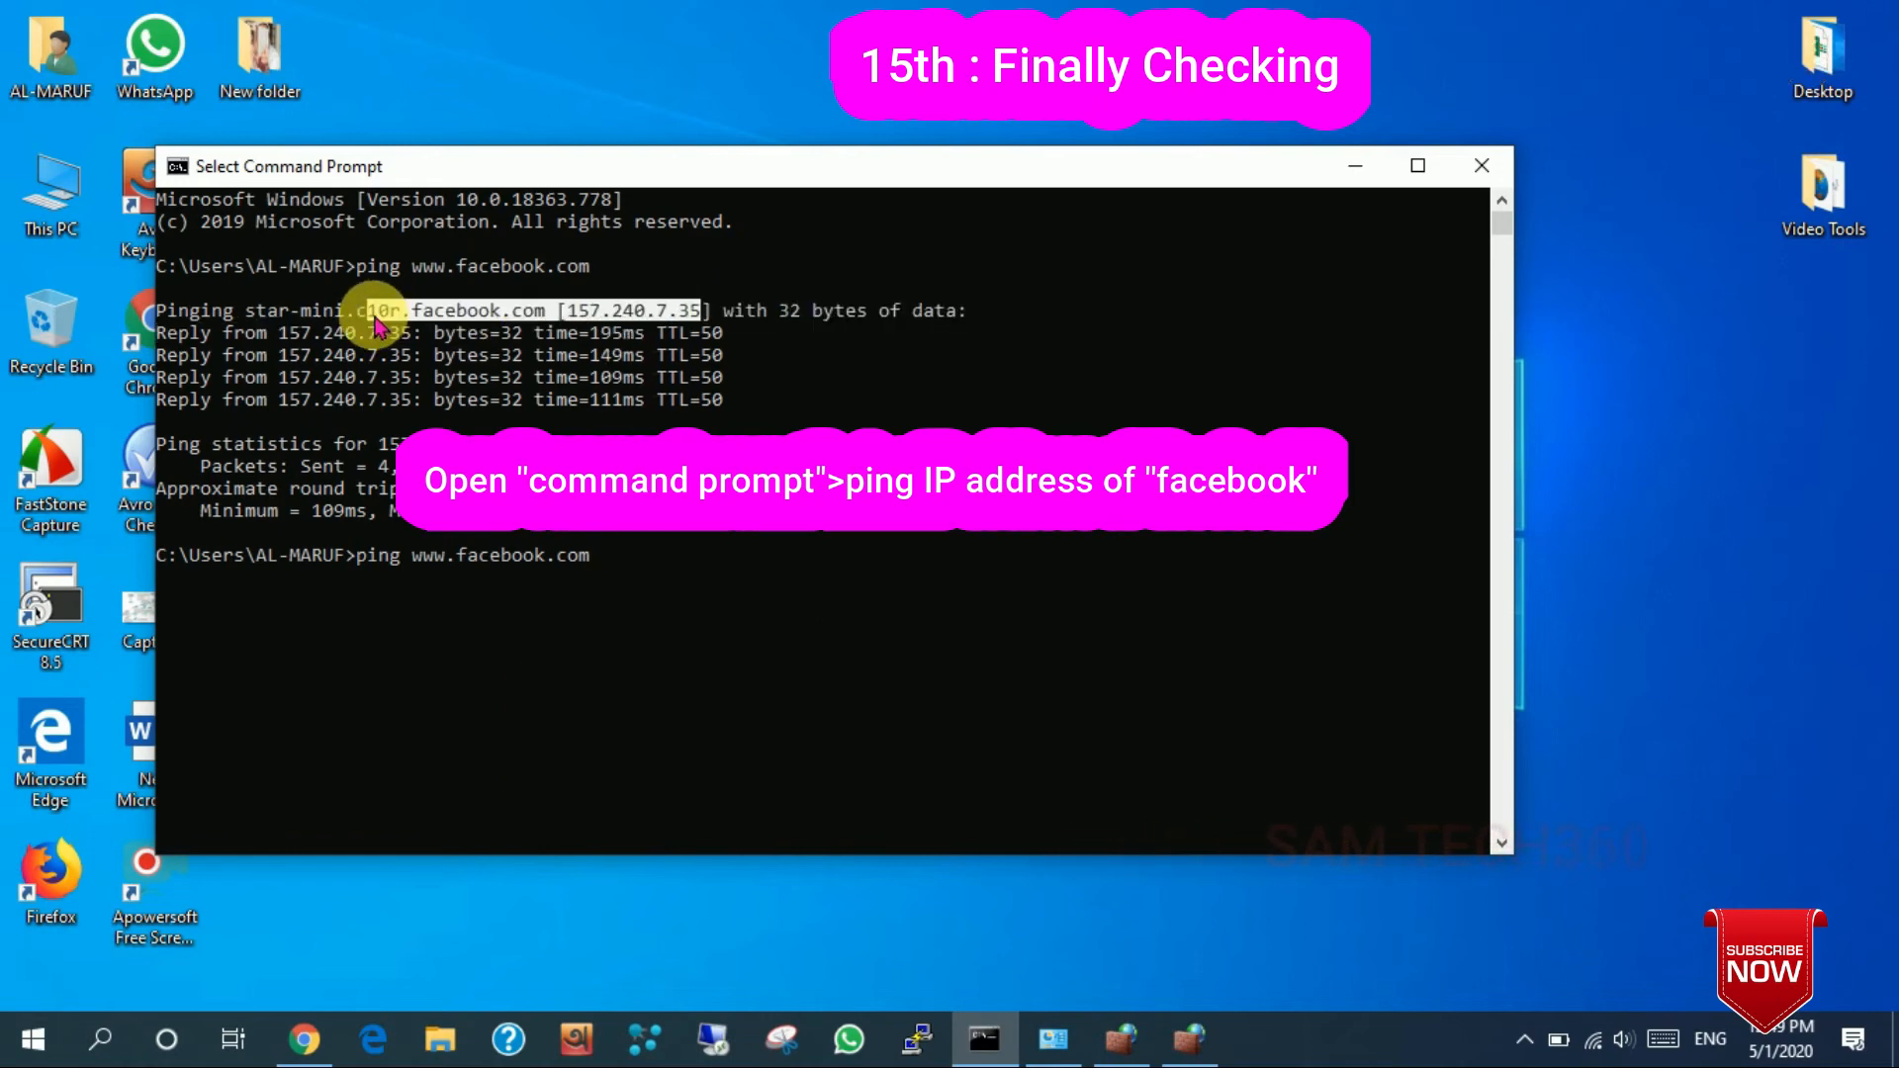
{"action": "left_click_drag", "start_coordinate": [842, 618], "coordinate": [795, 624]}
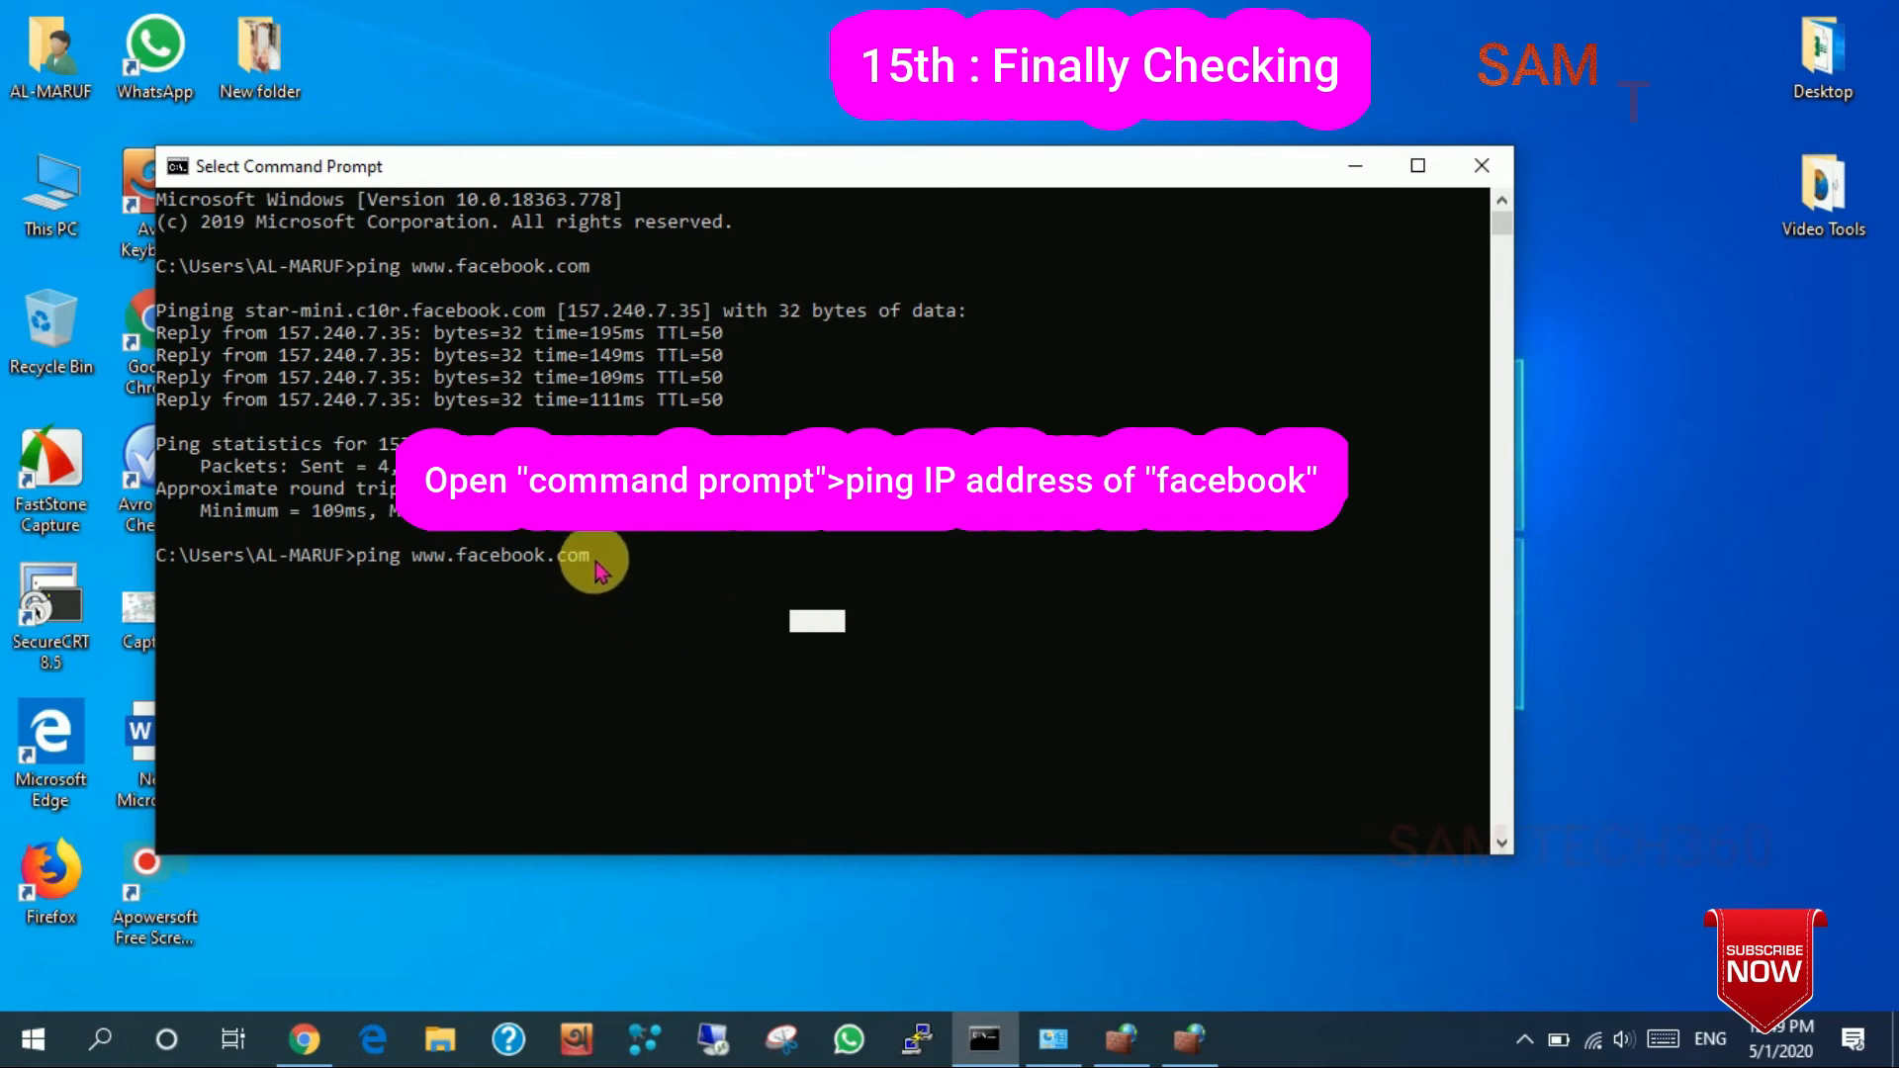
{"action": "left_click_drag", "start_coordinate": [596, 561], "coordinate": [420, 557]}
{"action": "left_click", "coordinate": [605, 623]}
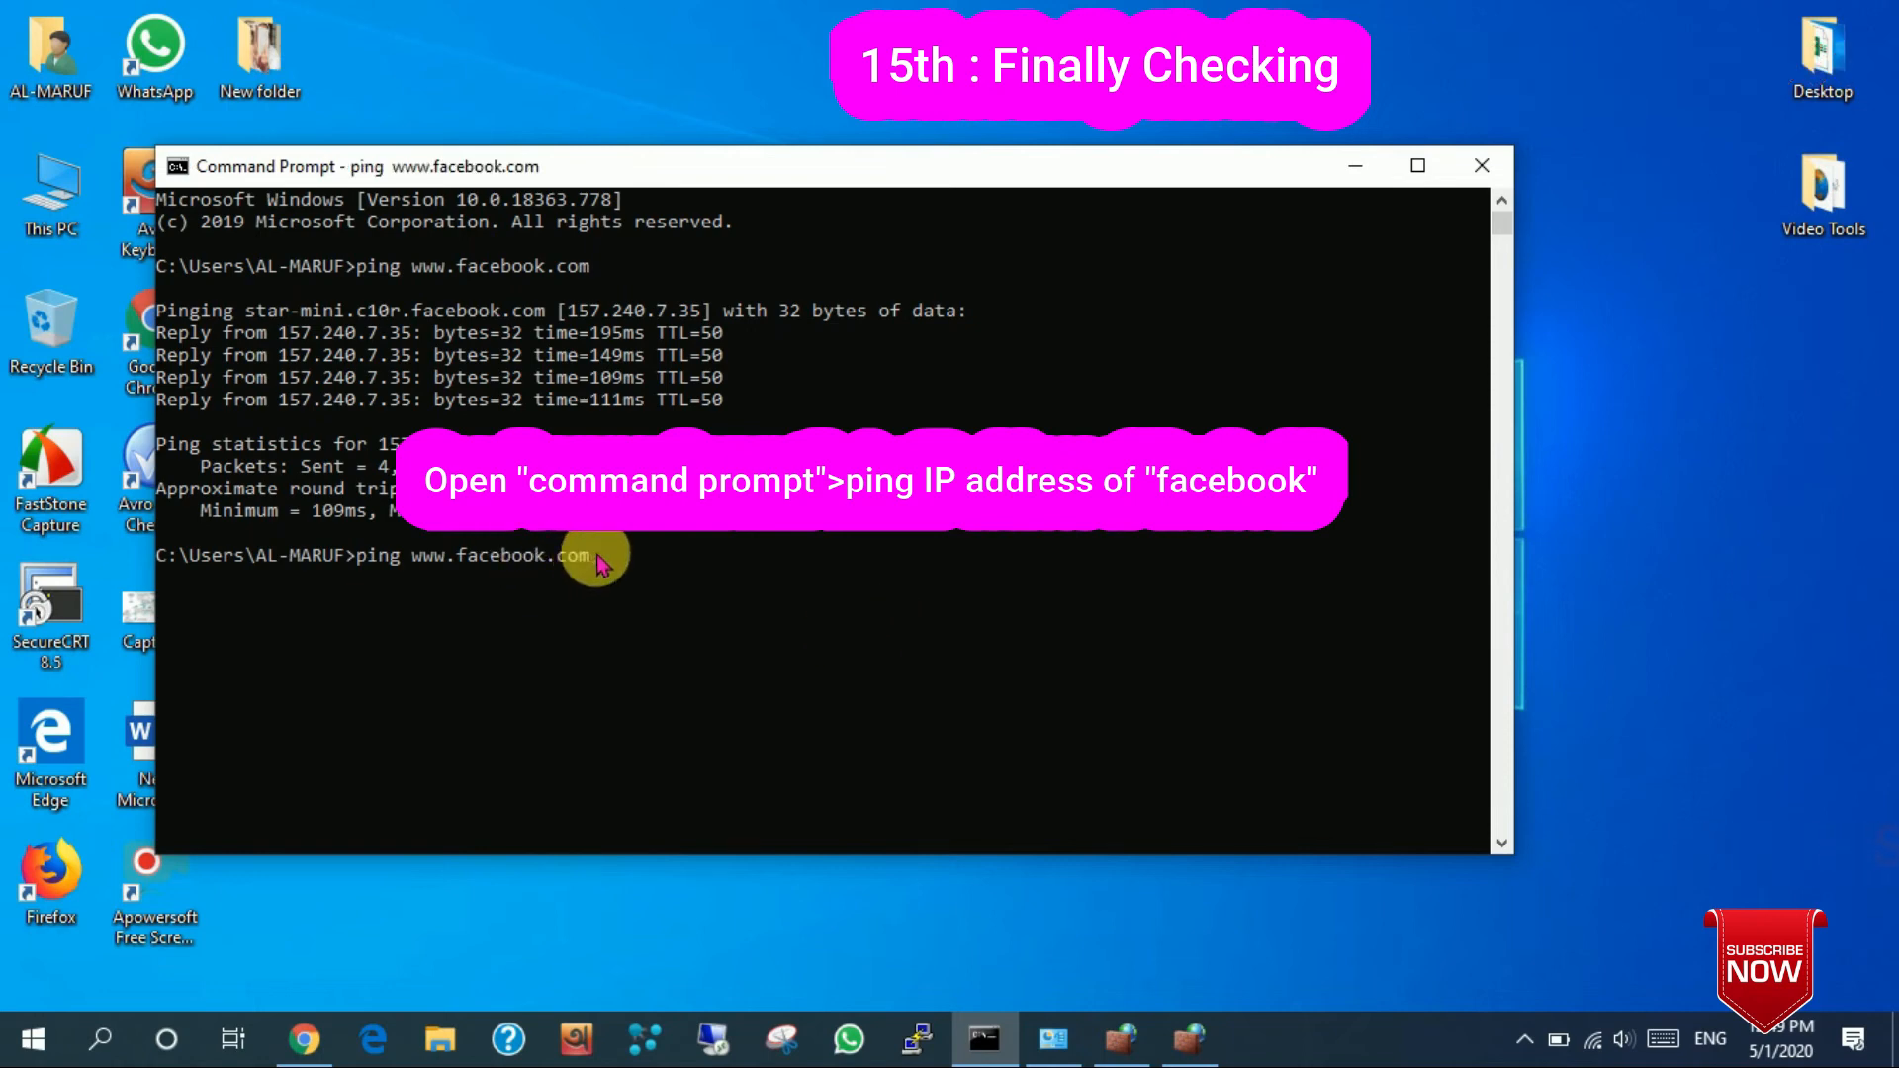
{"action": "key", "text": "Return"}
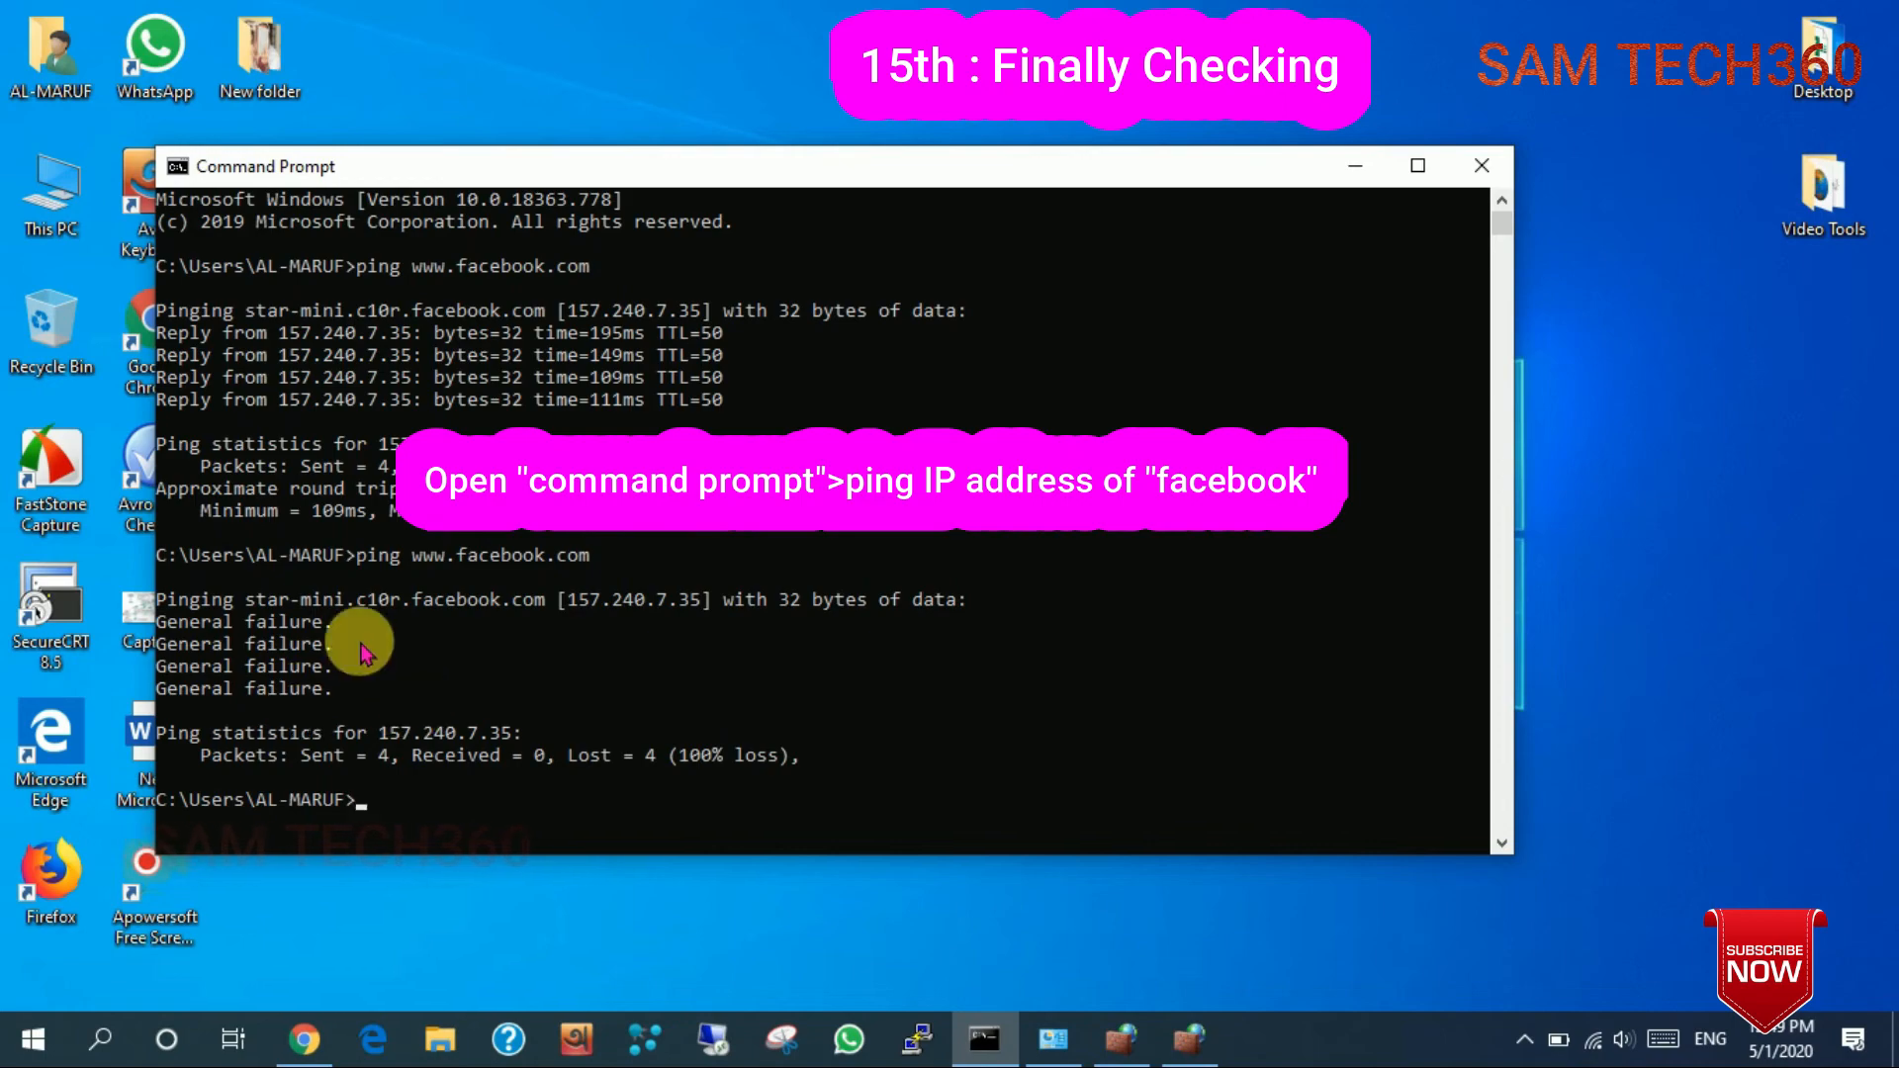
{"action": "left_click", "coordinate": [1361, 168]}
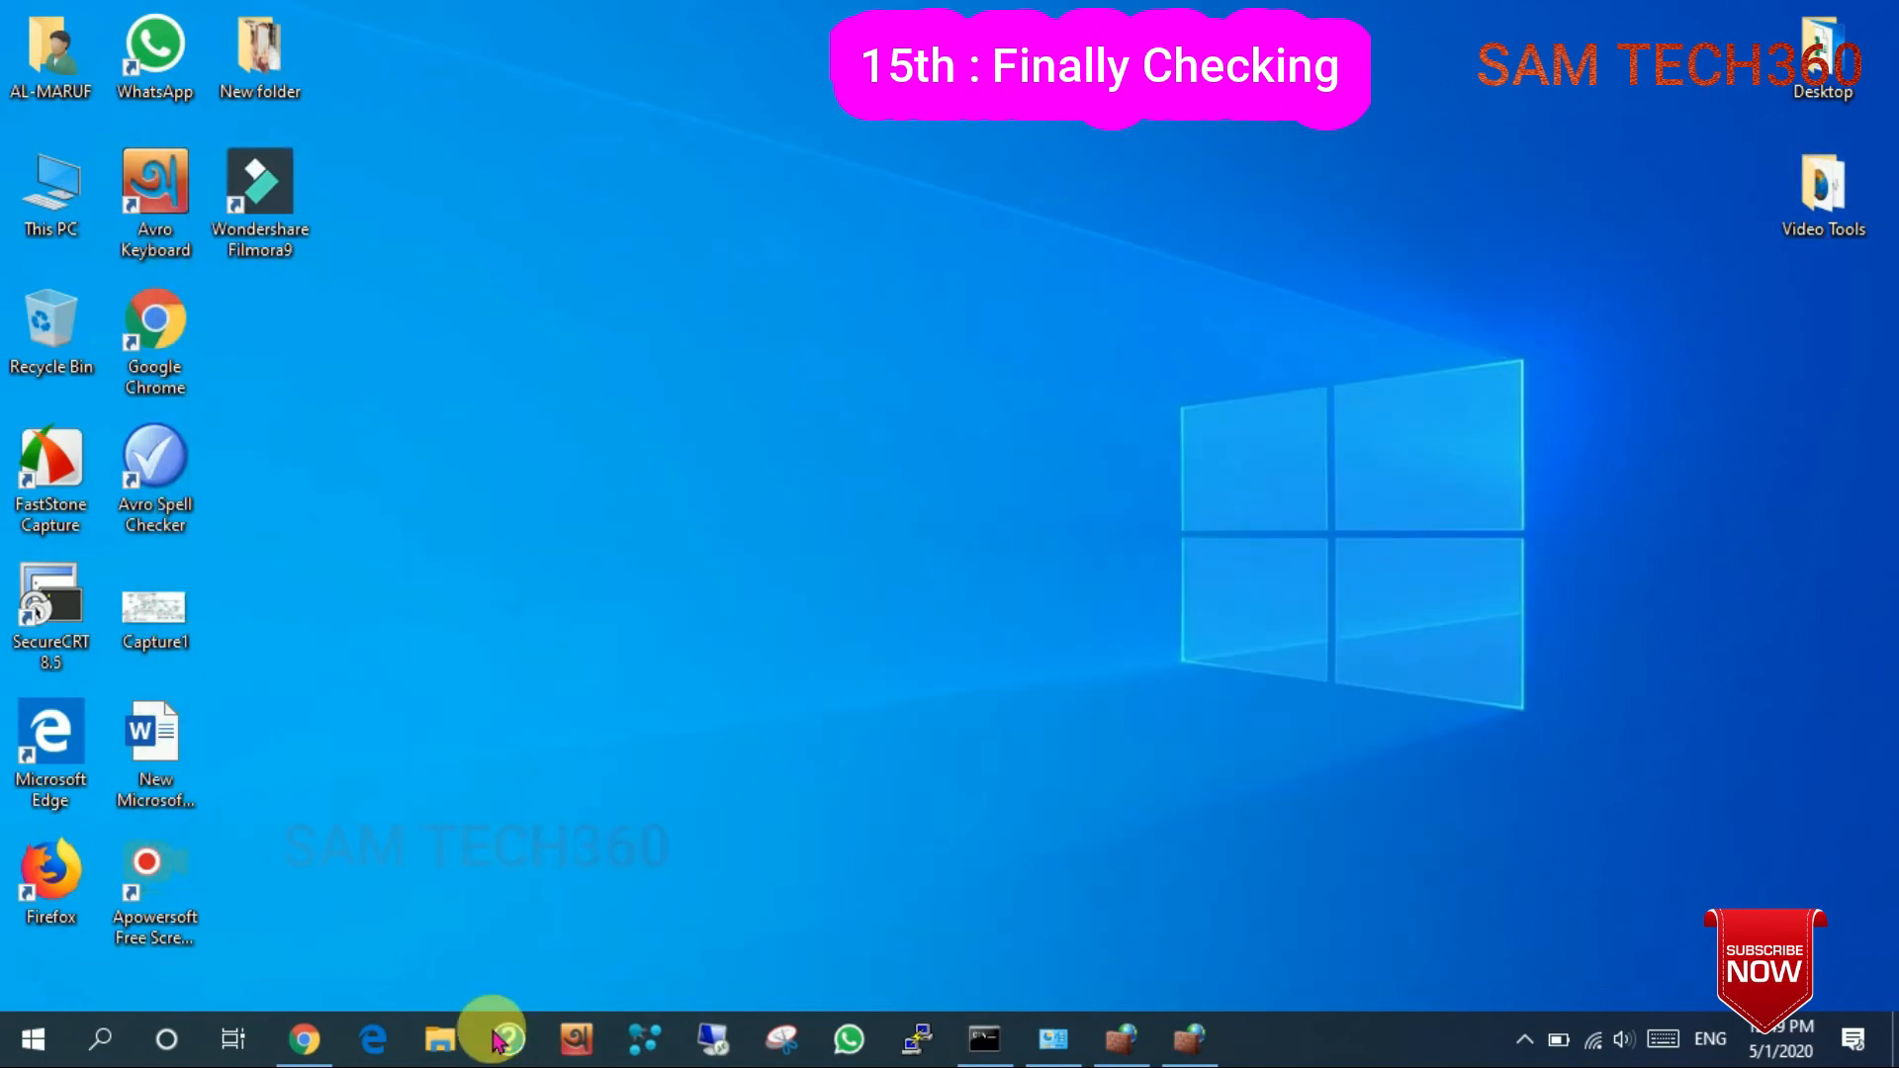
Switch to Chrome and load facebook.com again twice to check whether the site is blocked
{"action": "left_click", "coordinate": [314, 1049]}
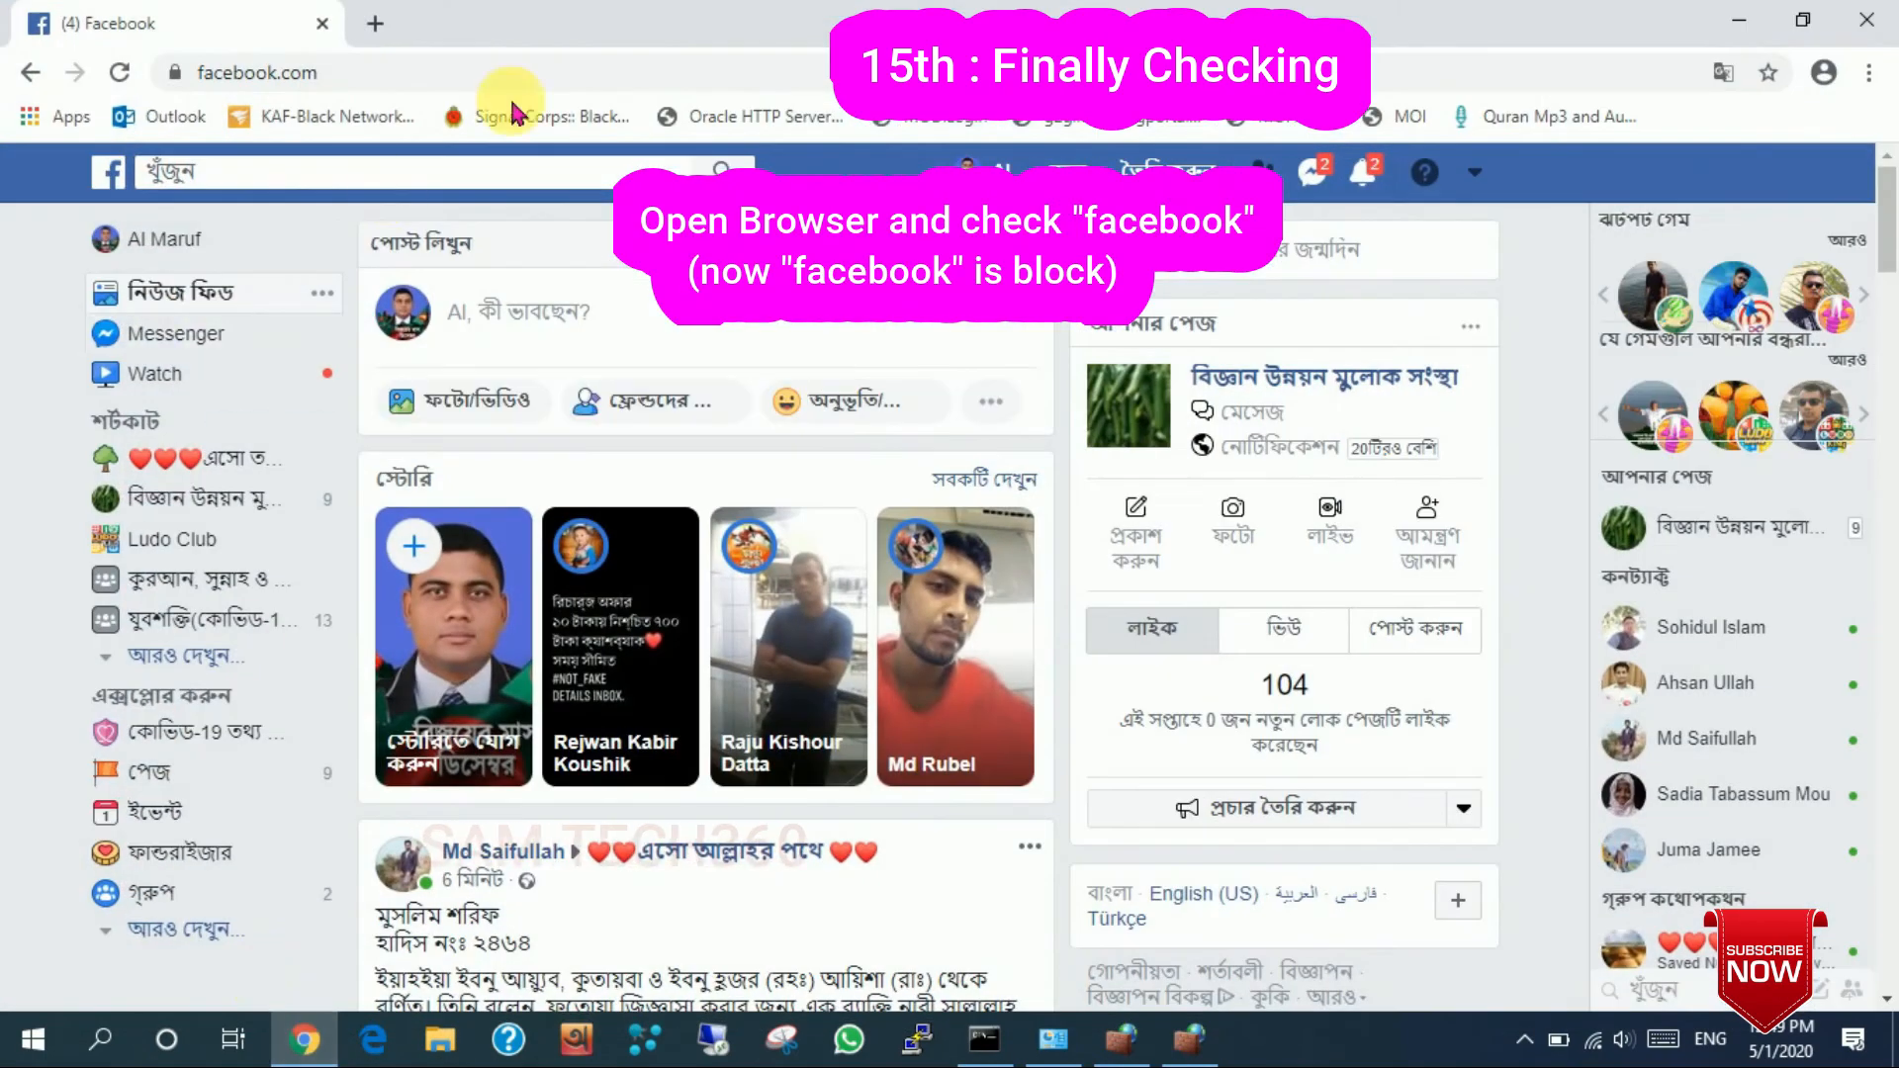
{"action": "left_click", "coordinate": [453, 85]}
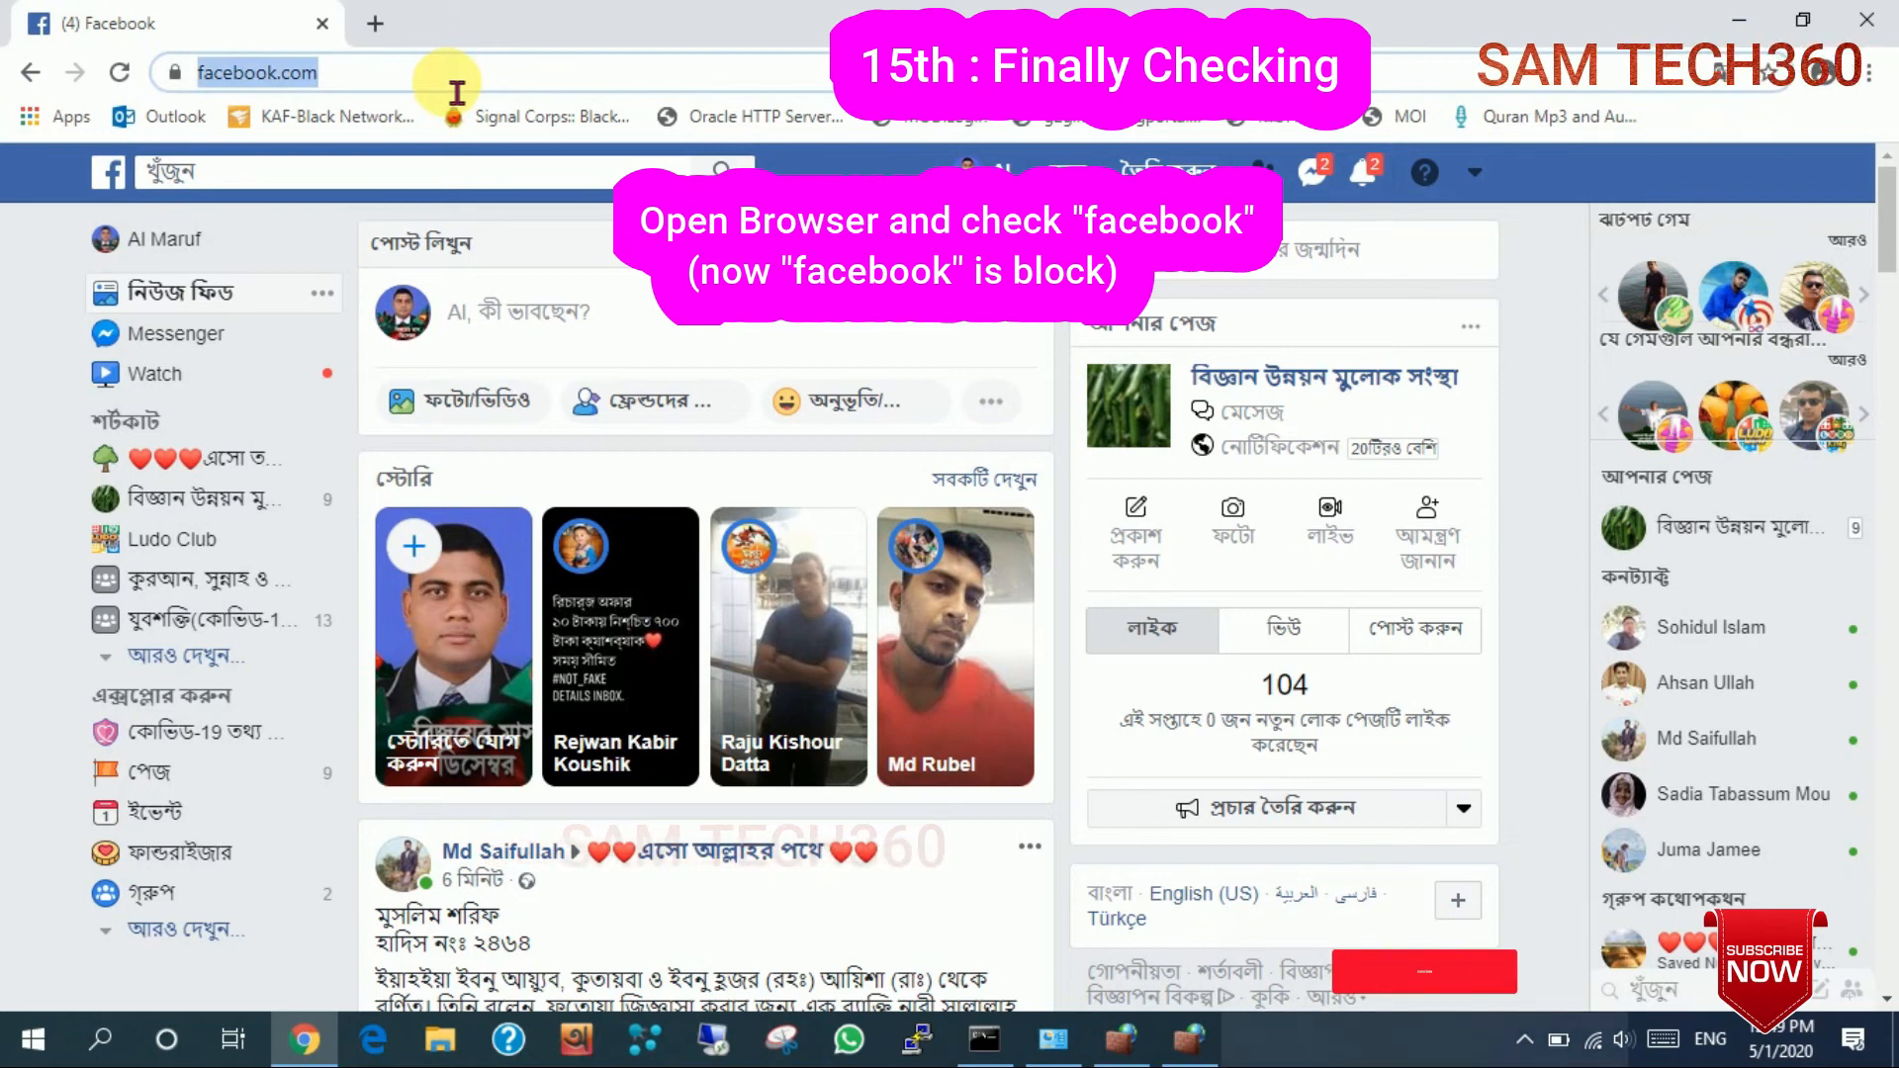
{"action": "key", "text": "Return"}
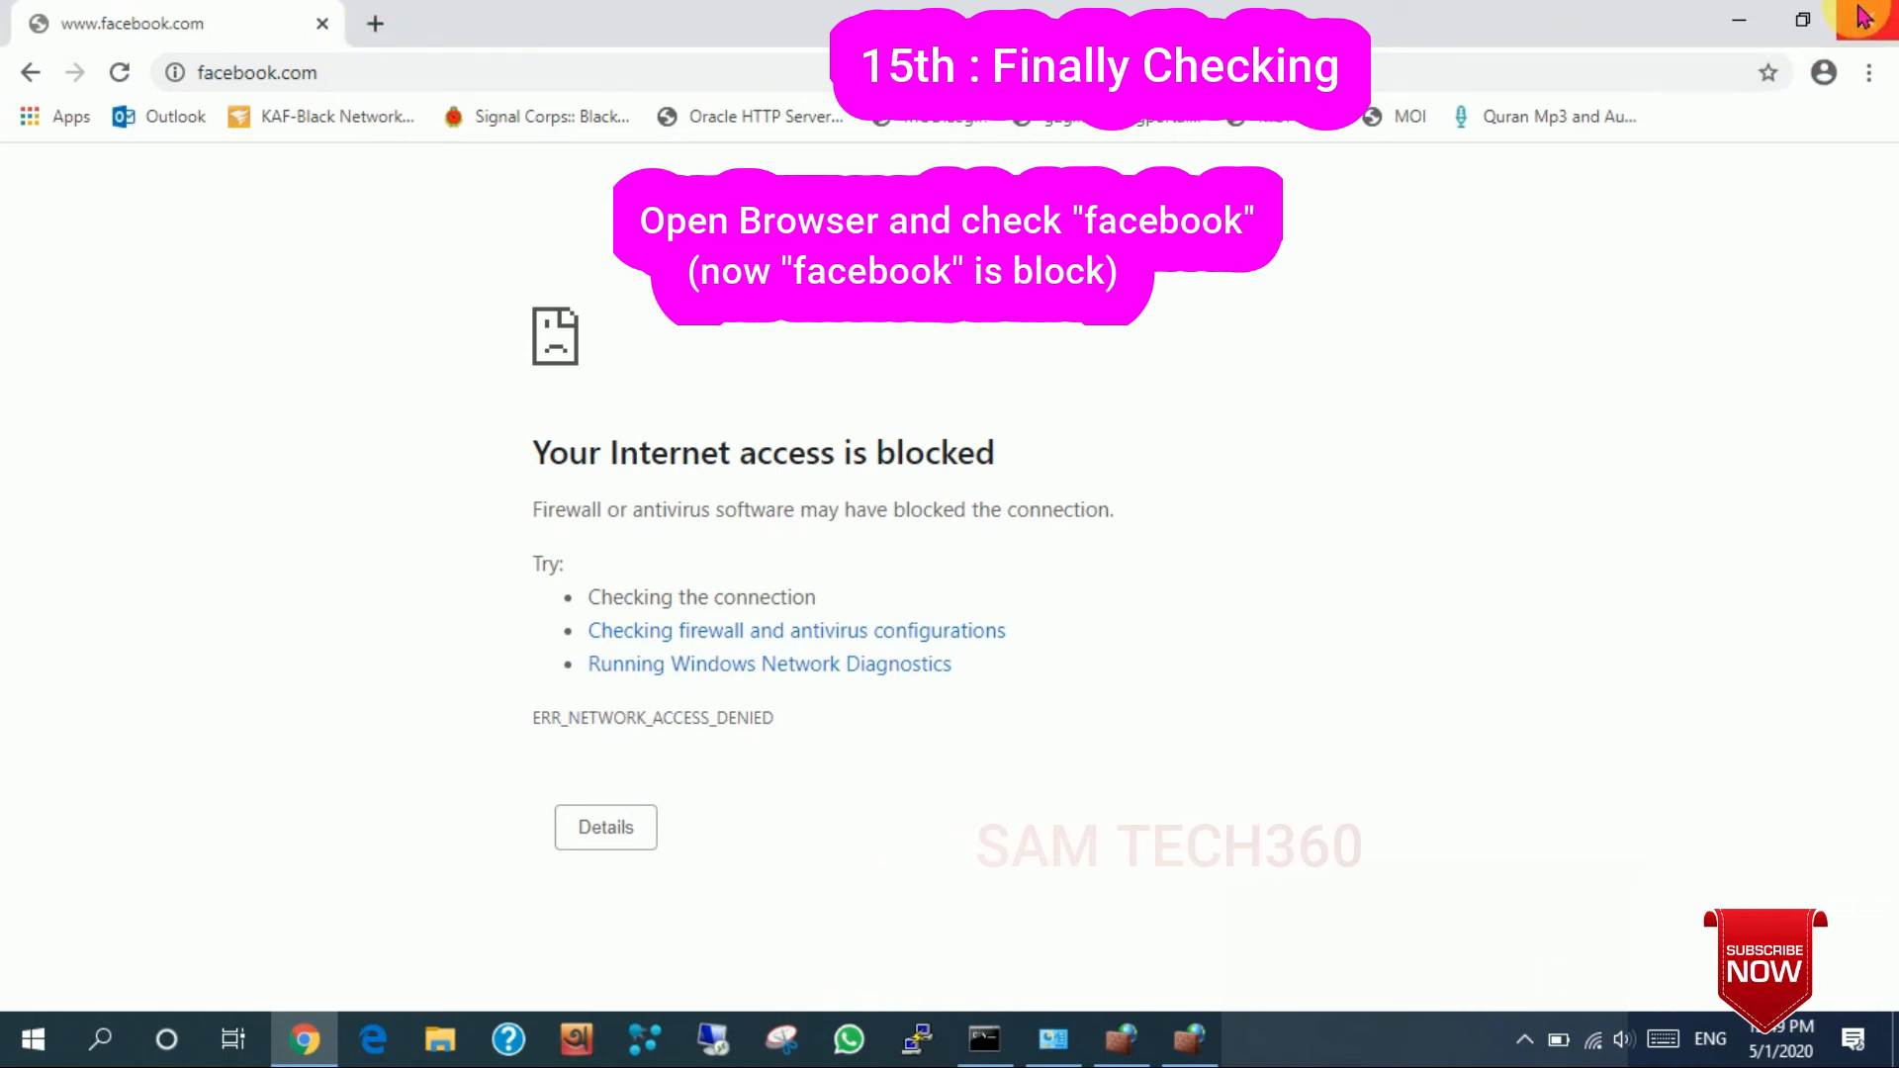
{"action": "left_click", "coordinate": [438, 91]}
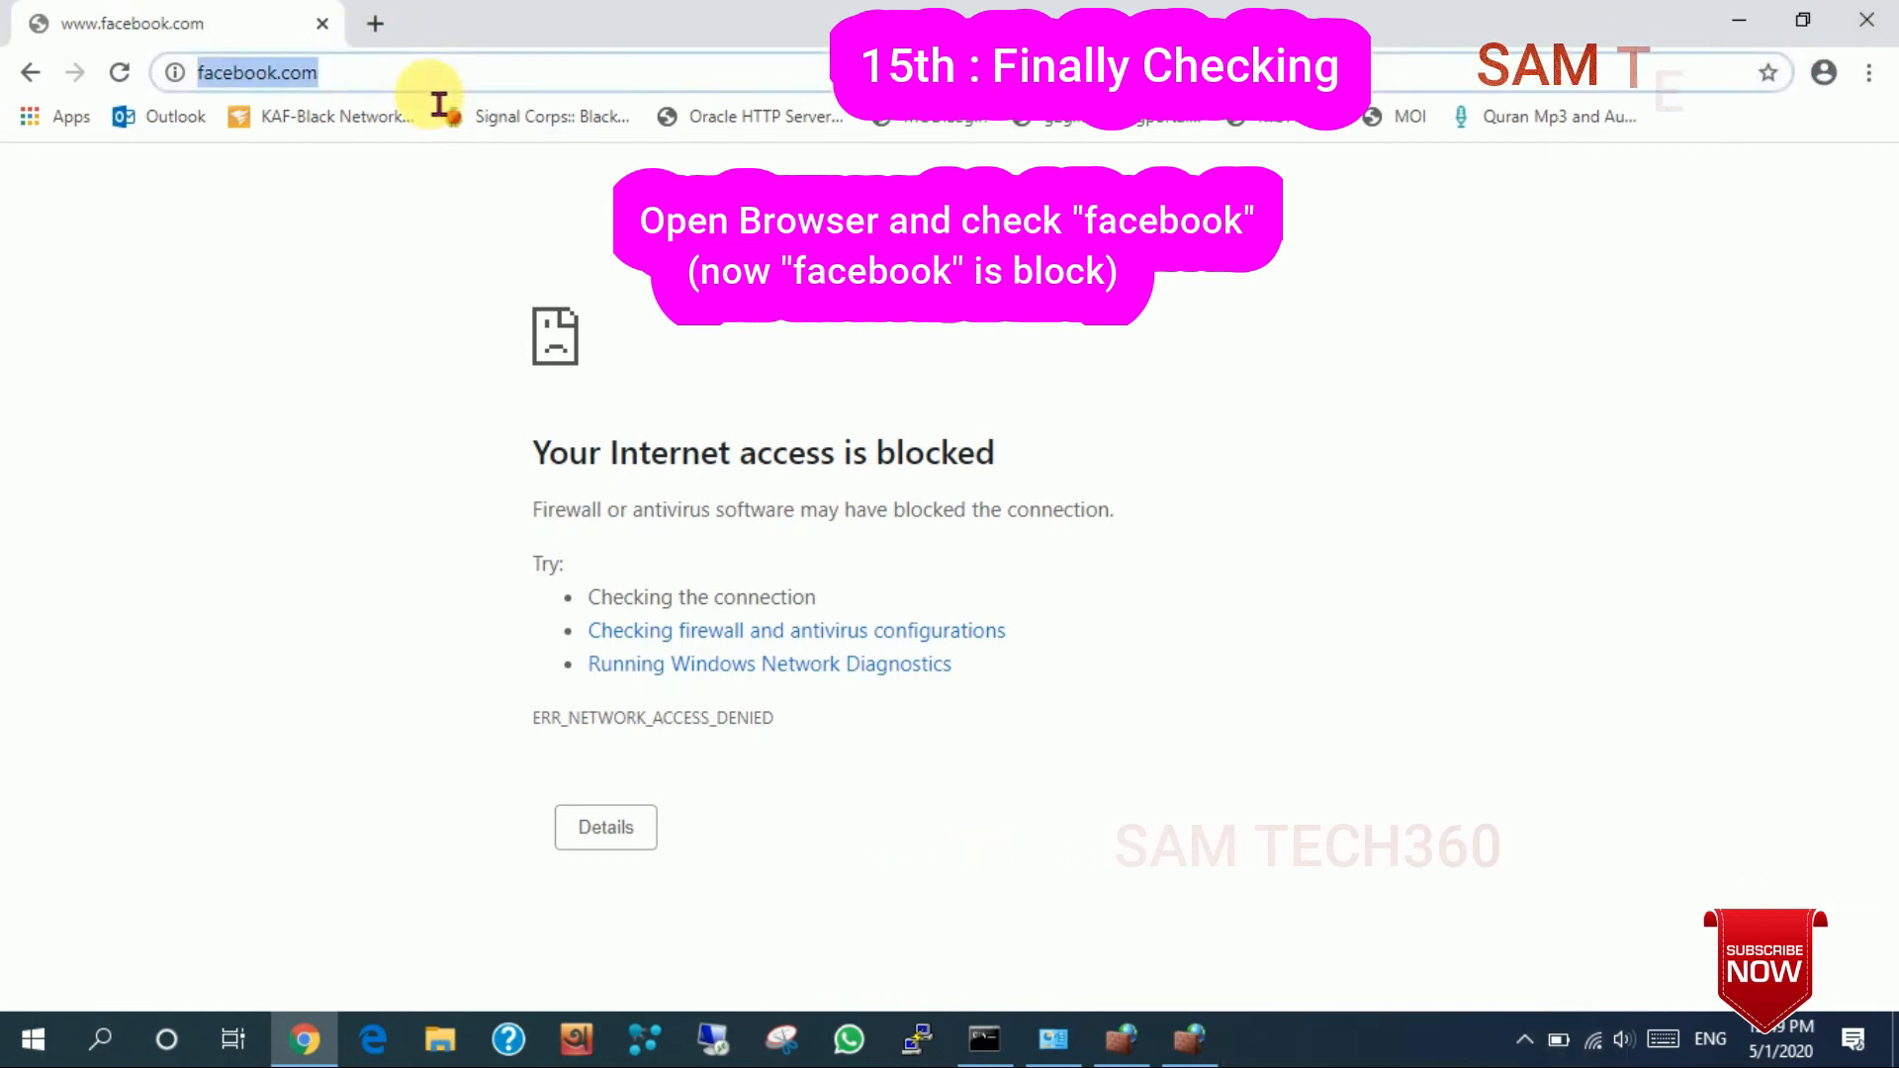
{"action": "key", "text": "Return"}
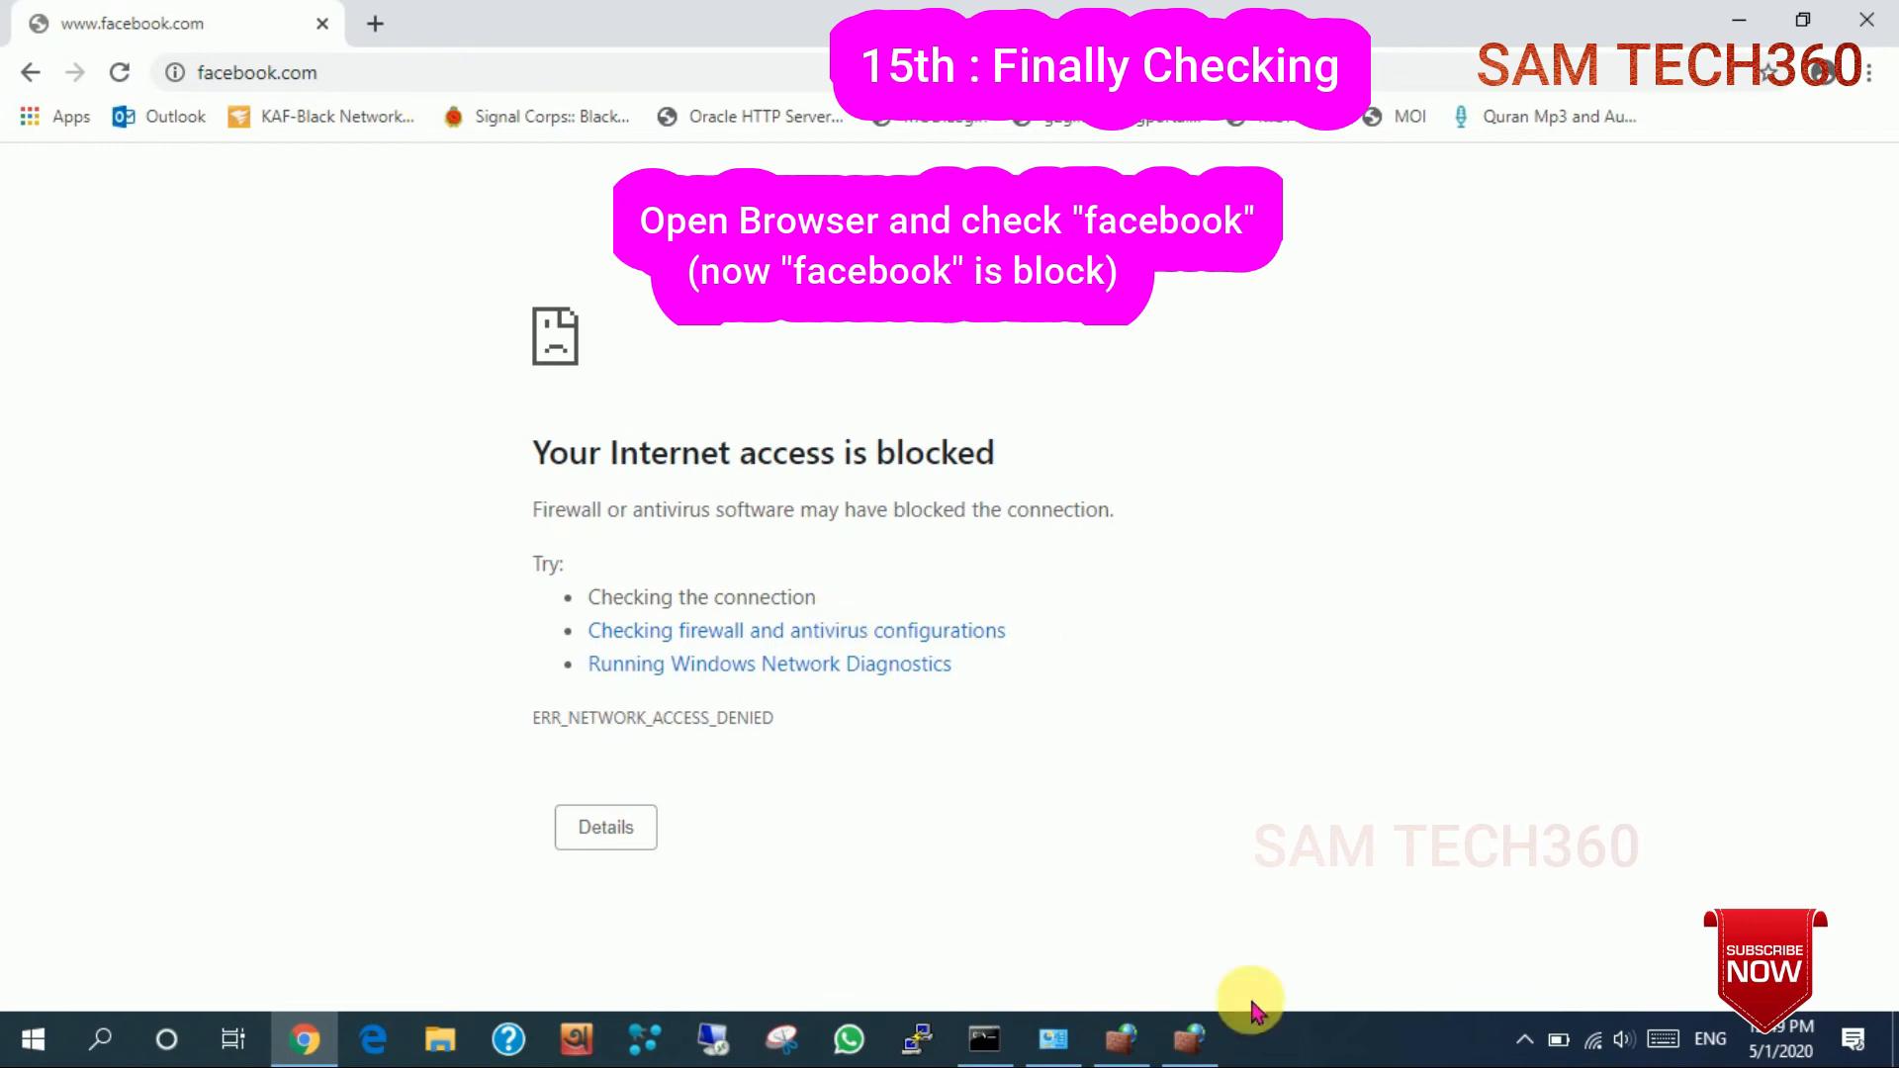
{"action": "left_click", "coordinate": [1189, 1039]}
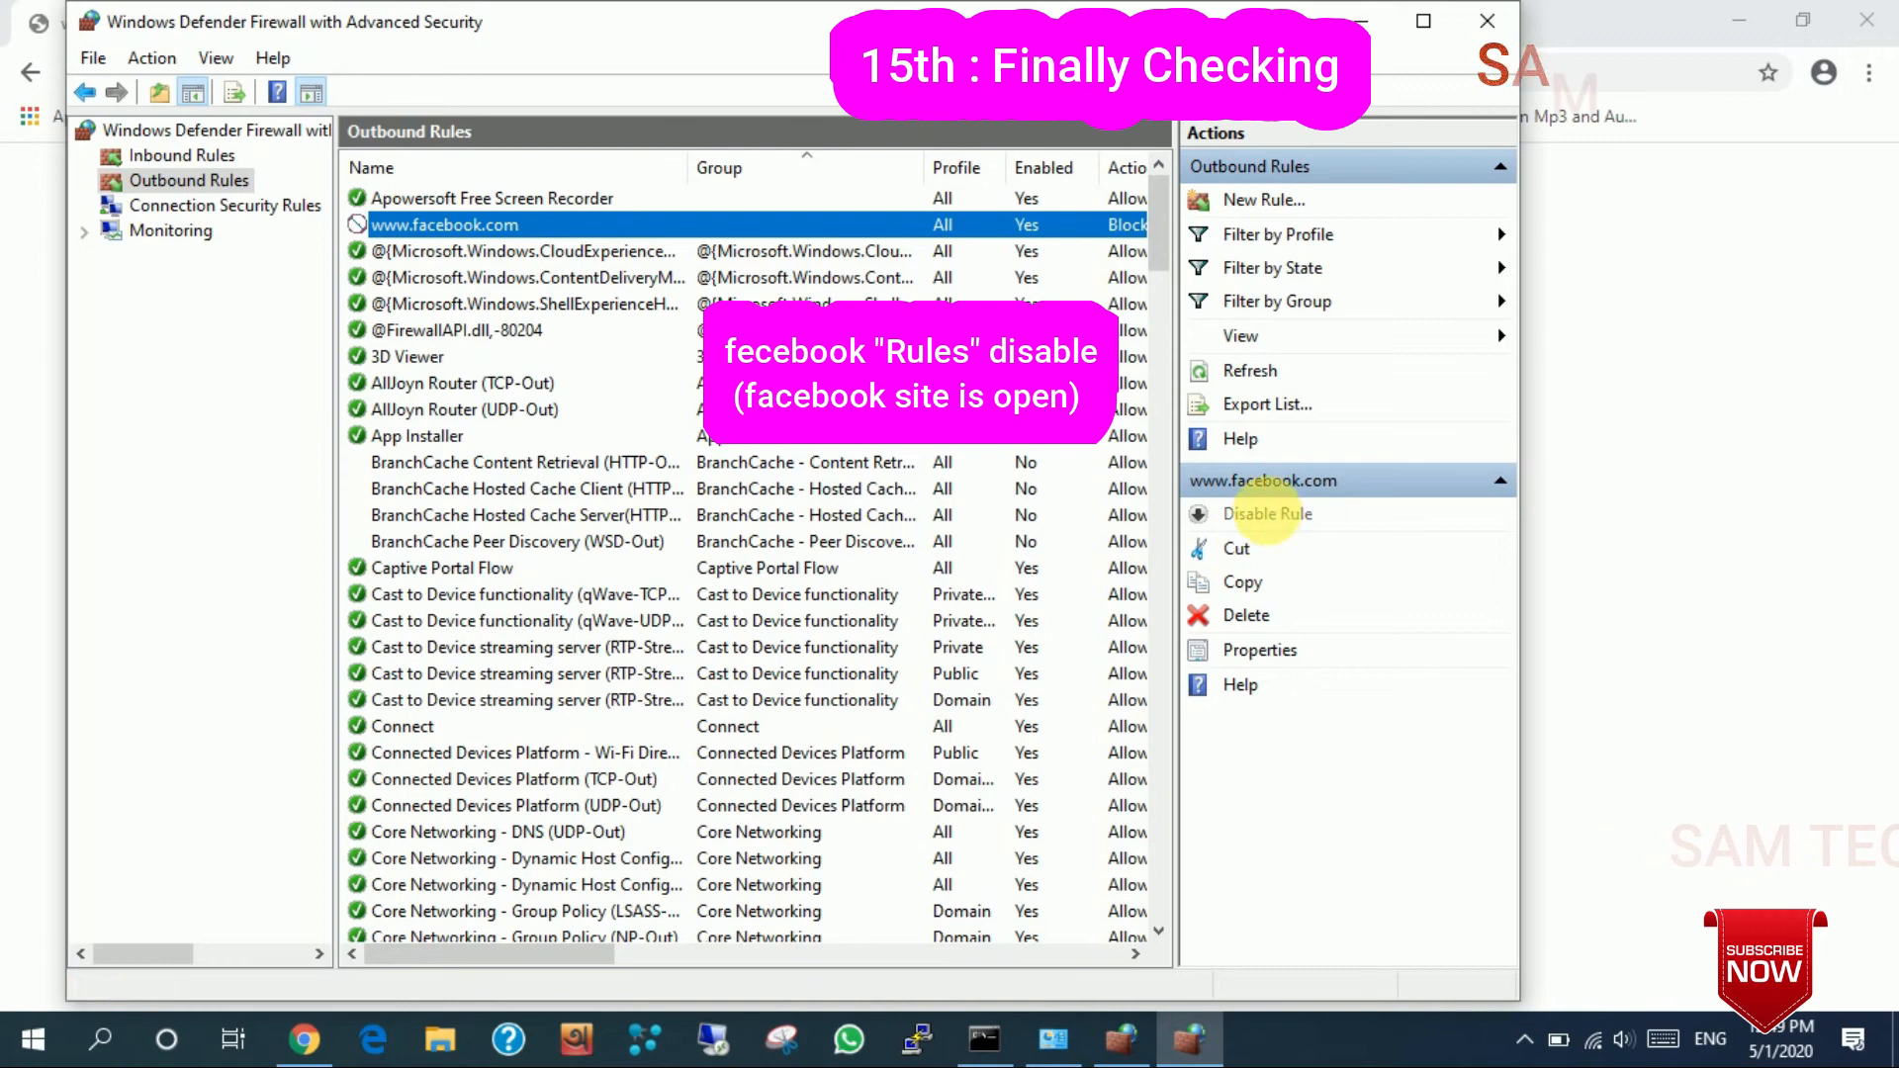
{"action": "left_click", "coordinate": [1286, 522]}
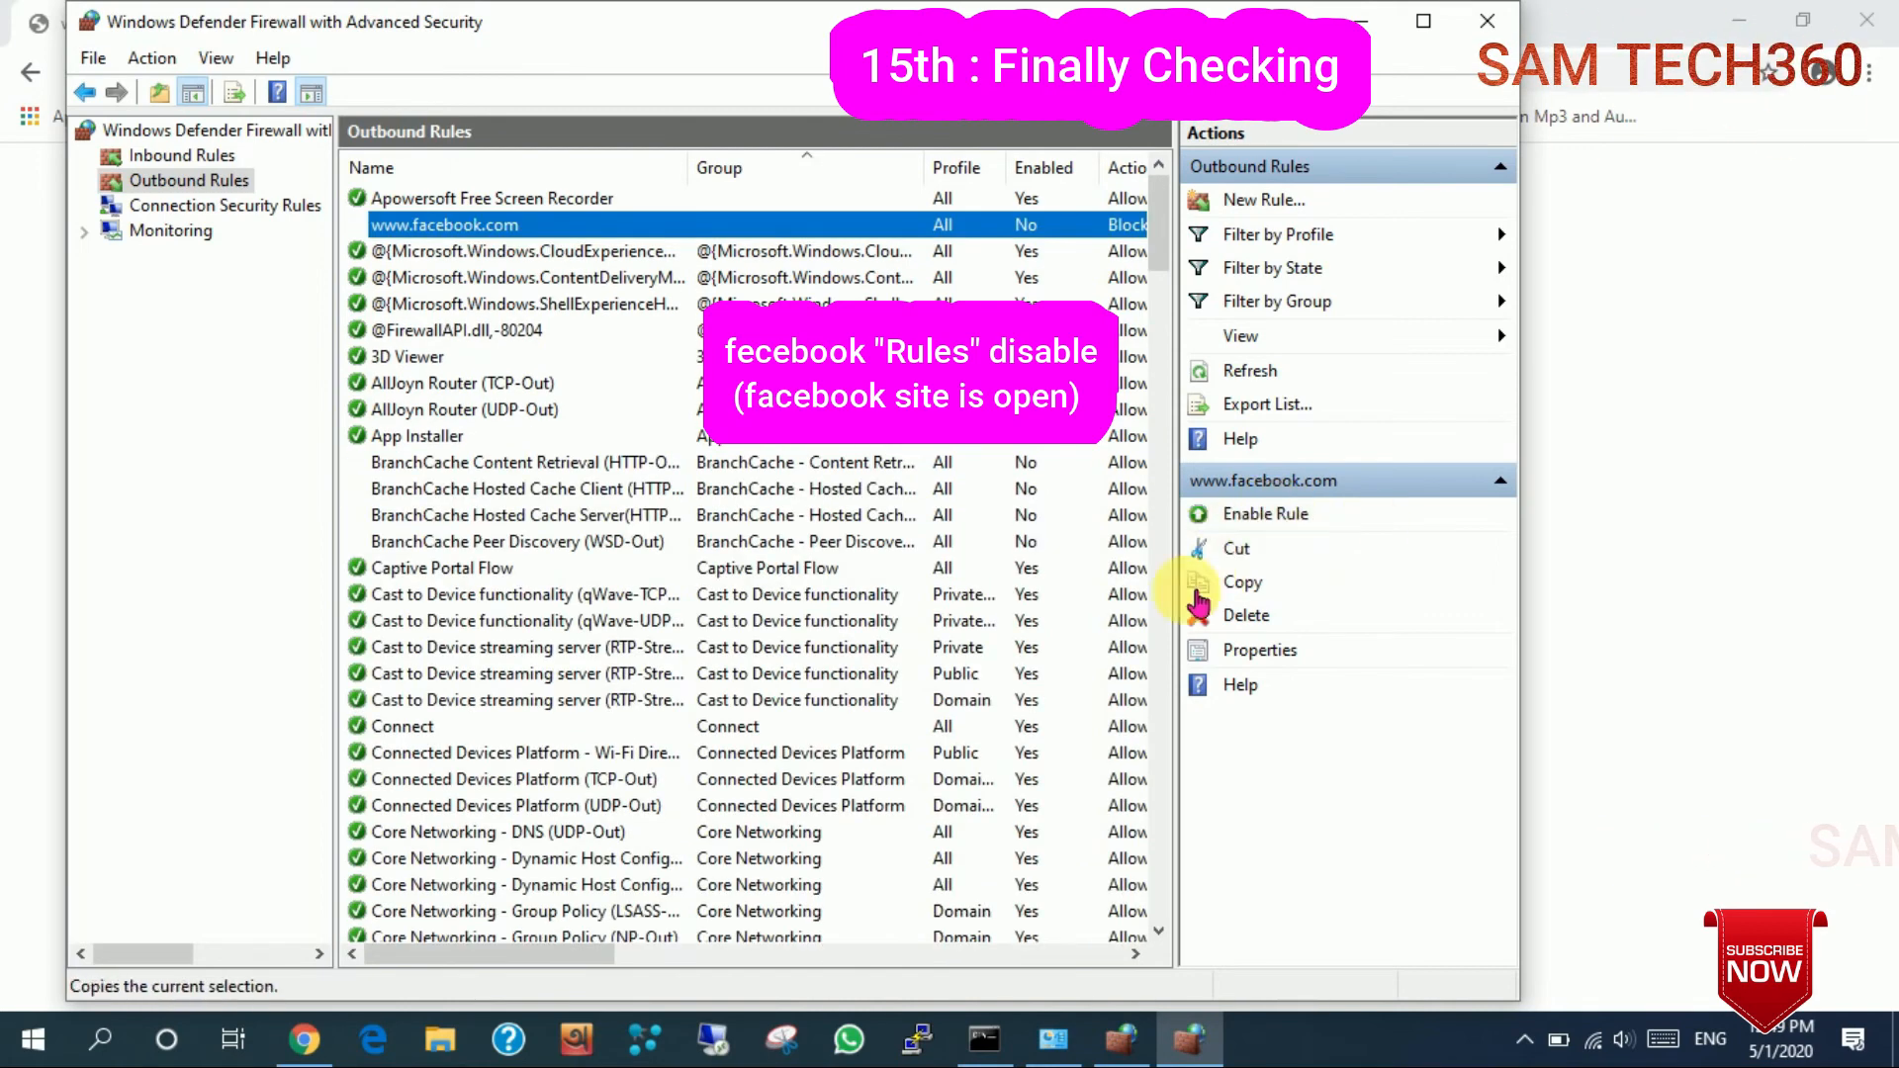
{"action": "left_click", "coordinate": [1363, 24]}
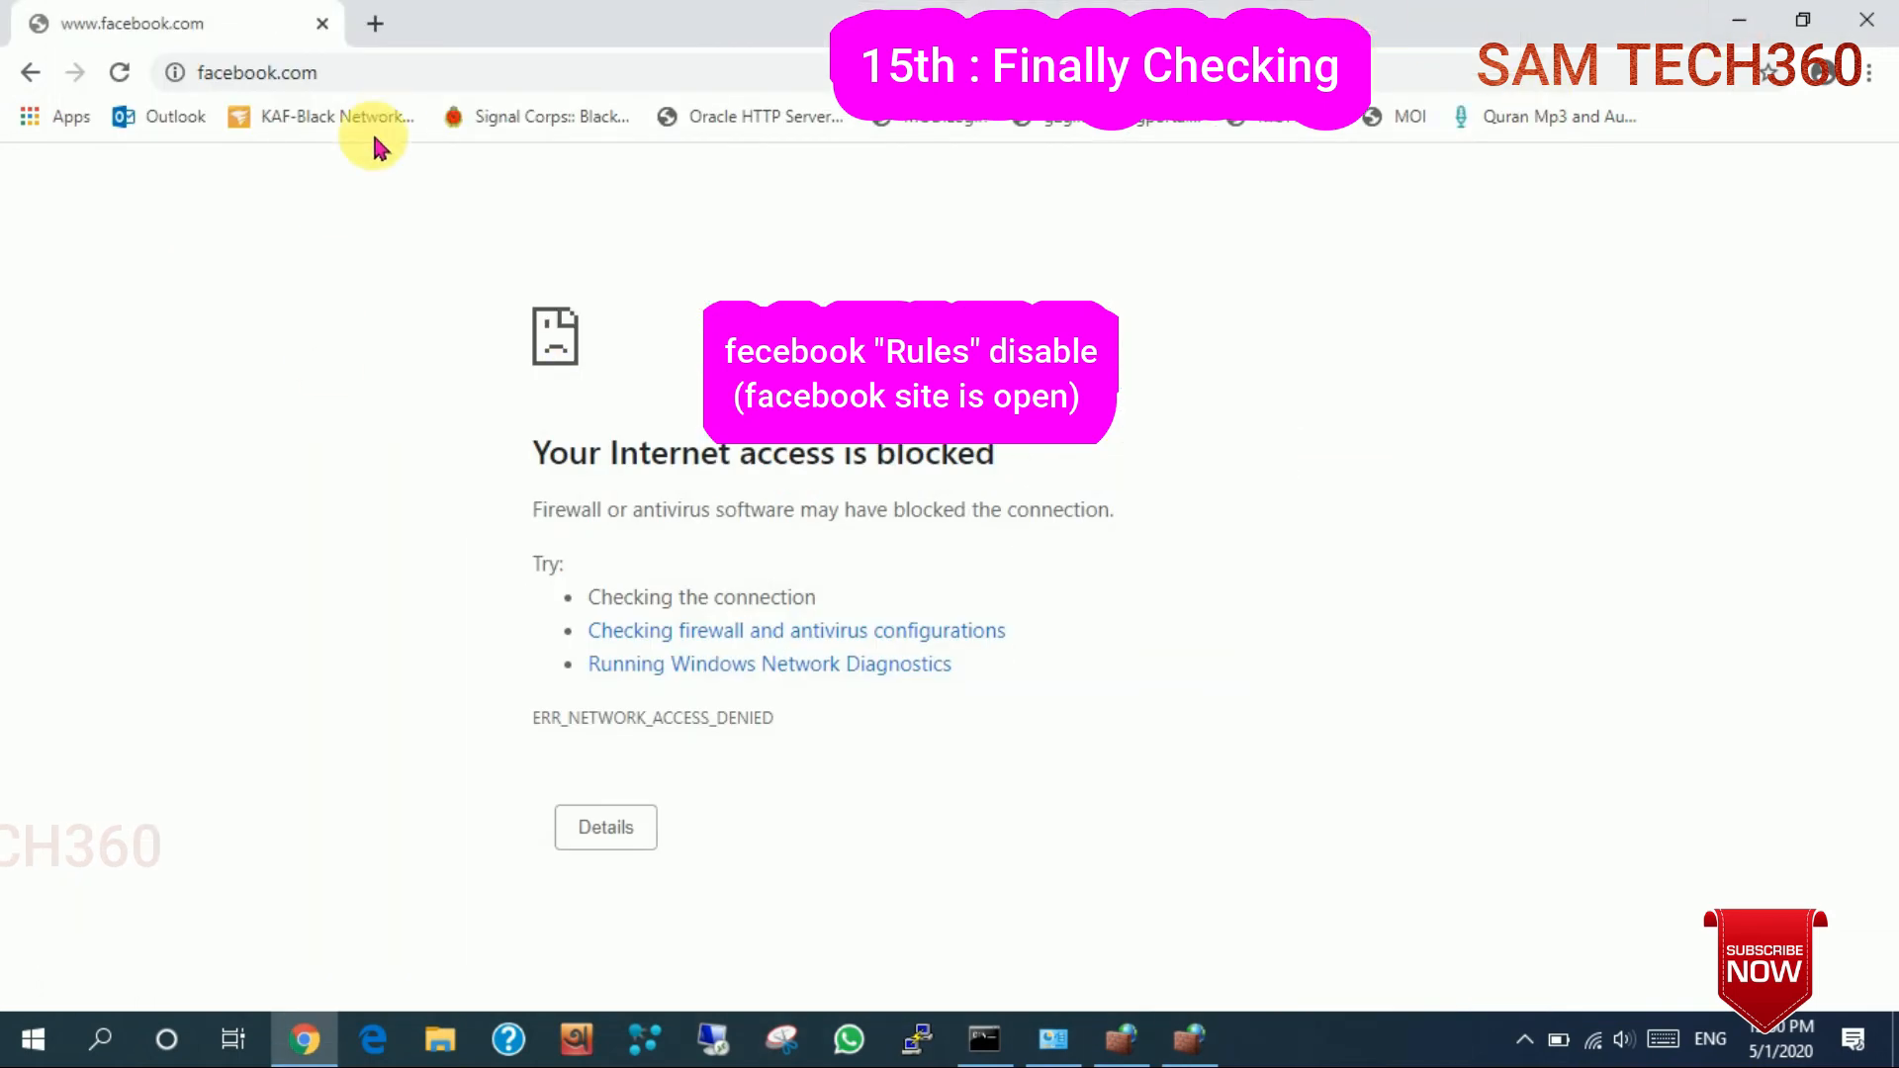
{"action": "left_click", "coordinate": [430, 85]}
{"action": "key", "text": "Return"}
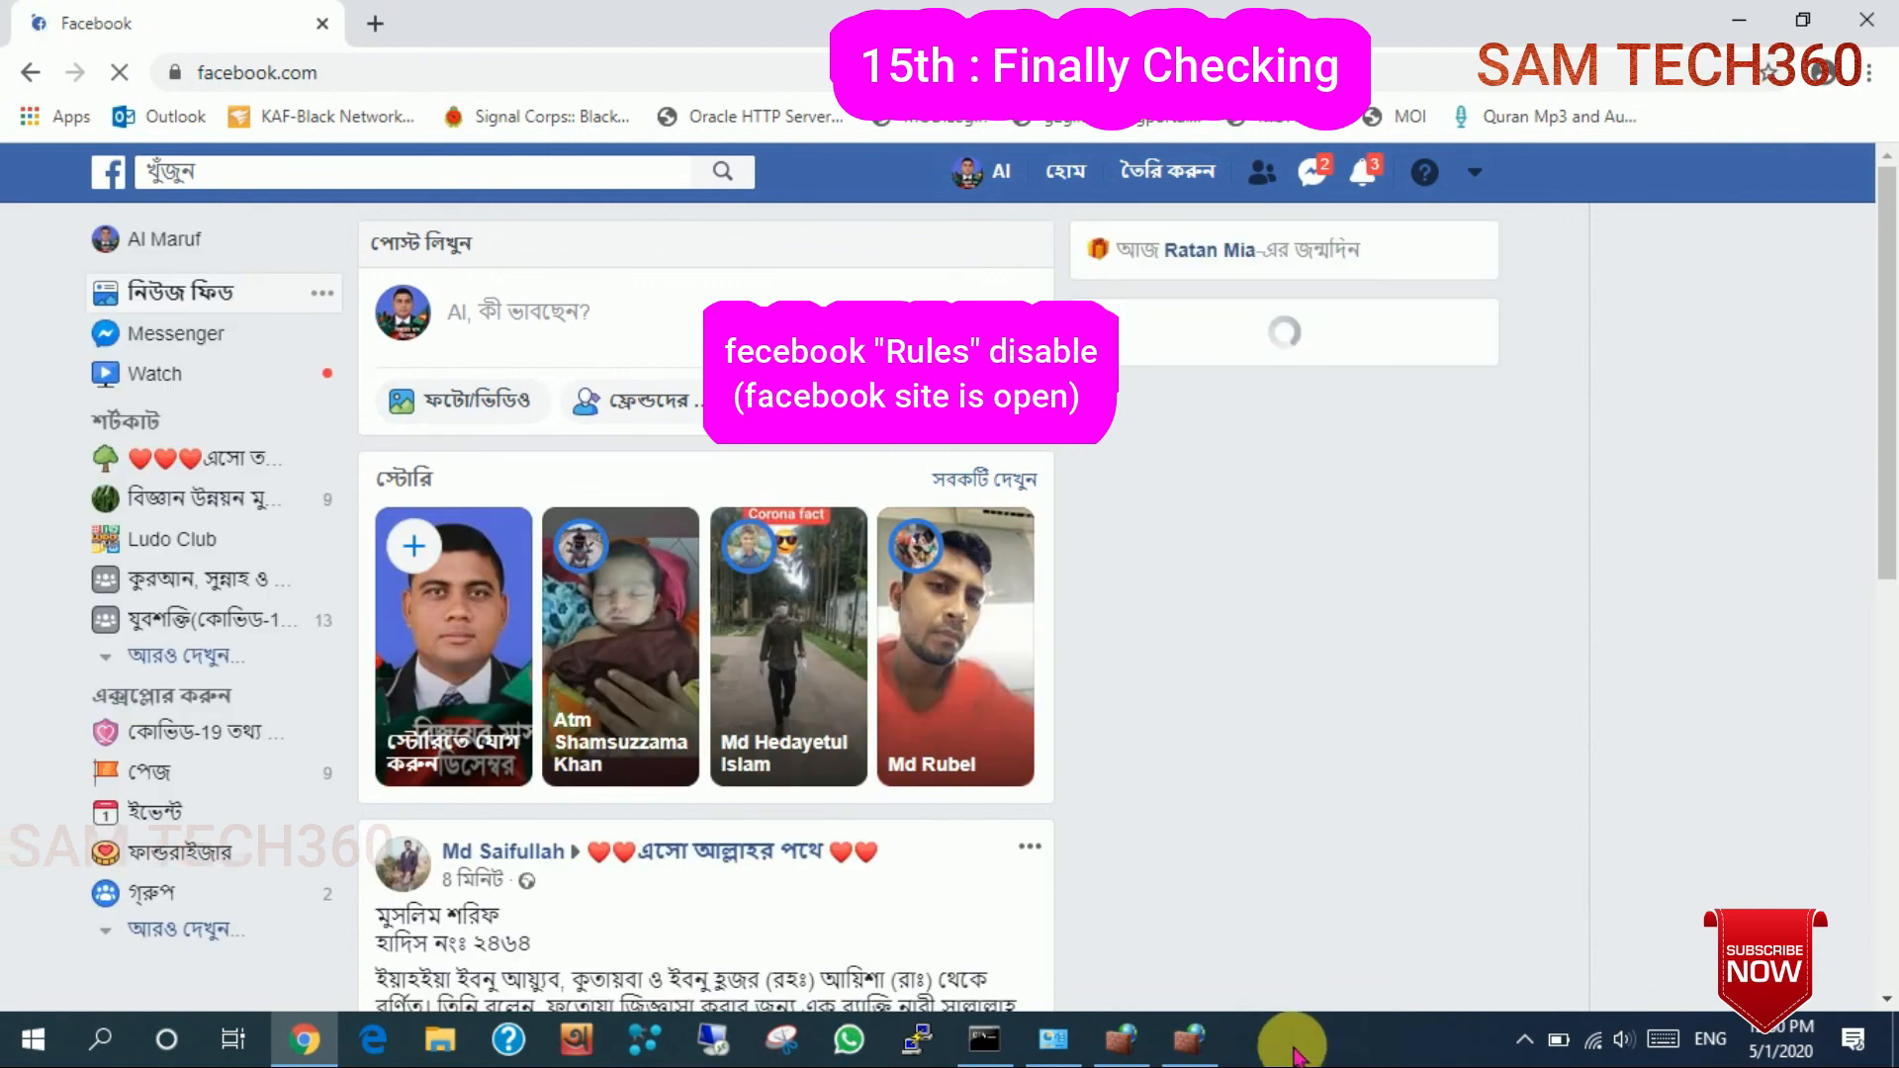
{"action": "left_click", "coordinate": [984, 1039]}
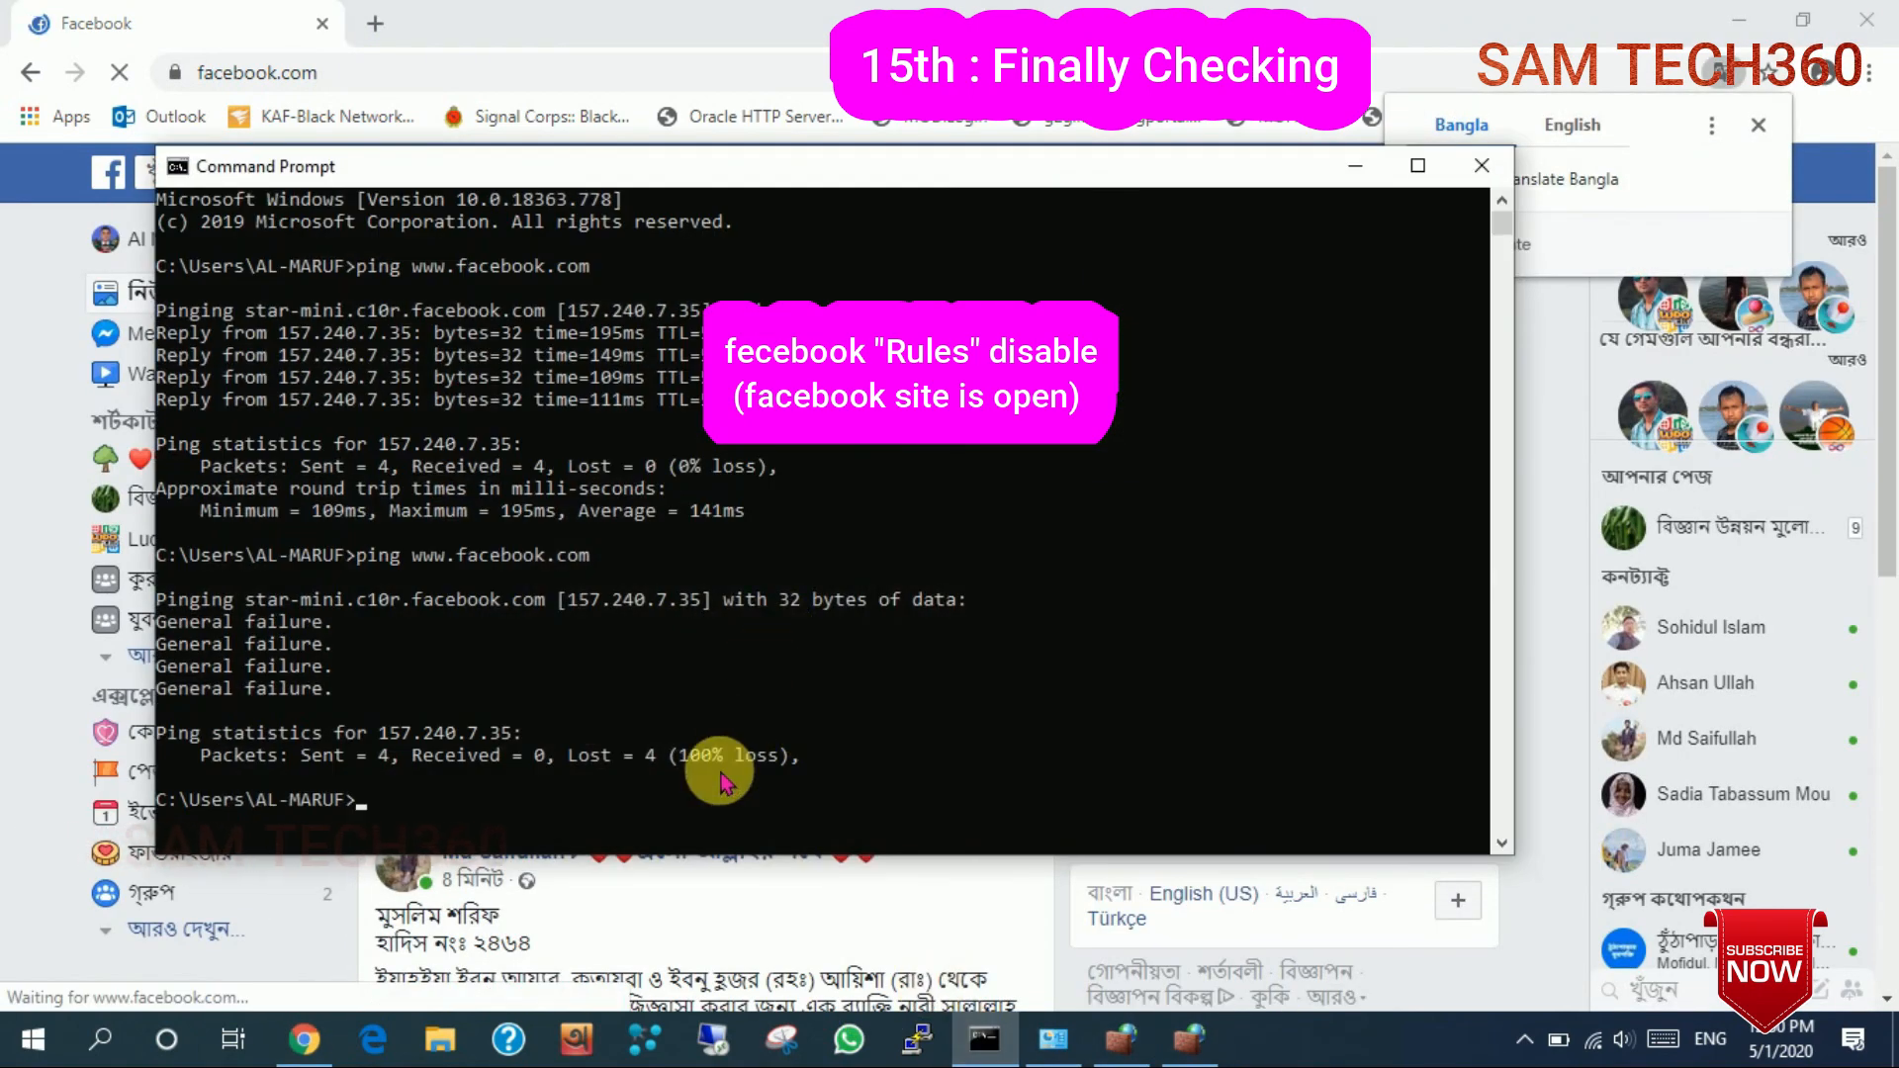
{"action": "key", "text": "Up"}
{"action": "key", "text": "Return"}
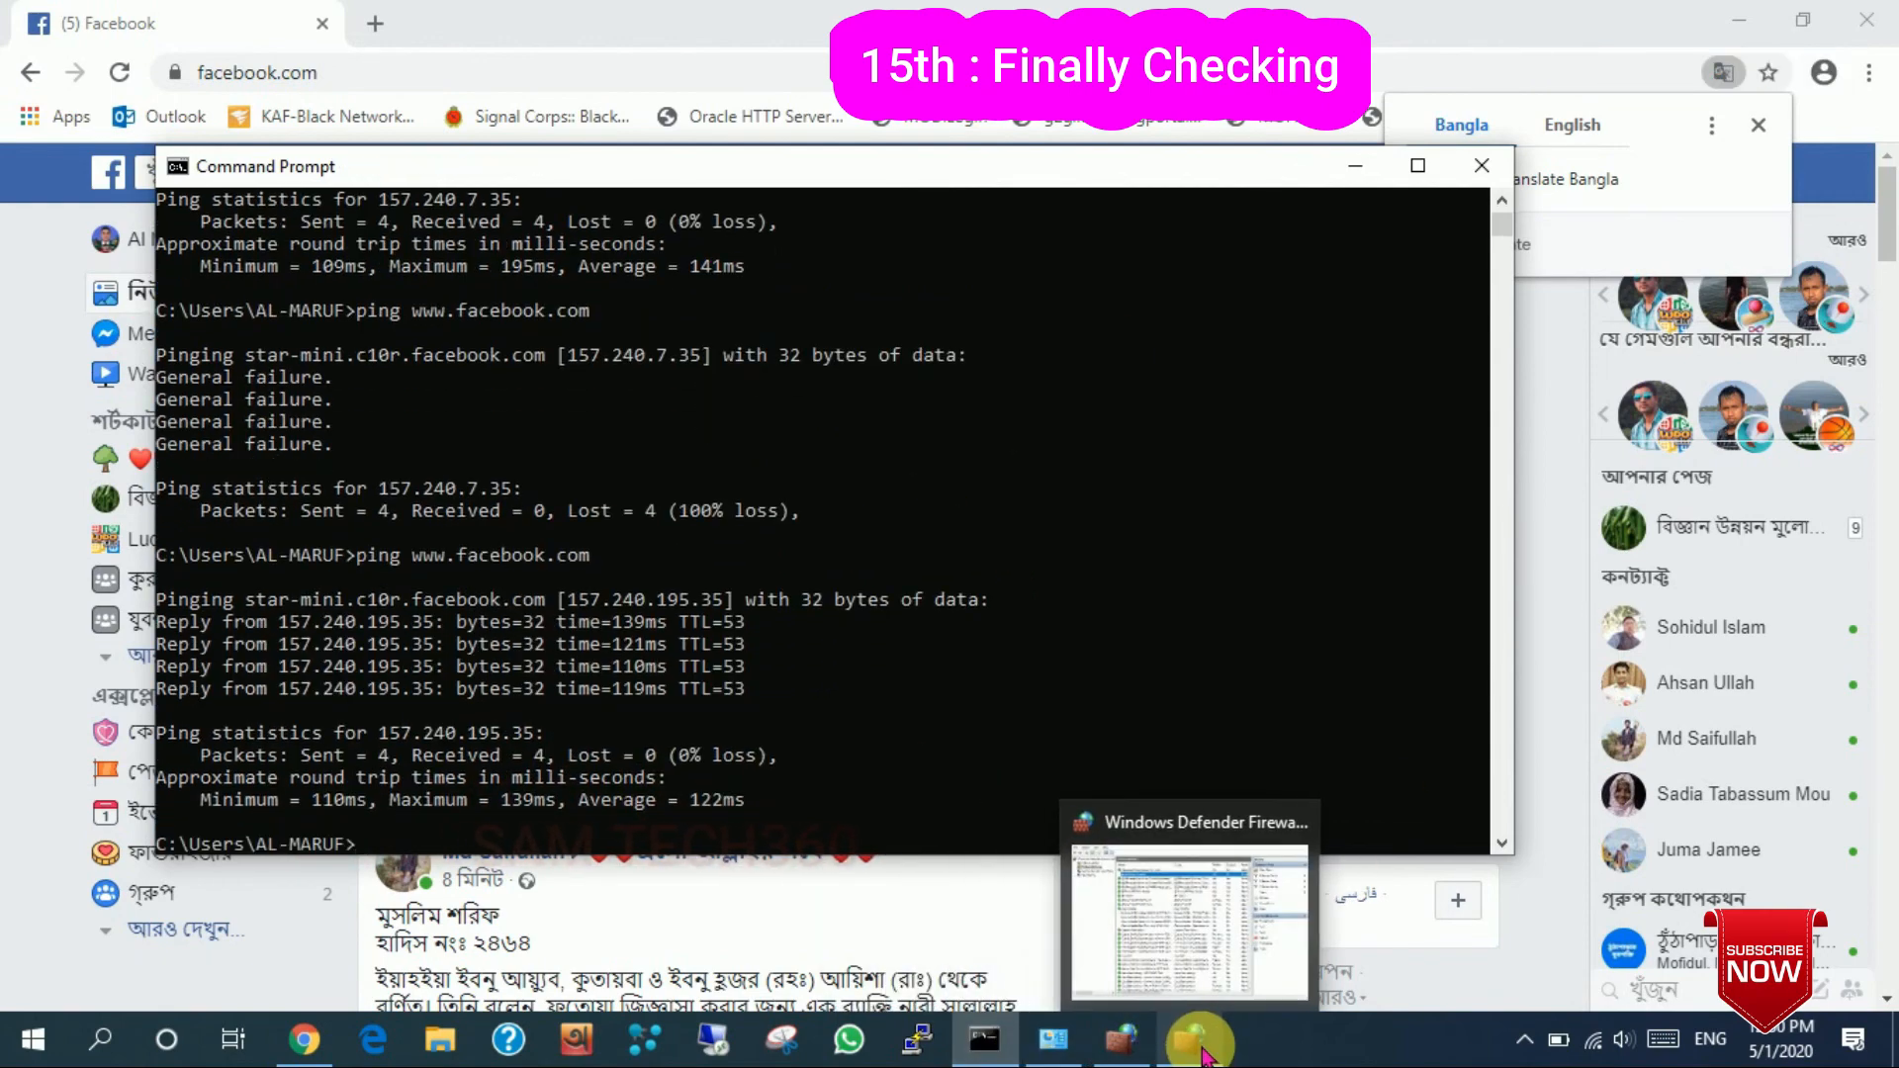
{"action": "left_click", "coordinate": [1190, 1039]}
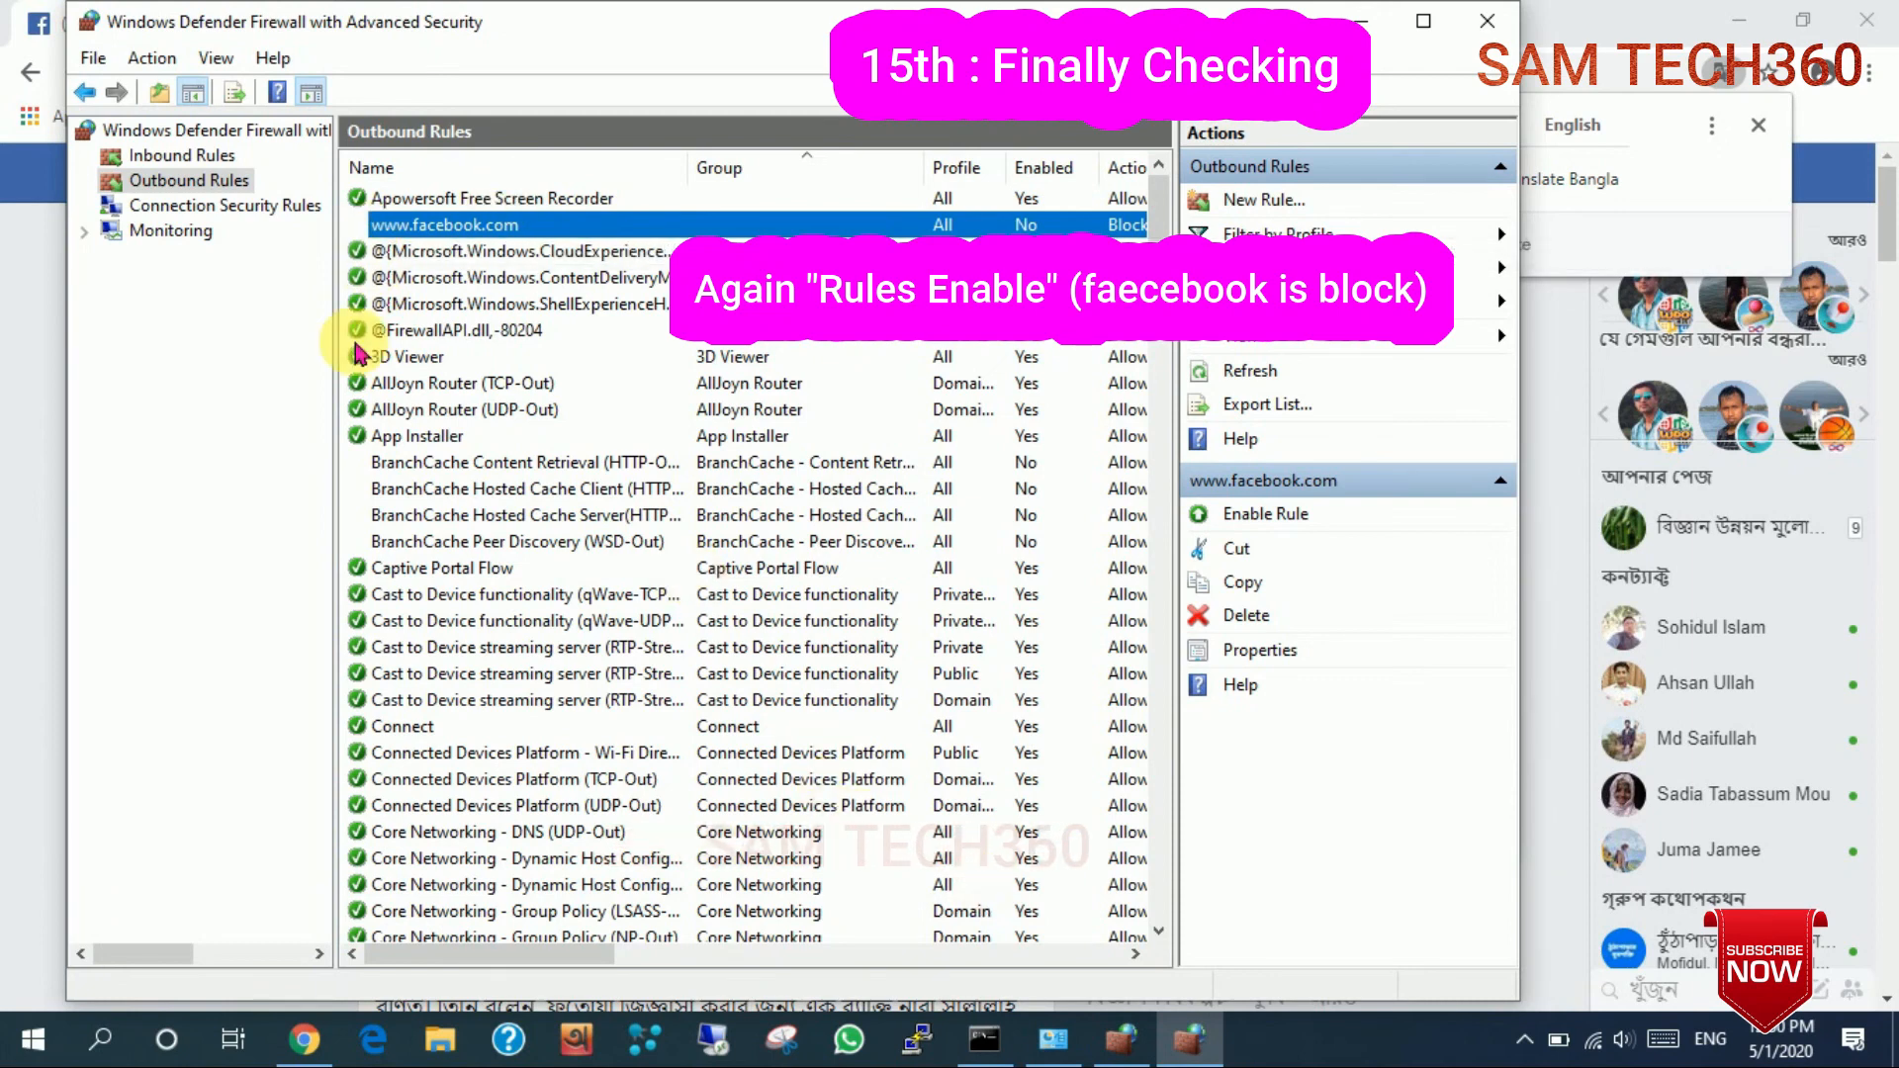
{"action": "left_click", "coordinate": [1264, 517]}
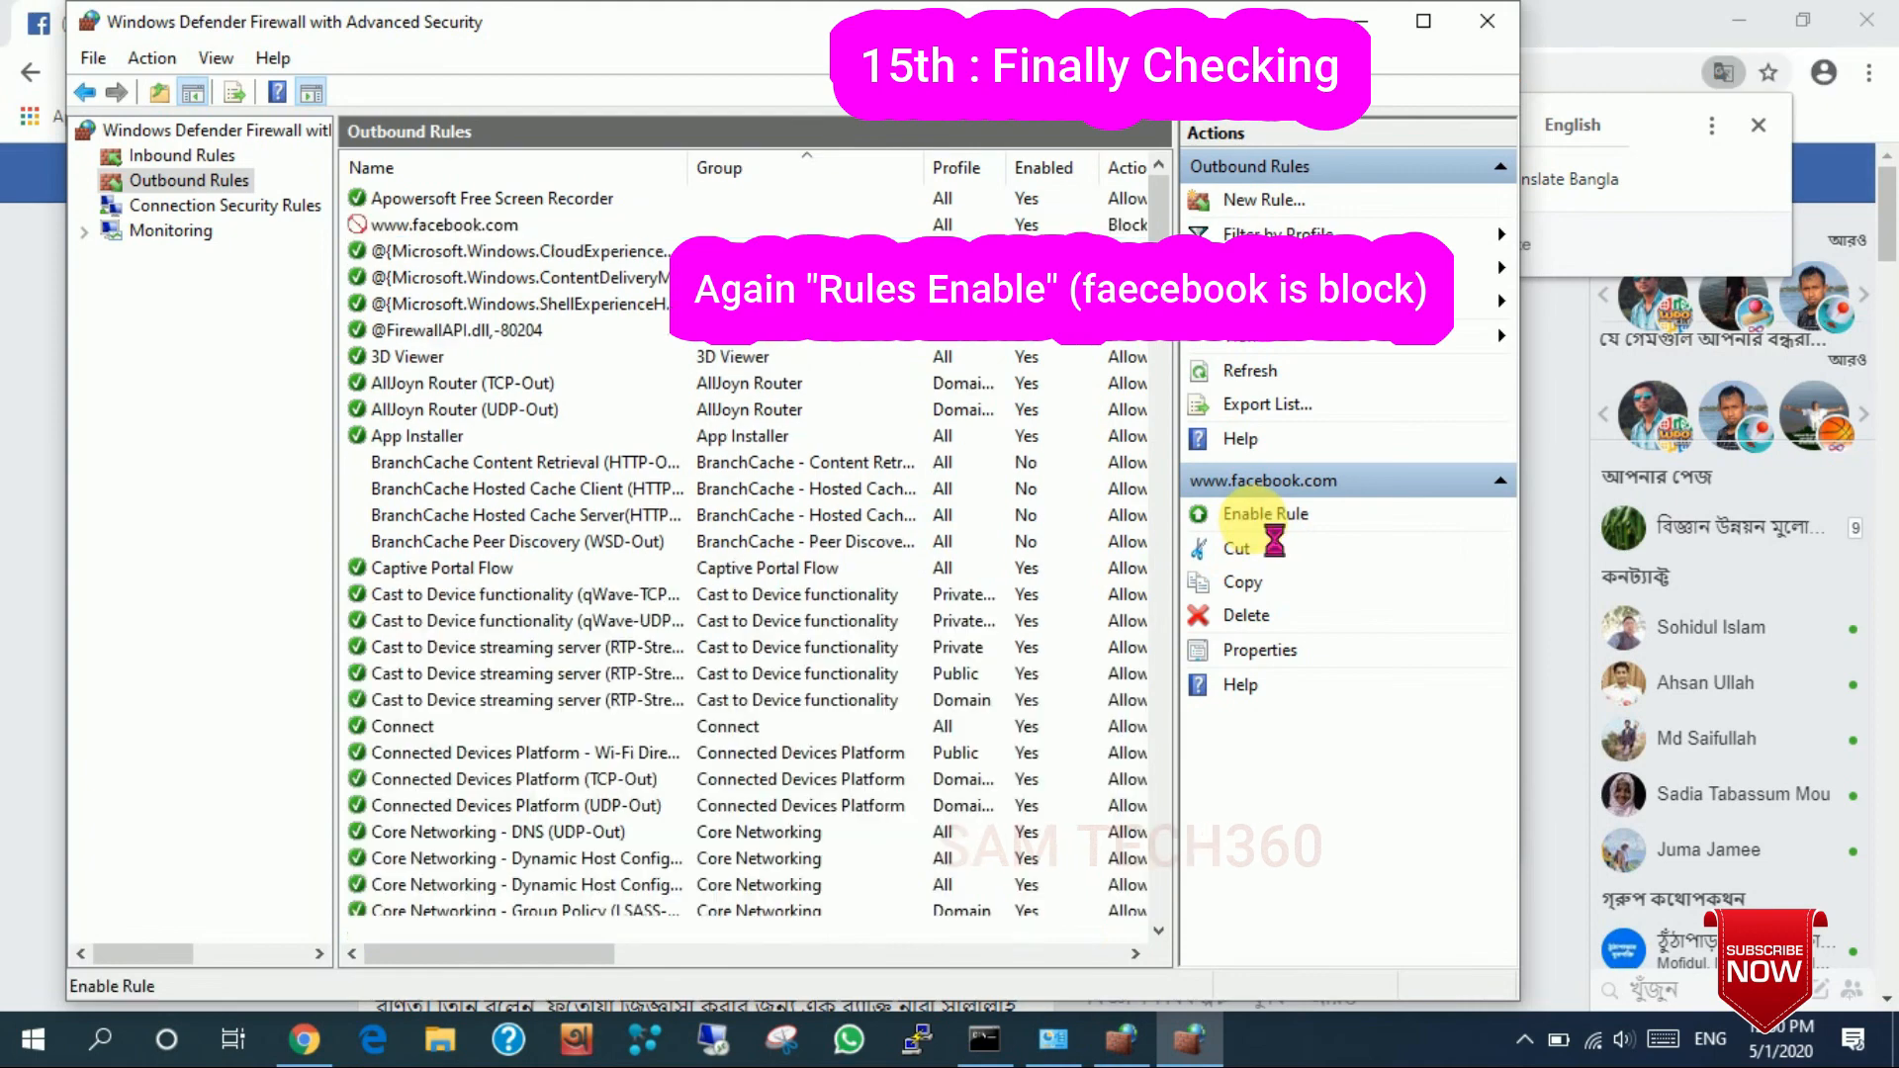